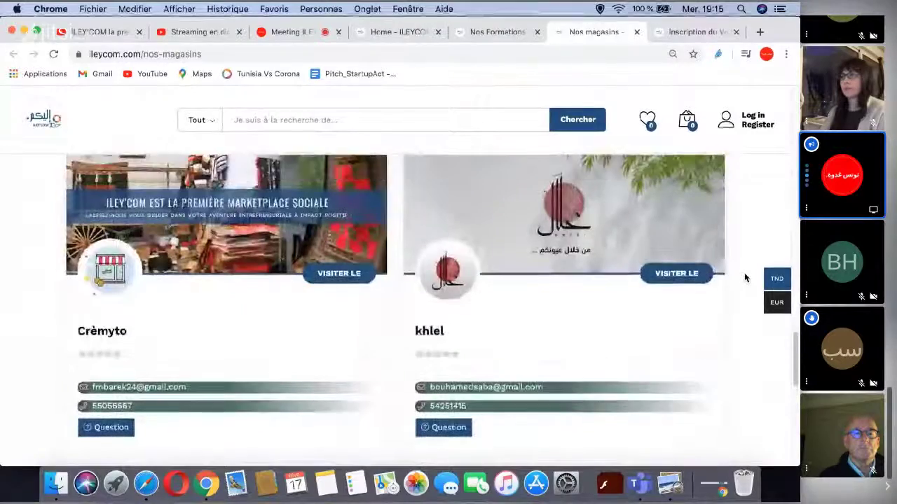
- Scroll through the shop directory cards, including AM Talent Consulting and Zemnia
scroll(745, 278, down, 10)
scroll(745, 279, down, 10)
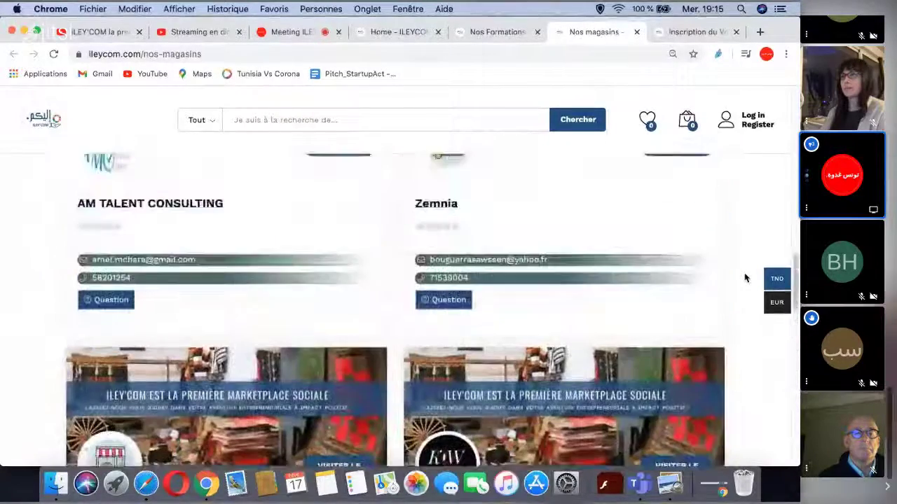
scroll(745, 279, up, 5)
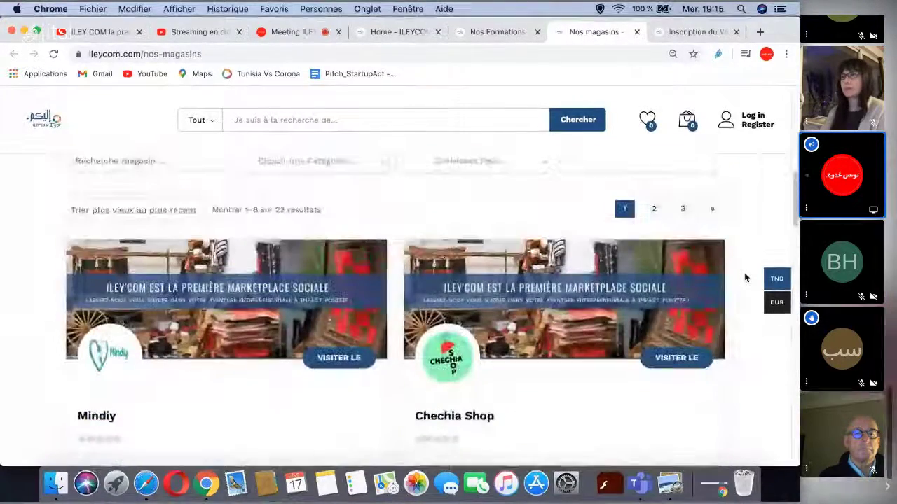
scroll(745, 278, up, 5)
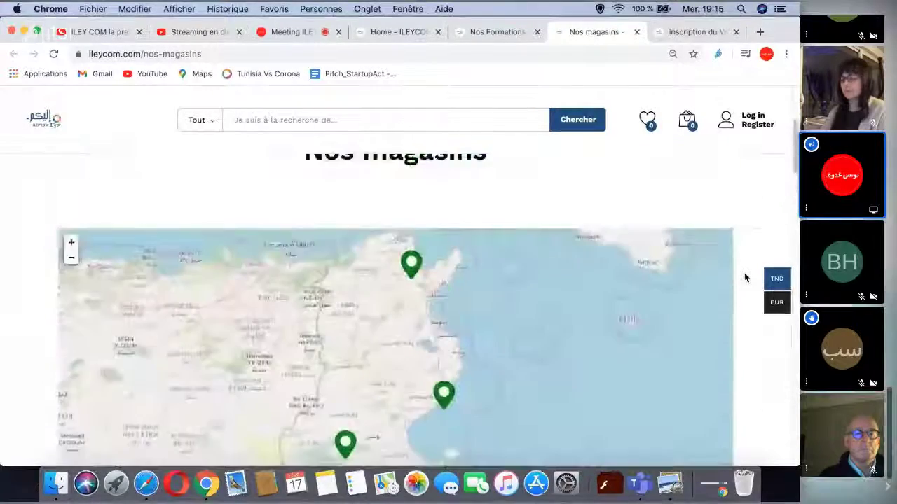
scroll(744, 278, down, 3)
scroll(745, 278, down, 1)
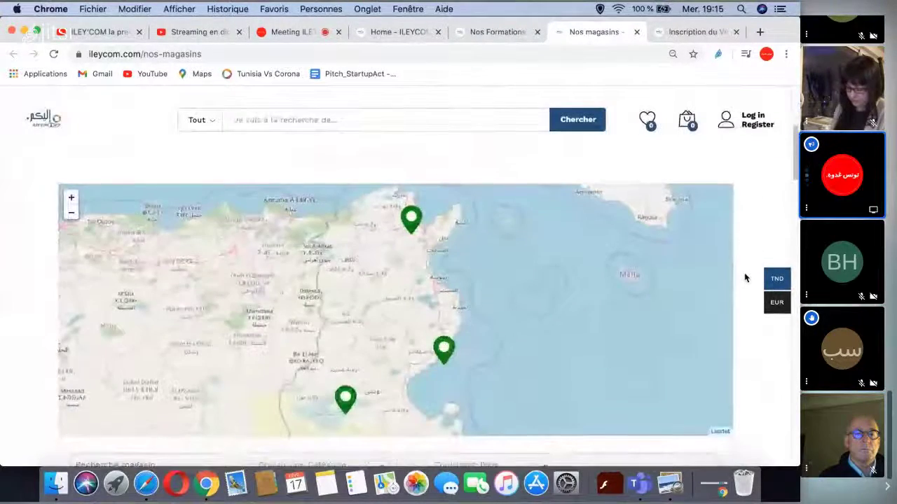
scroll(745, 278, down, 3)
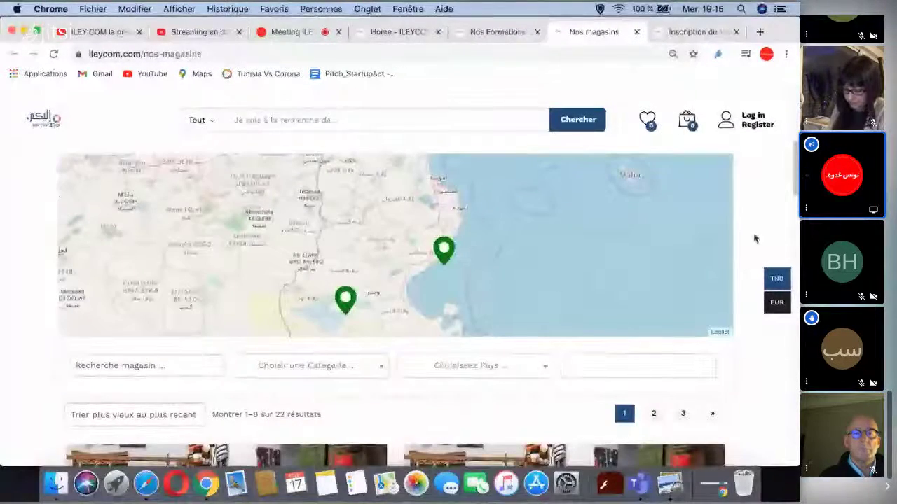
scroll(743, 229, up, 2)
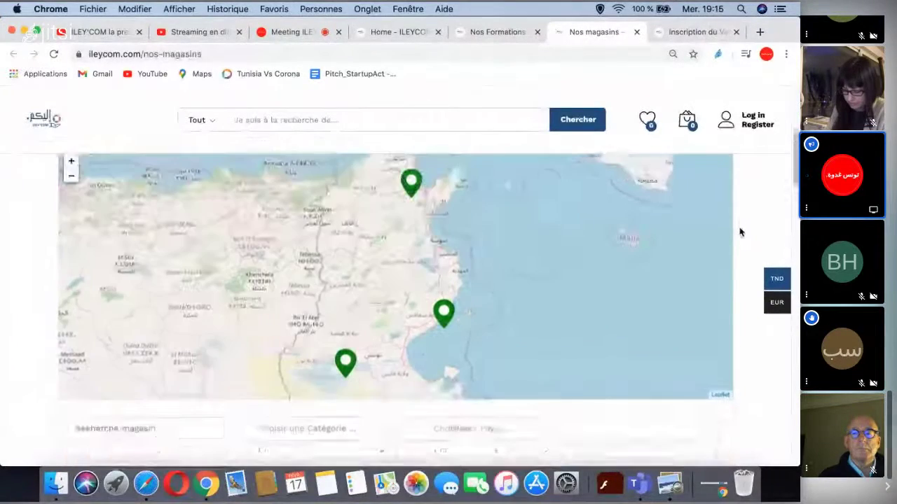
scroll(744, 229, down, 10)
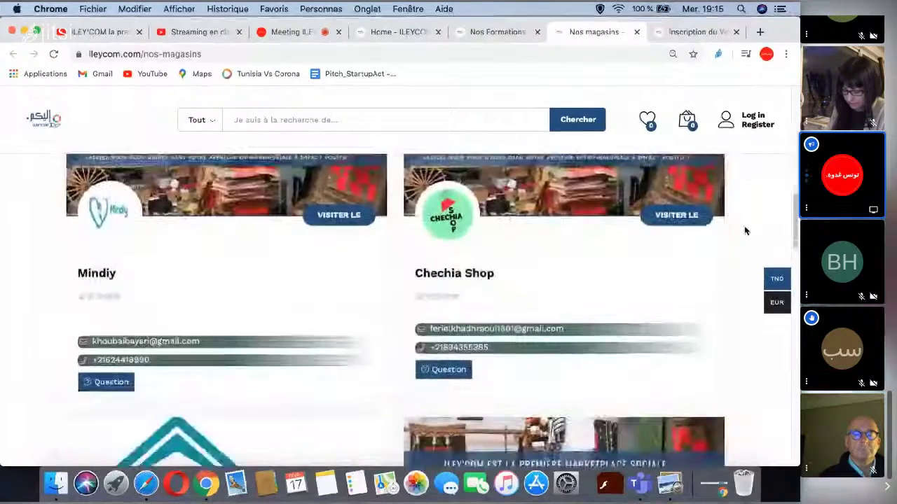
scroll(745, 232, down, 3)
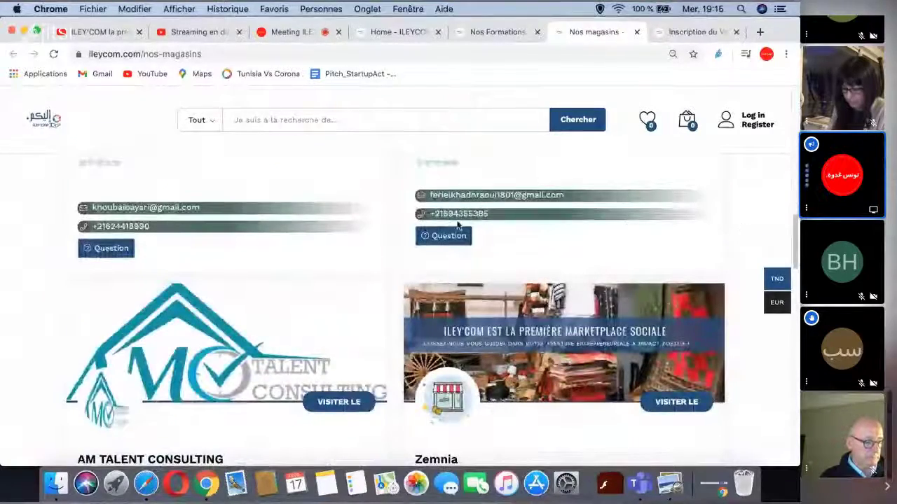
scroll(420, 231, down, 1)
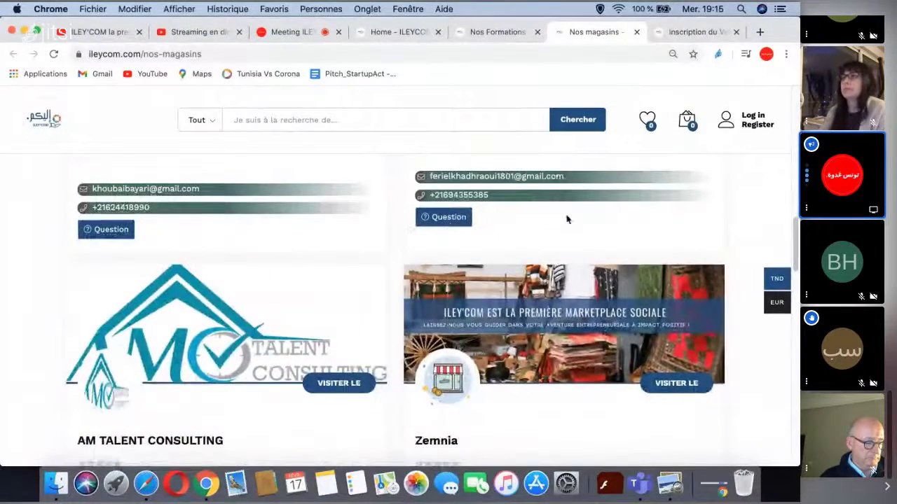
scroll(567, 218, down, 1)
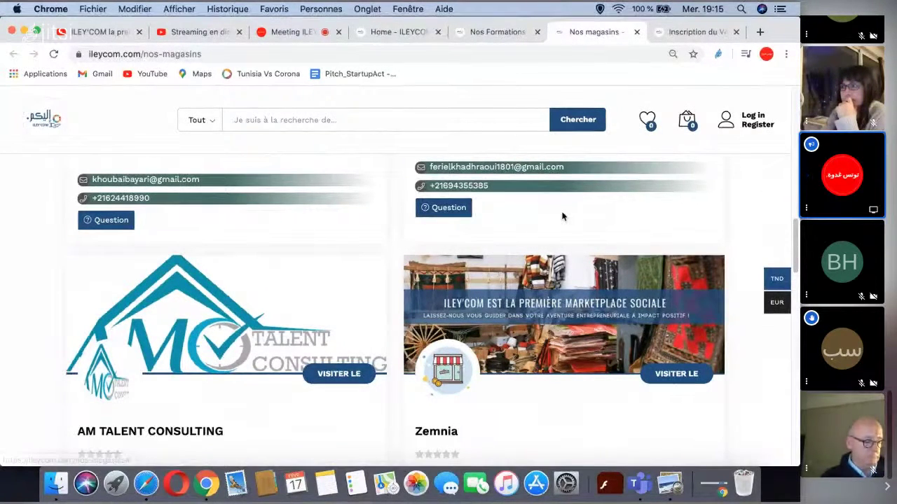
- Finish browsing the listings and switch to the 'Inscription du Vendeur' registration tab
scroll(722, 228, down, 2)
scroll(730, 224, down, 3)
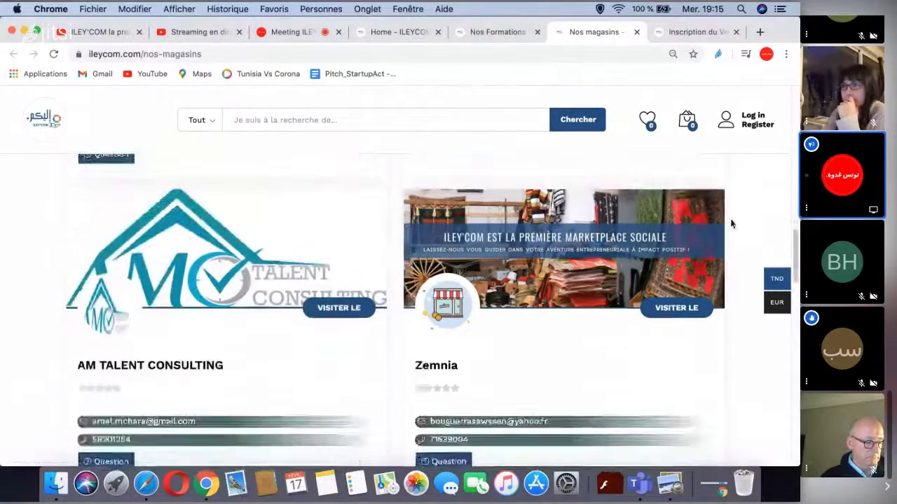
scroll(731, 224, down, 5)
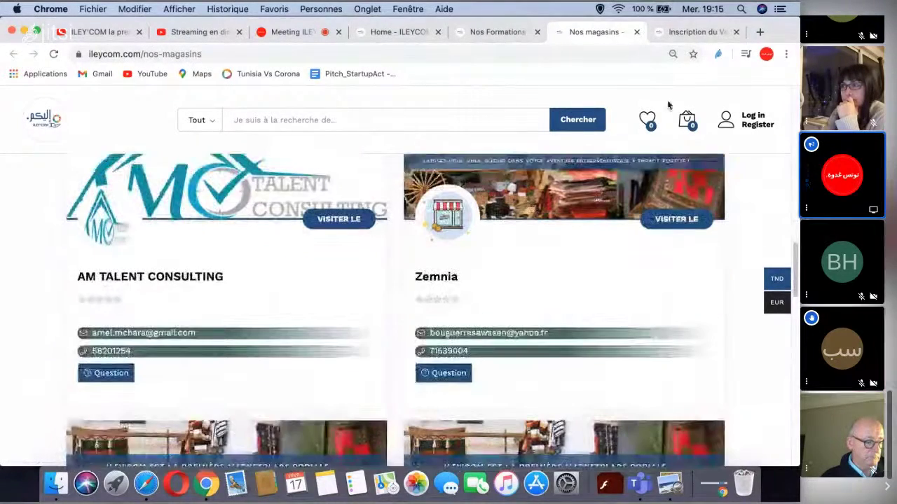
click(690, 32)
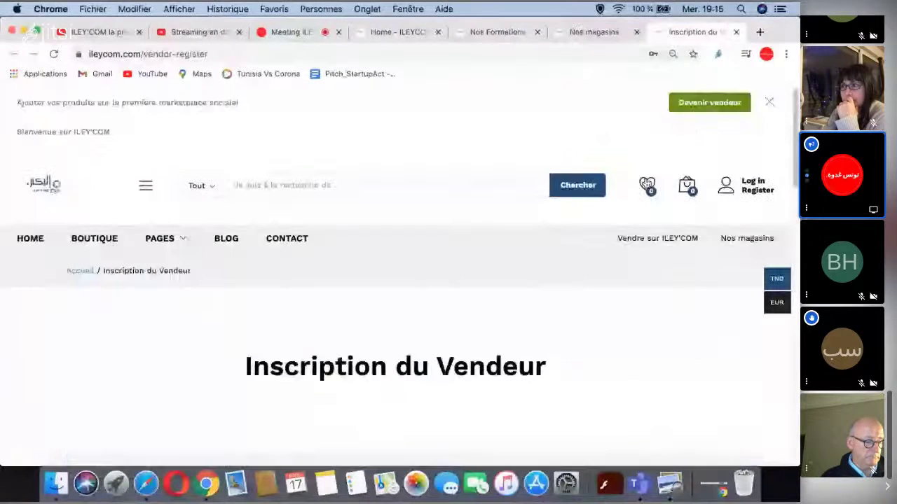
- Erase the existing ILEYCOM text from the registration form's Email field
scroll(643, 309, down, 5)
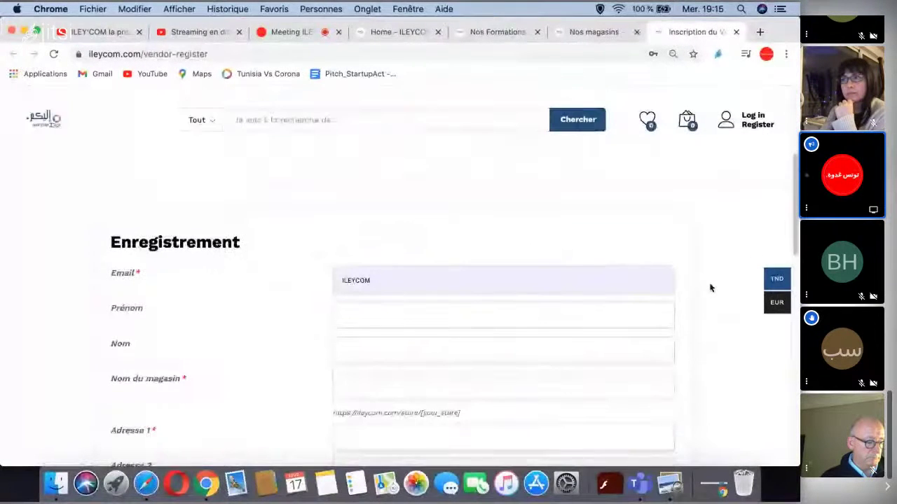
click(401, 281)
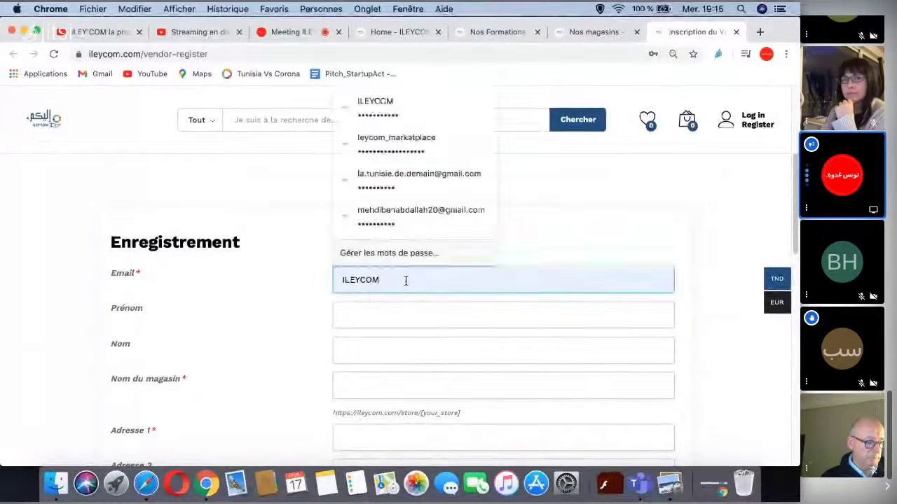
drag(401, 281, 335, 279)
key(BackSpace)
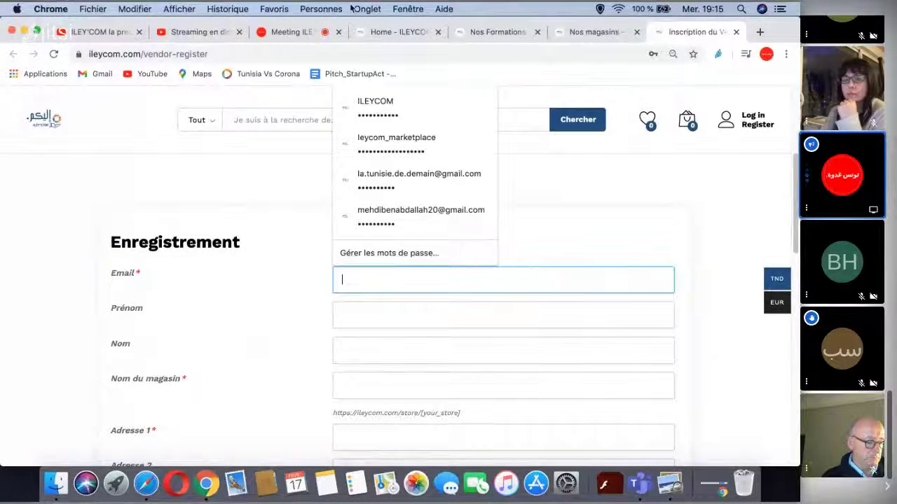
- Glance over the ILEY'COM home page, then return to the vendor registration form
click(382, 31)
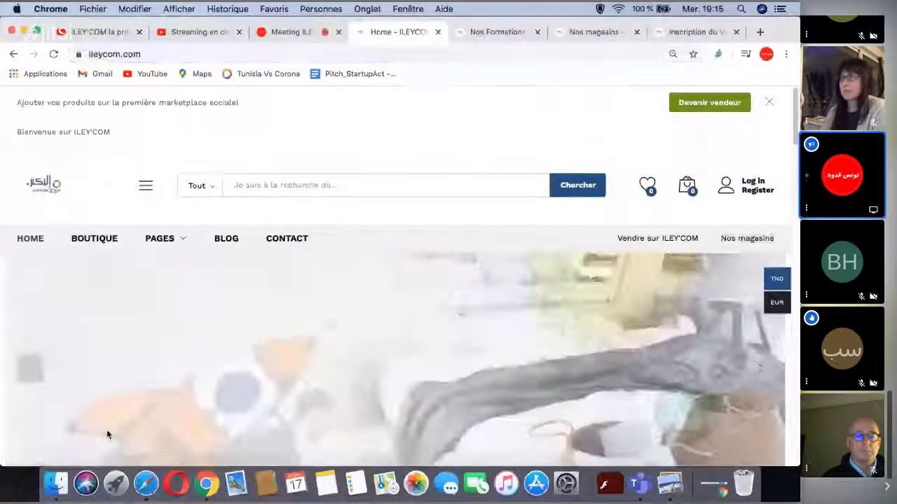
scroll(404, 369, down, 1)
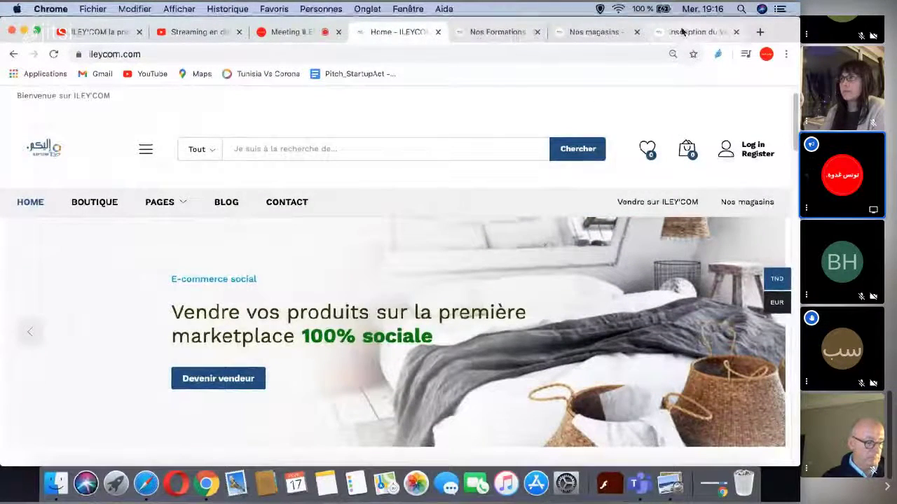
click(683, 31)
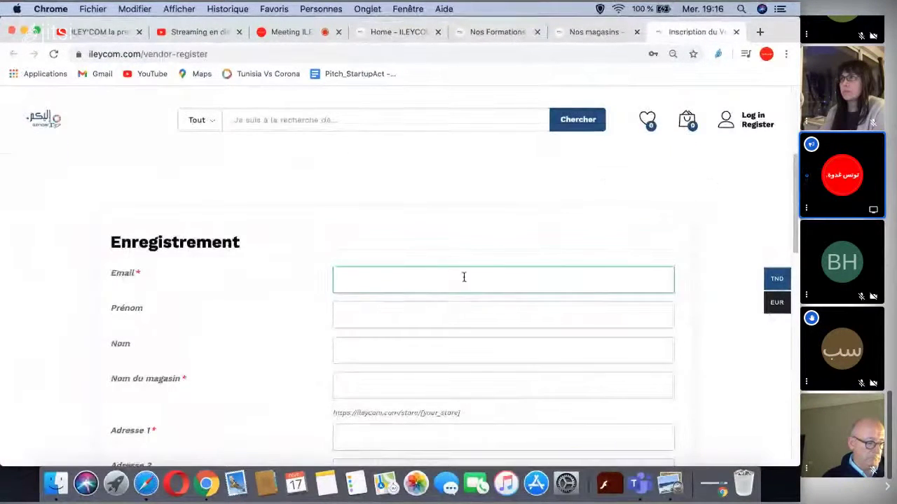
- Fill in the vendor's email address, first name and last name
click(408, 277)
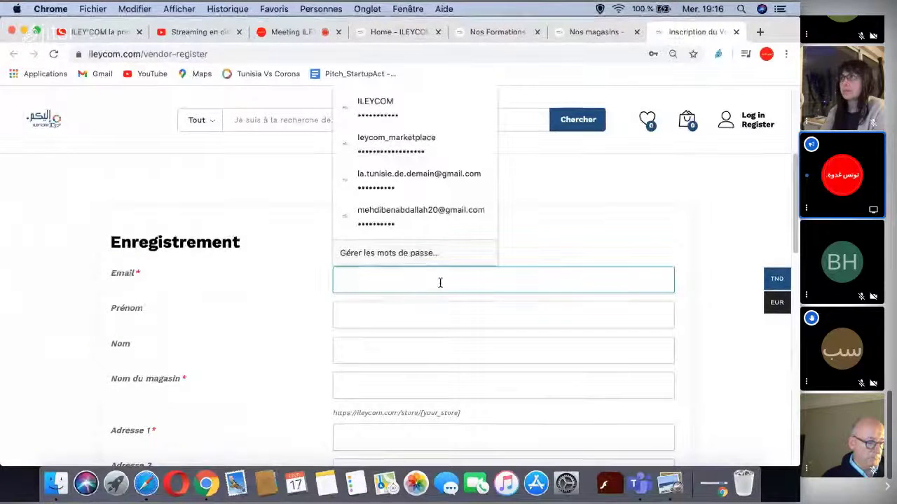
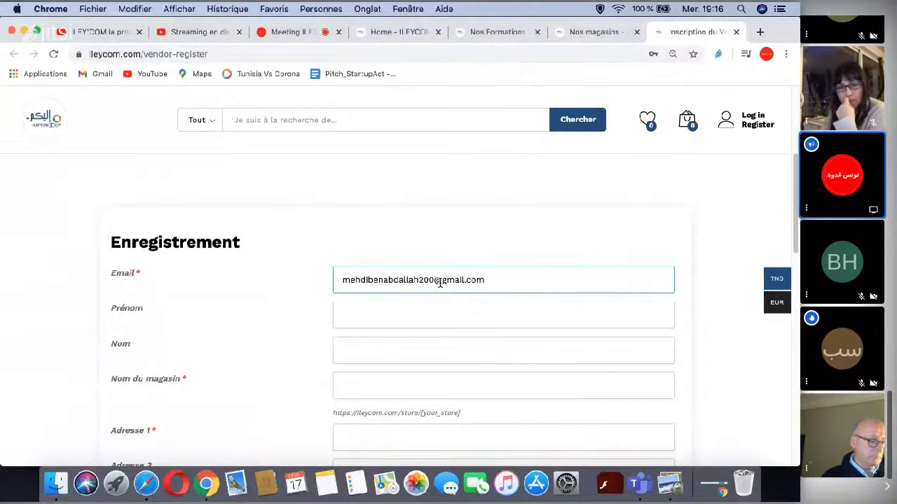
click(359, 317)
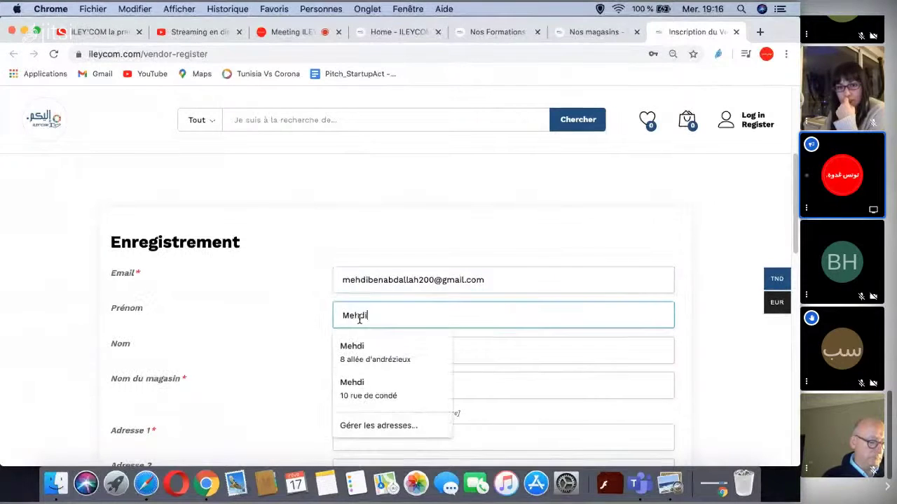
key(Tab)
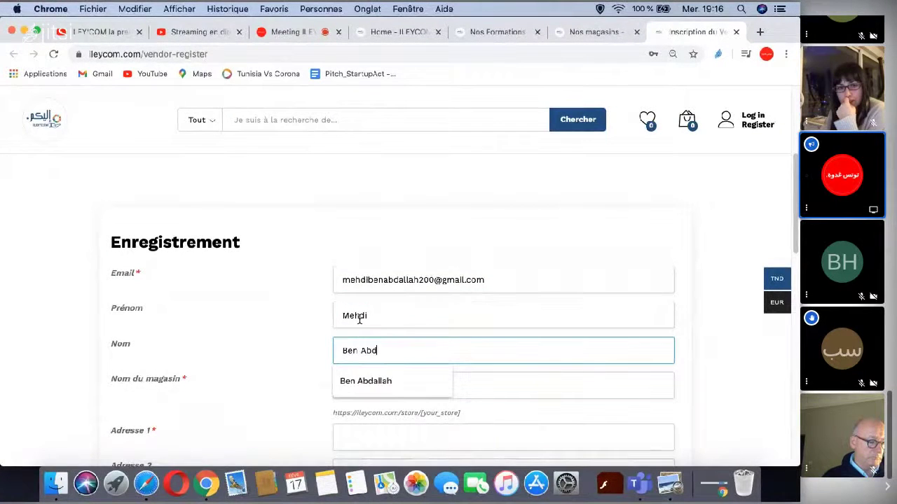
- Enter 'Chechia_Test' as the store name and scroll down the form
scroll(381, 286, down, 3)
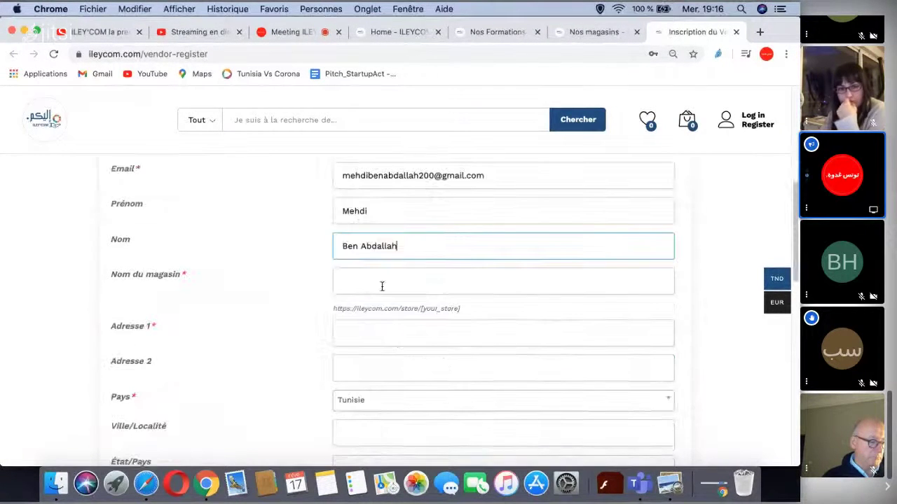
click(387, 281)
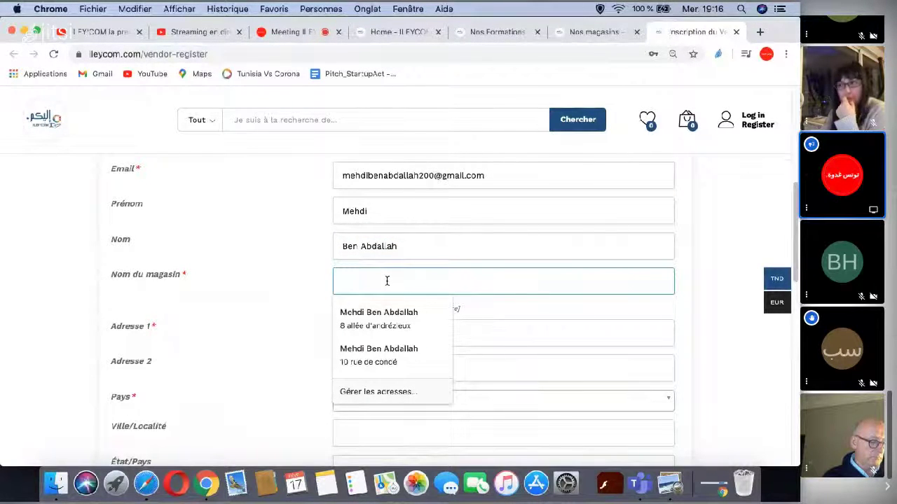
text(Chec)
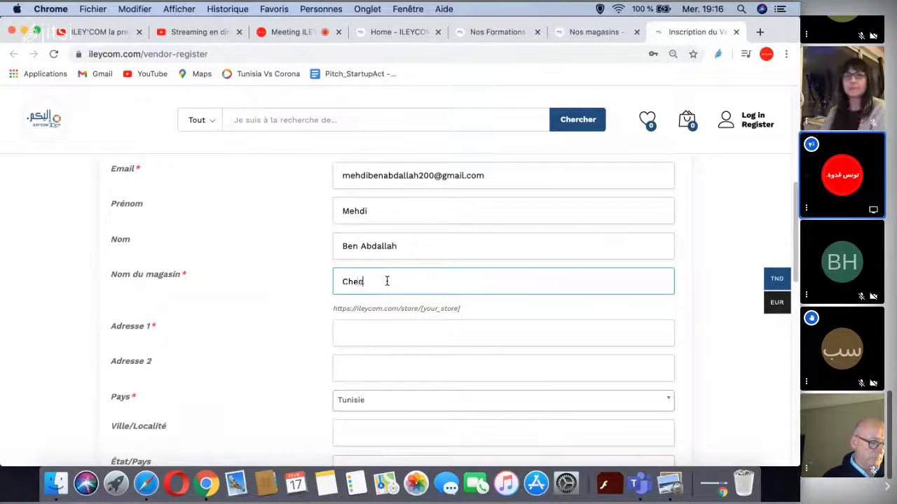
text(hia_Te)
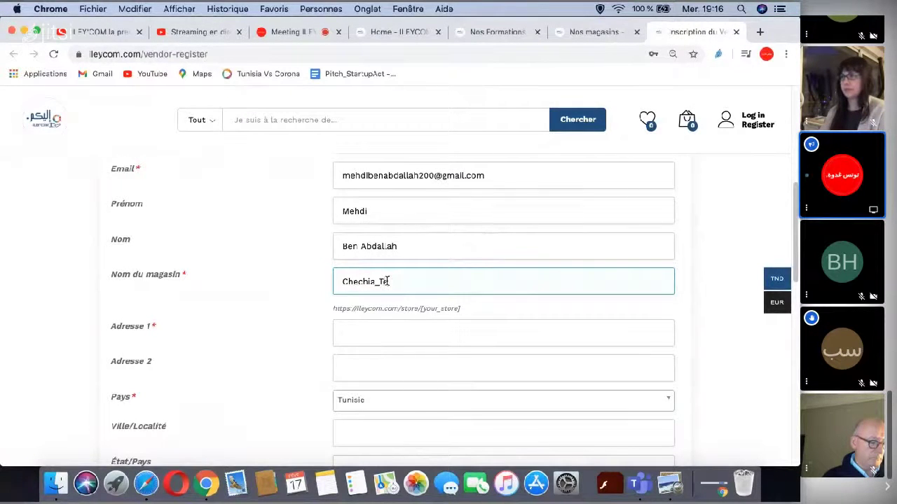
text(s)
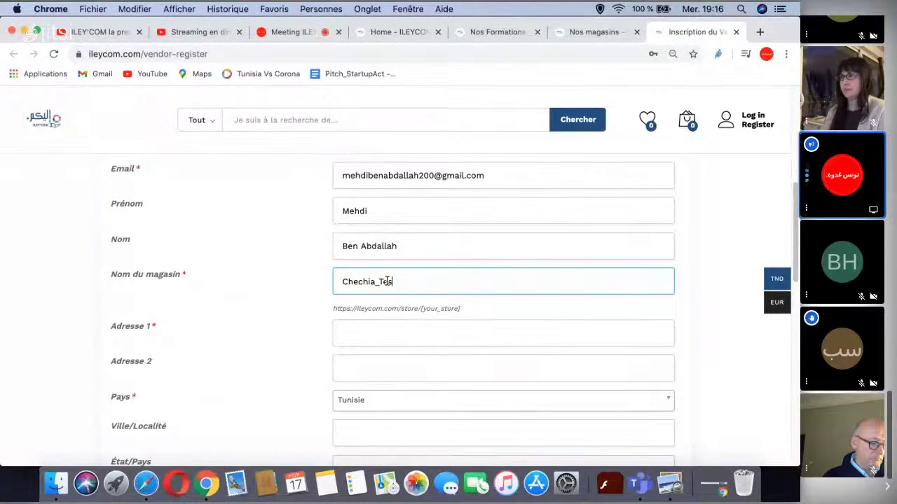
text(t)
scroll(472, 257, down, 1)
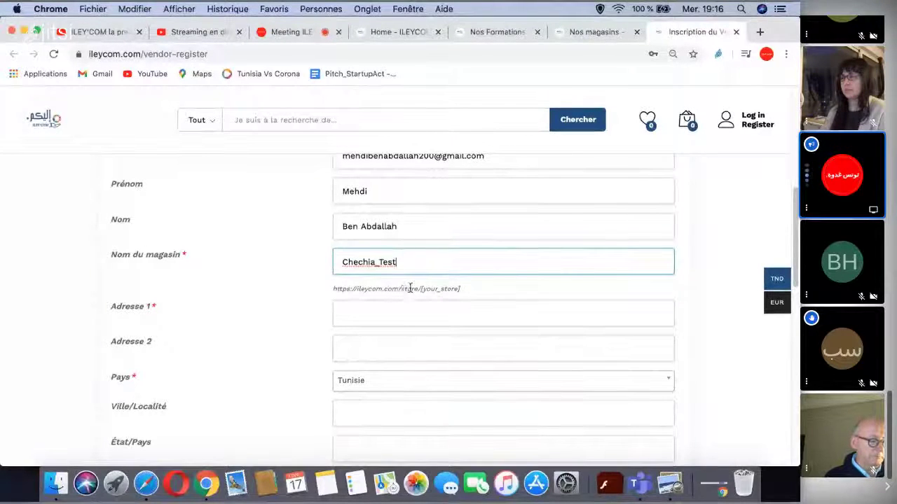
scroll(441, 304, down, 1)
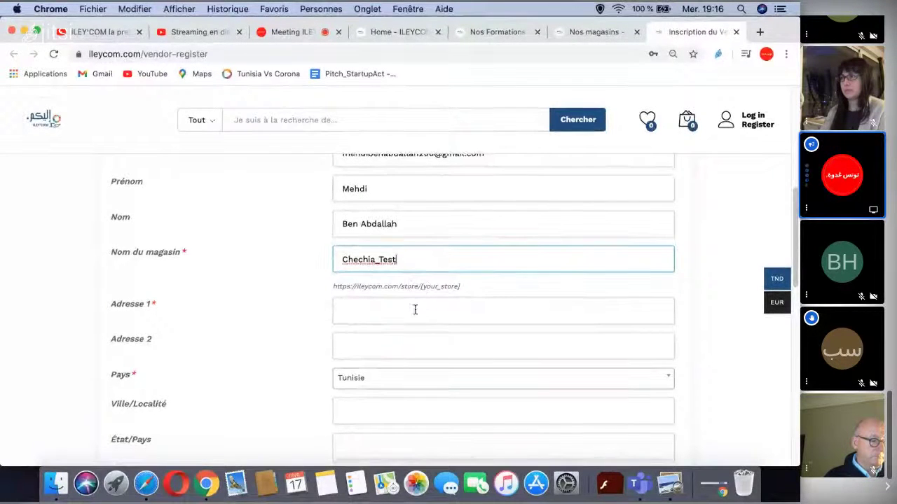
- Enter the store's street address, city and state sfax, and postal code 3000
click(415, 310)
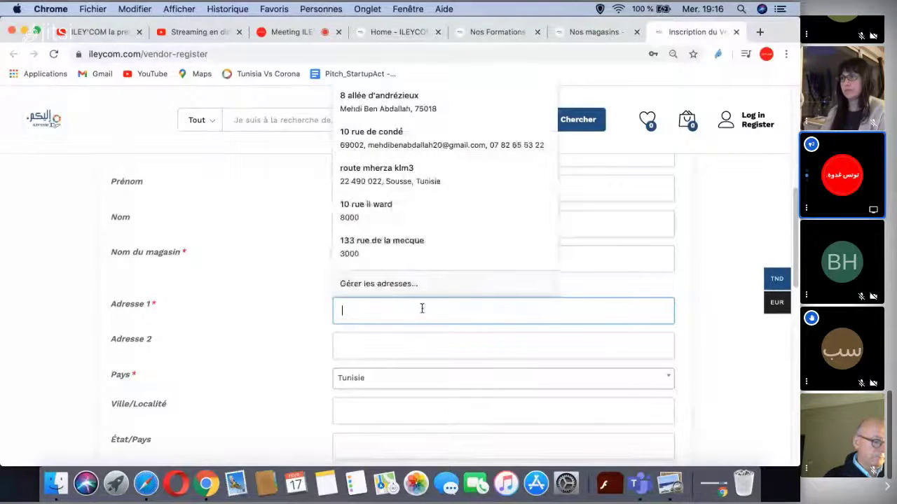
key(Escape)
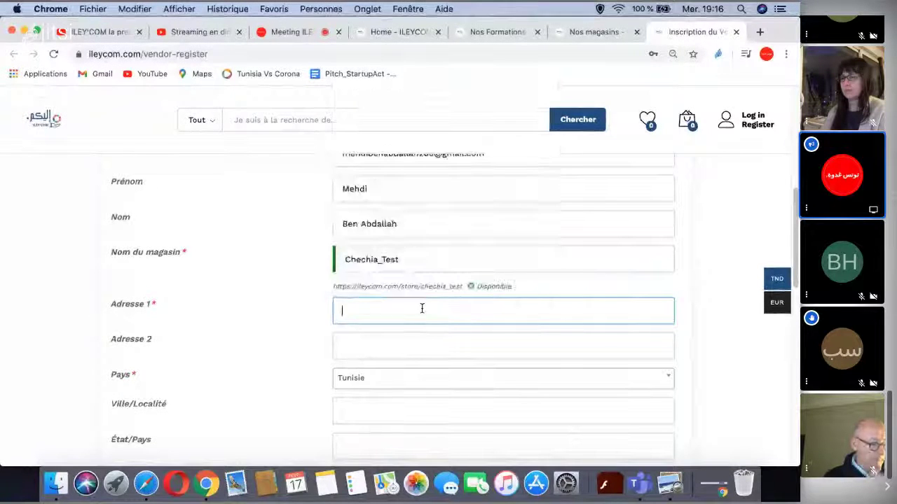
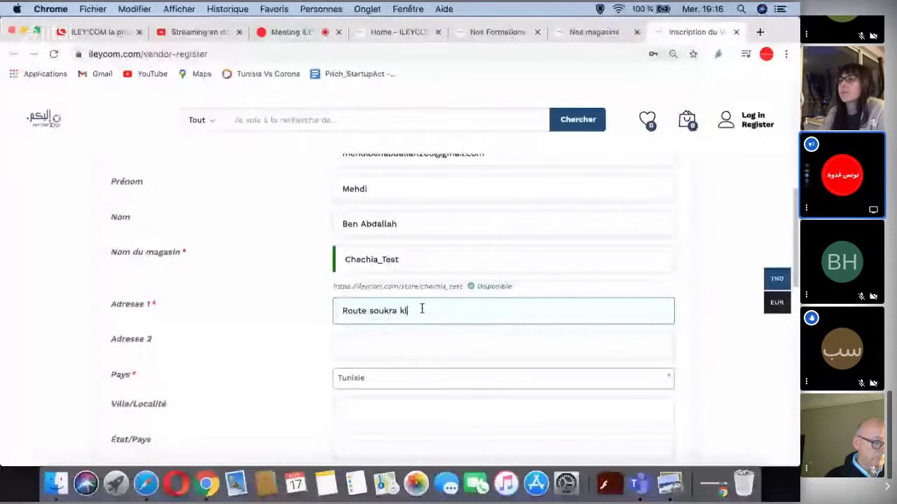
scroll(395, 394, down, 1)
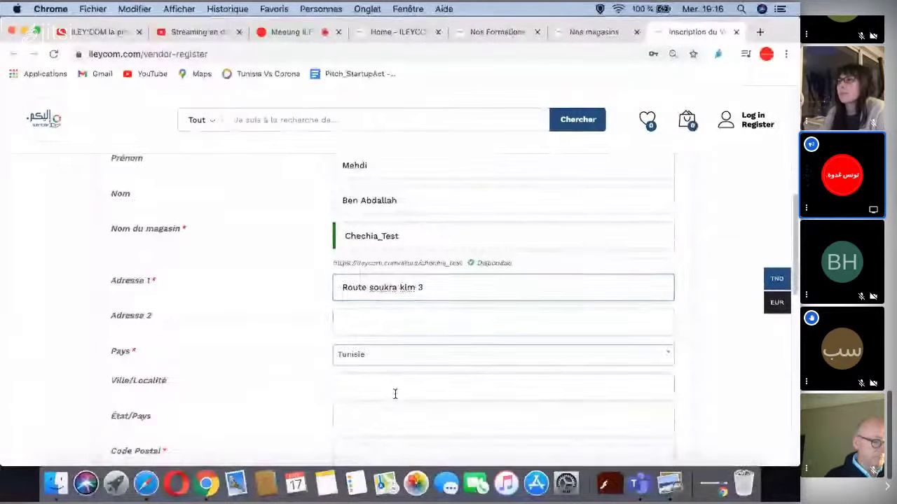
click(395, 395)
scroll(389, 336, down, 3)
text(sfax)
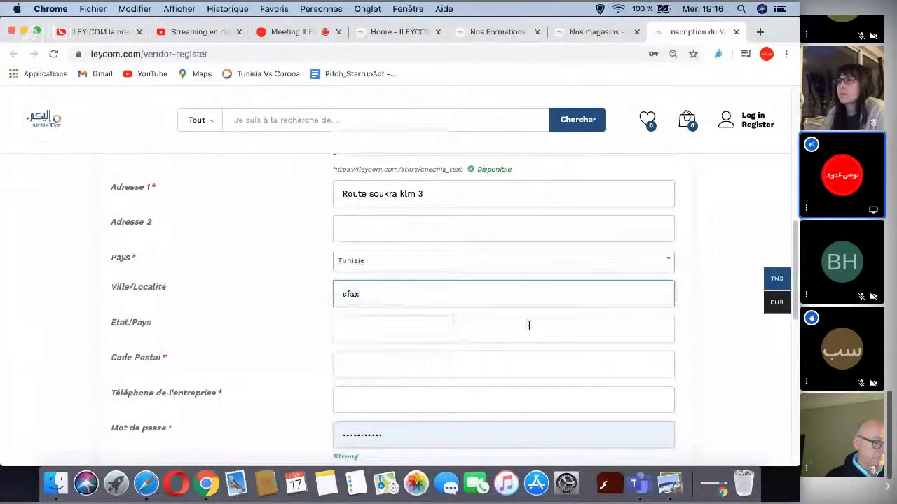
click(529, 326)
text(sfax)
click(392, 363)
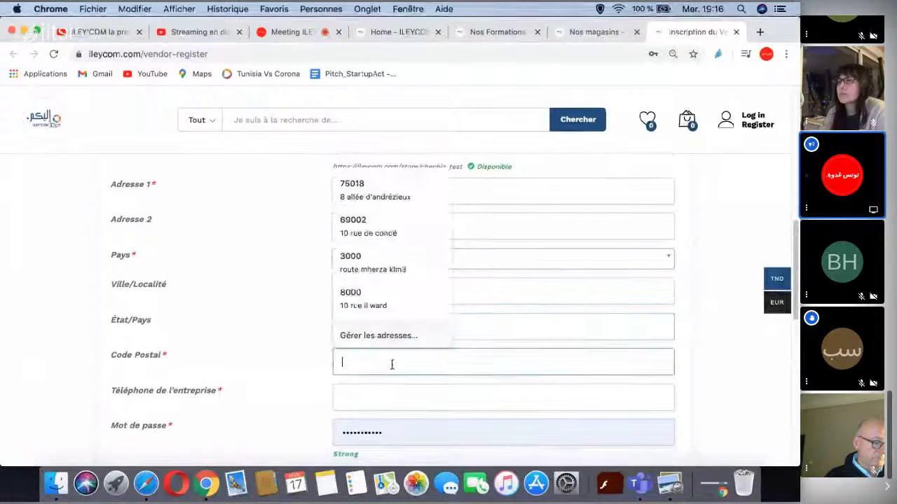
text(3000)
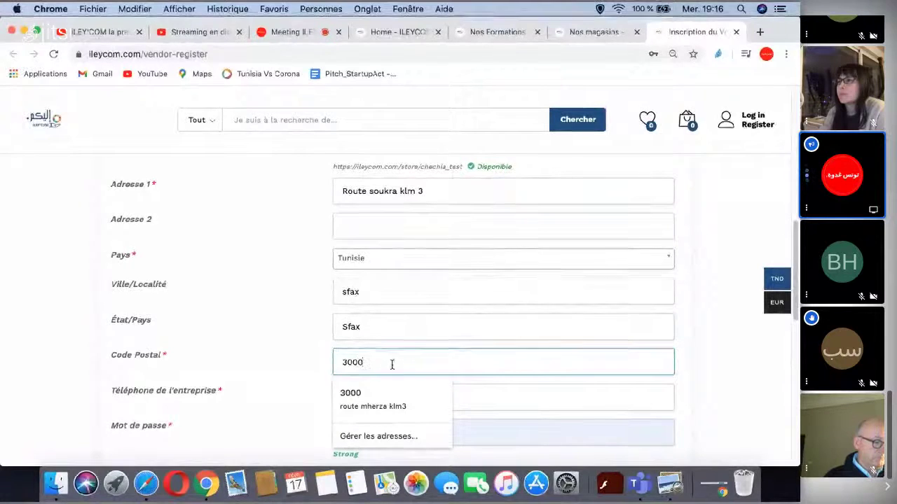
- Add the company phone and matching password, accept the Conditions Générales, and submit with M'ENREGISTRER
key(Tab)
scroll(500, 344, down, 1)
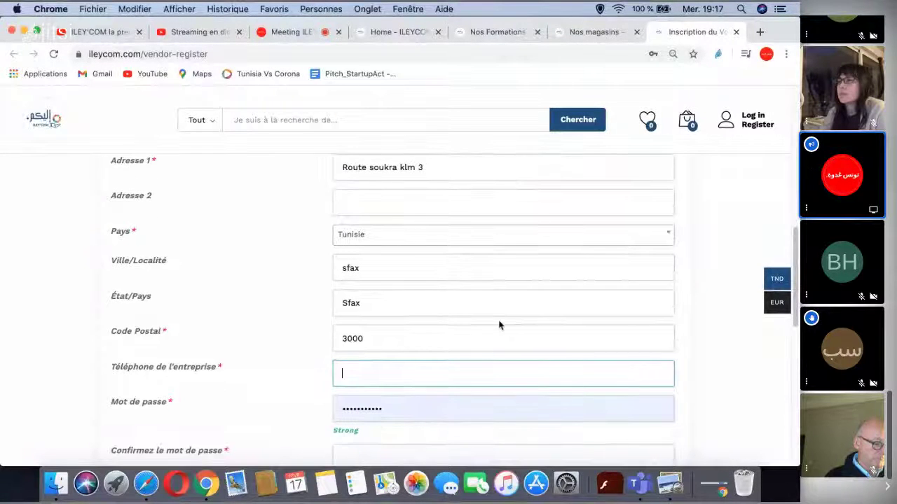
text(22490)
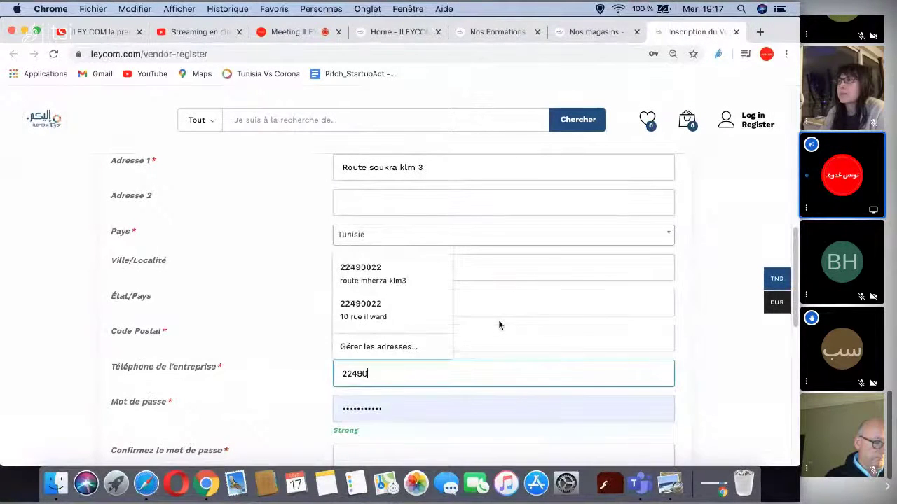
text(022)
scroll(659, 301, down, 3)
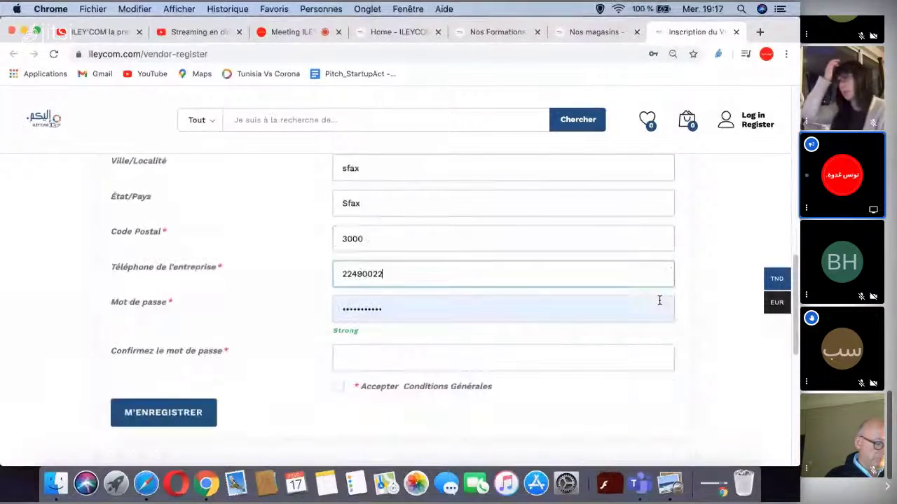
click(497, 310)
text(••••••)
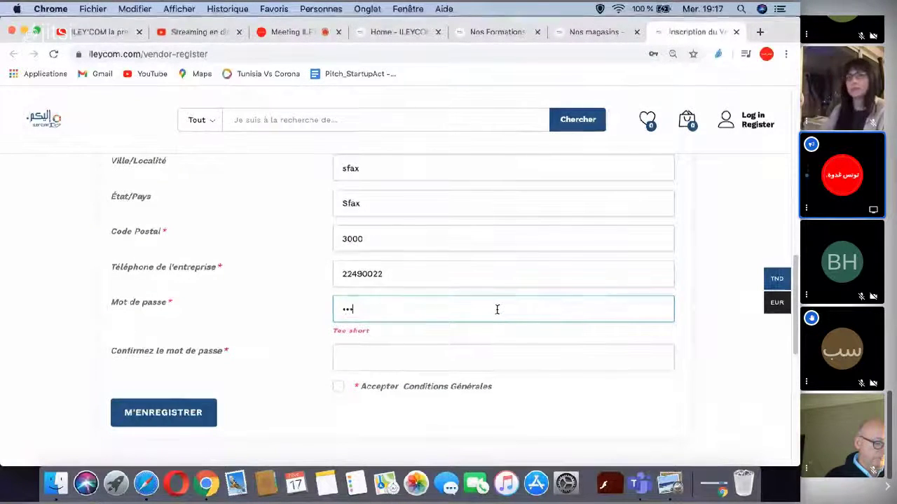
text(••••)
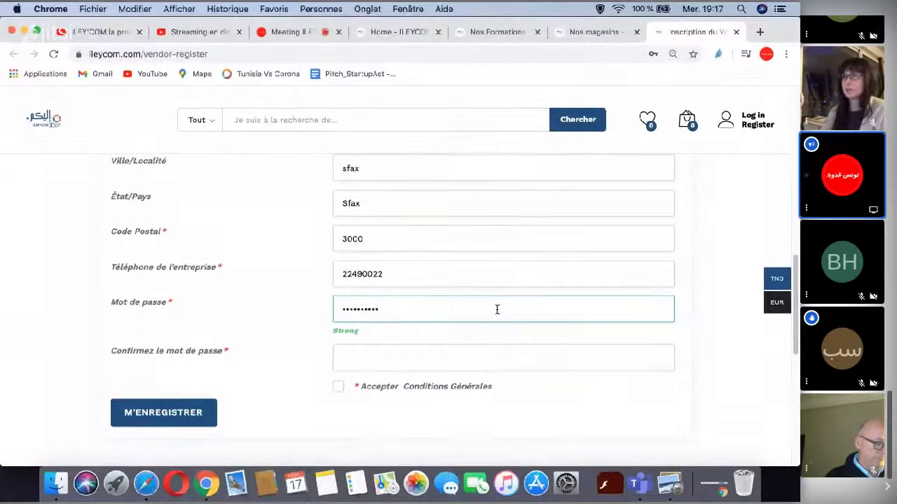
click(471, 358)
text(••••)
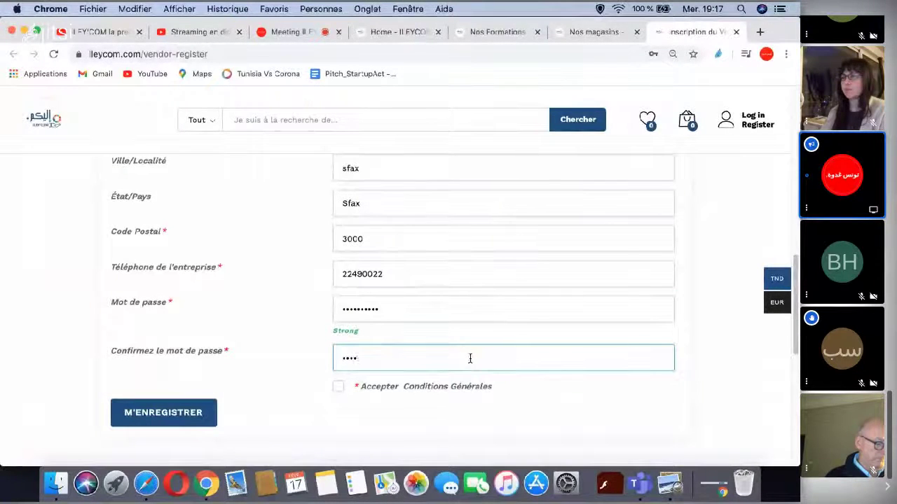
text(••••••)
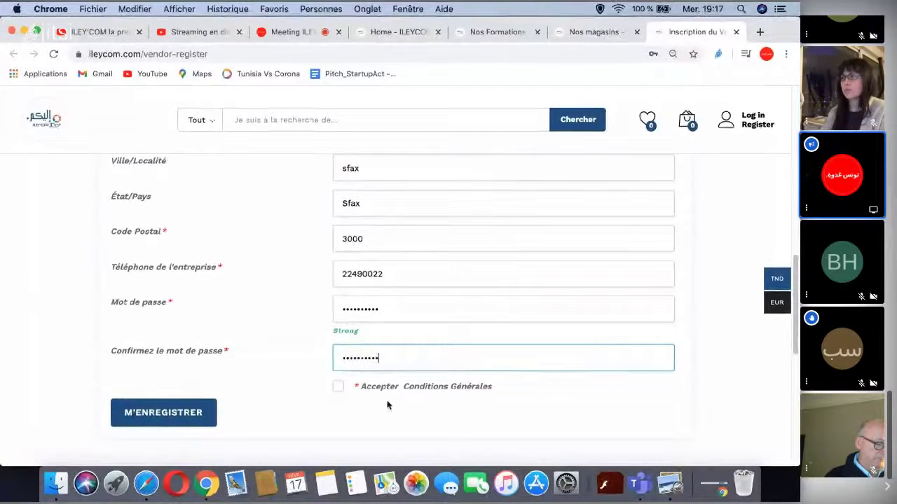
click(339, 388)
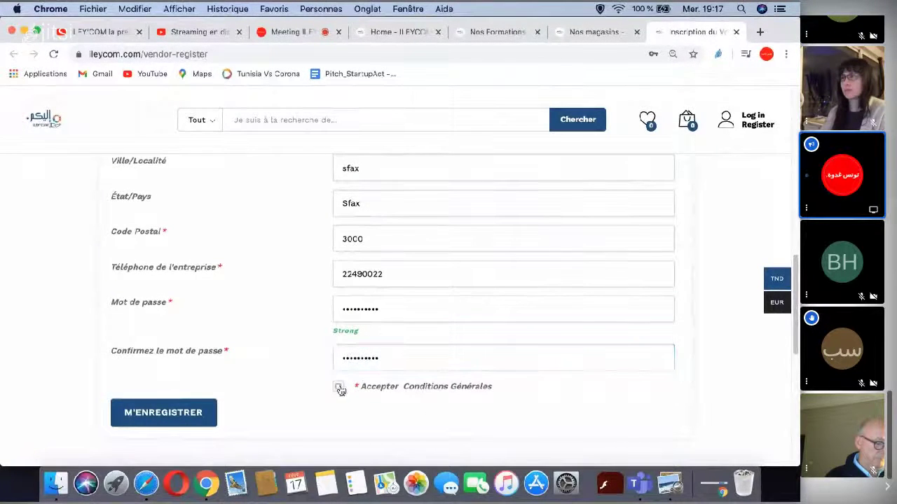
click(182, 413)
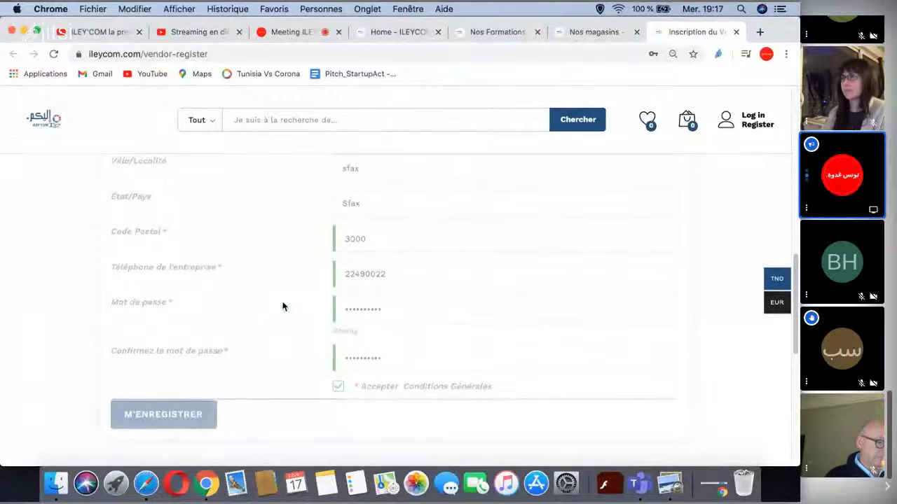
- Dismiss Chrome's save-password prompt and wait on the 'Bienvenue à ILEYCOM!' welcome step
scroll(288, 296, down, 2)
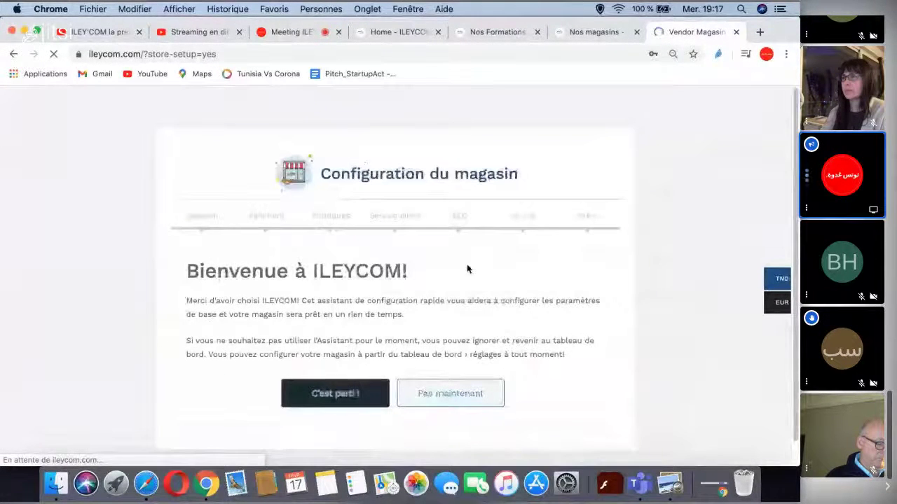
click(694, 73)
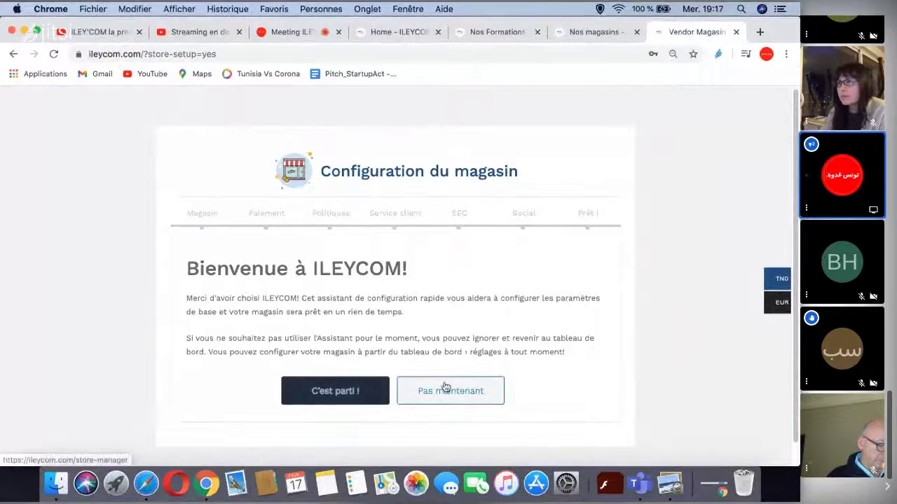
scroll(497, 292, down, 1)
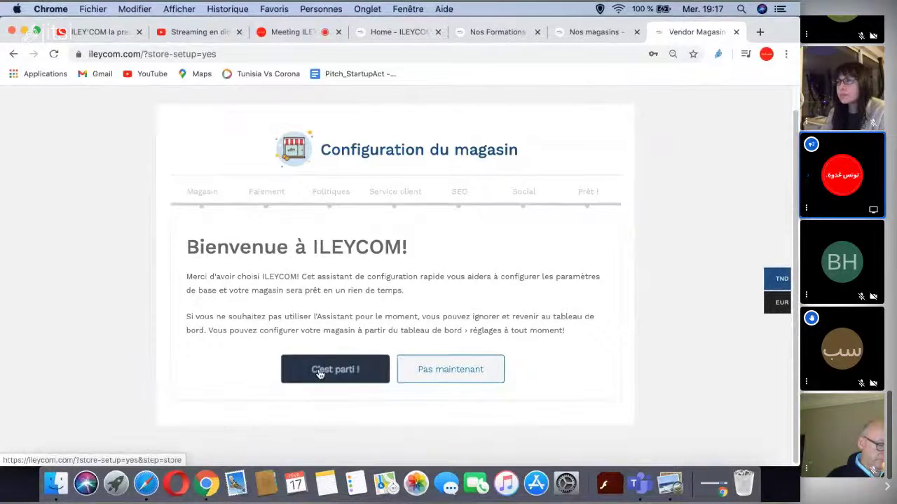
- Start the setup and upload 001-Logos-Principaux-SUDESS-8.png from Downloads as the store logo
click(319, 372)
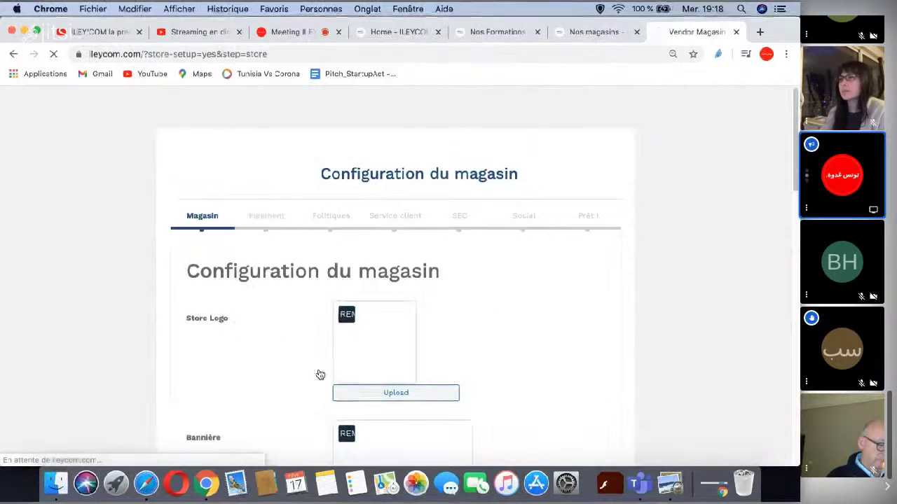
scroll(551, 302, down, 2)
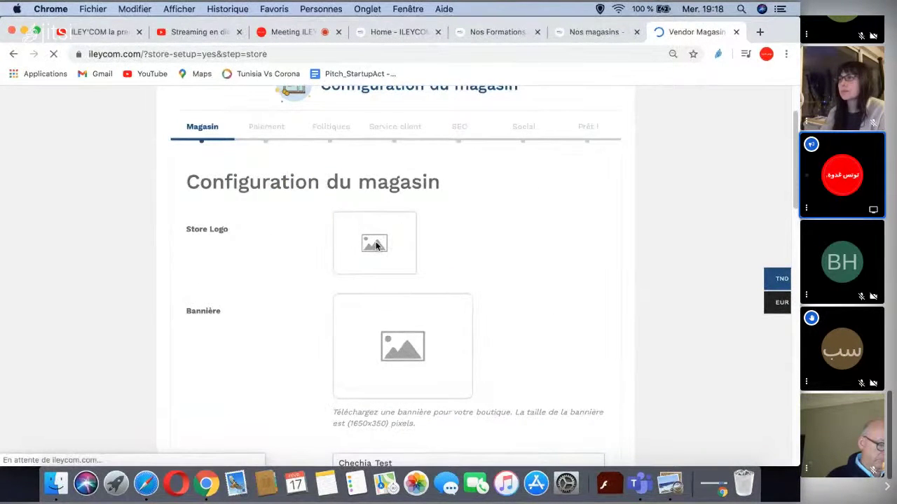
click(375, 245)
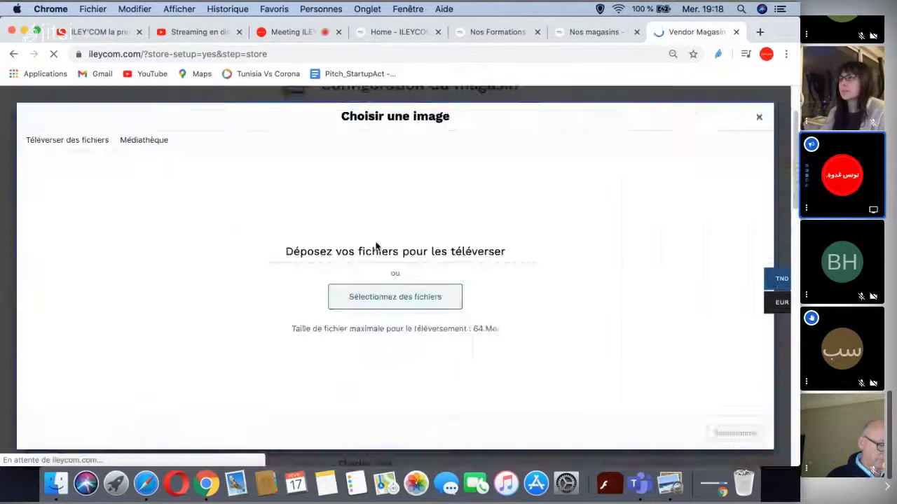
click(393, 295)
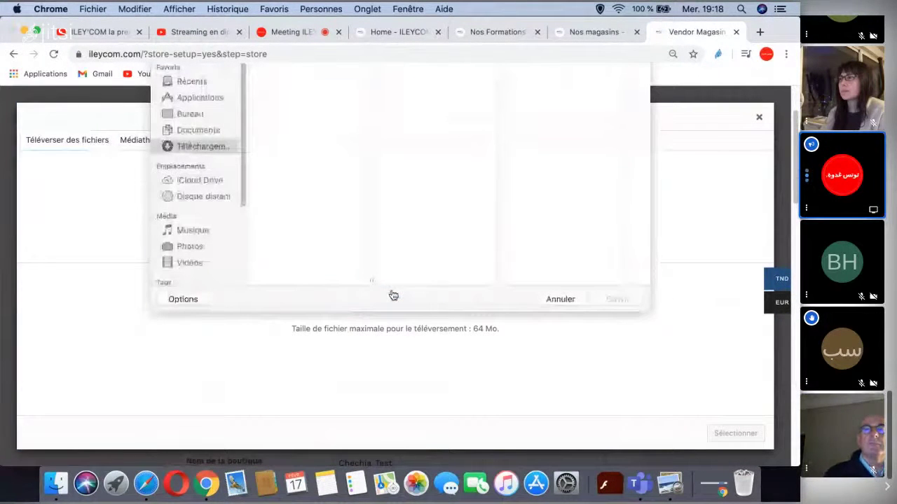
scroll(272, 230, down, 5)
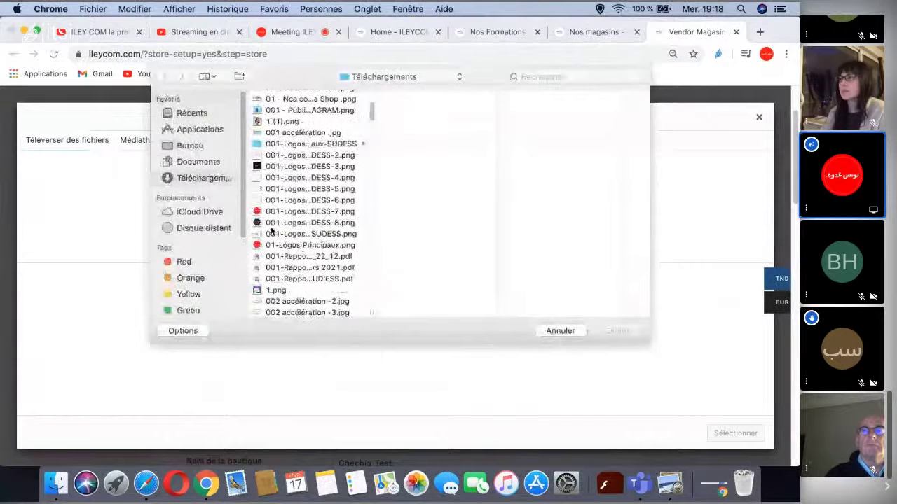
click(289, 212)
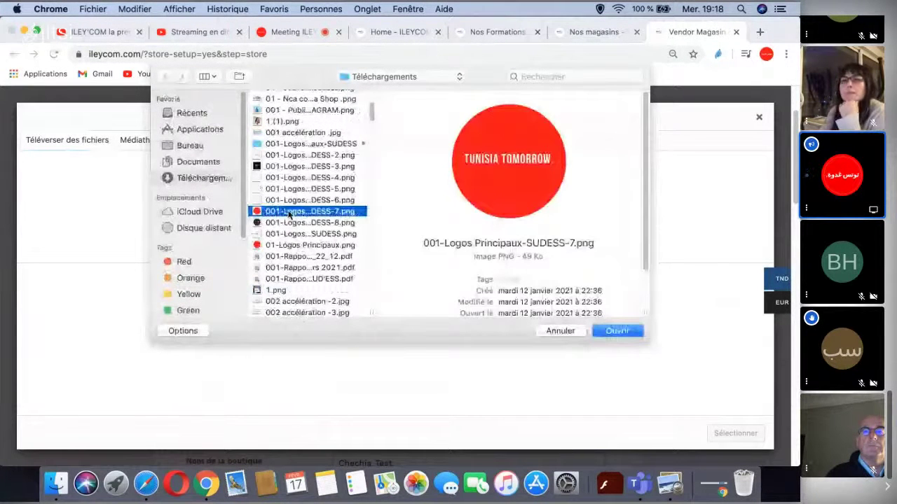
click(289, 222)
click(614, 331)
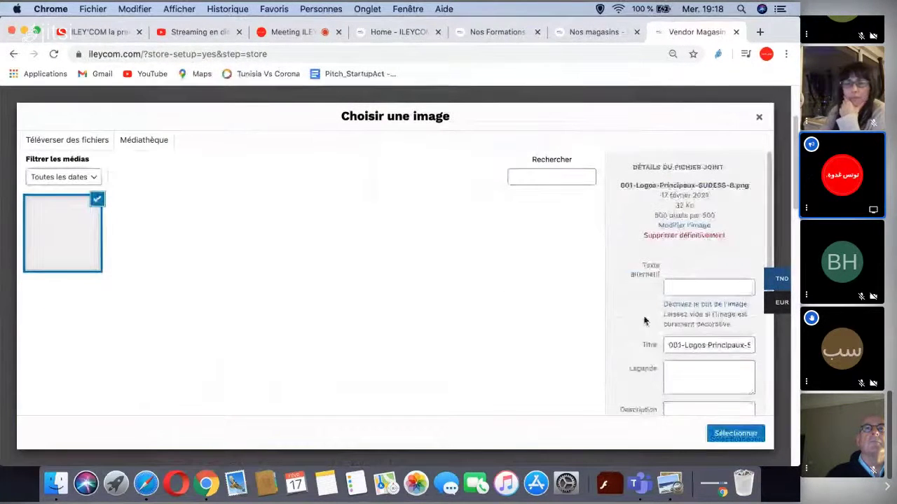
click(715, 434)
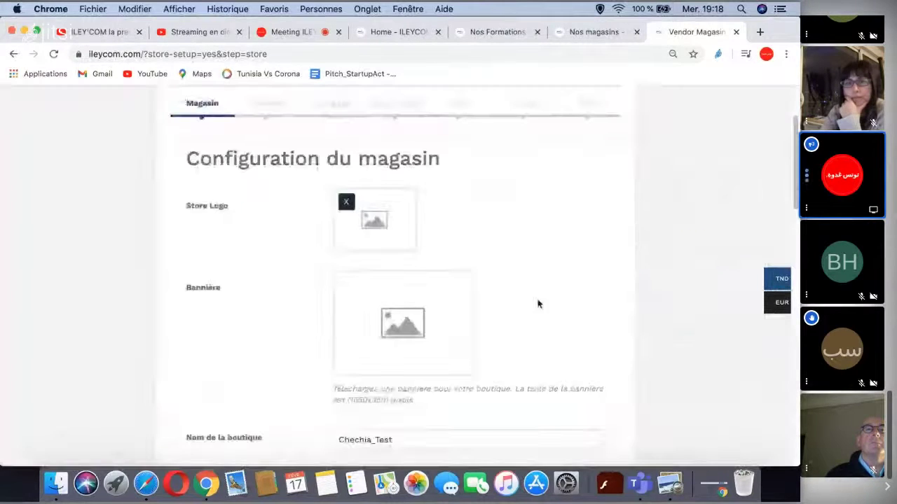
- Upload '01 - couverture ILey' com_ Chechia Shop -2.png' and select it as the store banner
click(406, 302)
click(65, 143)
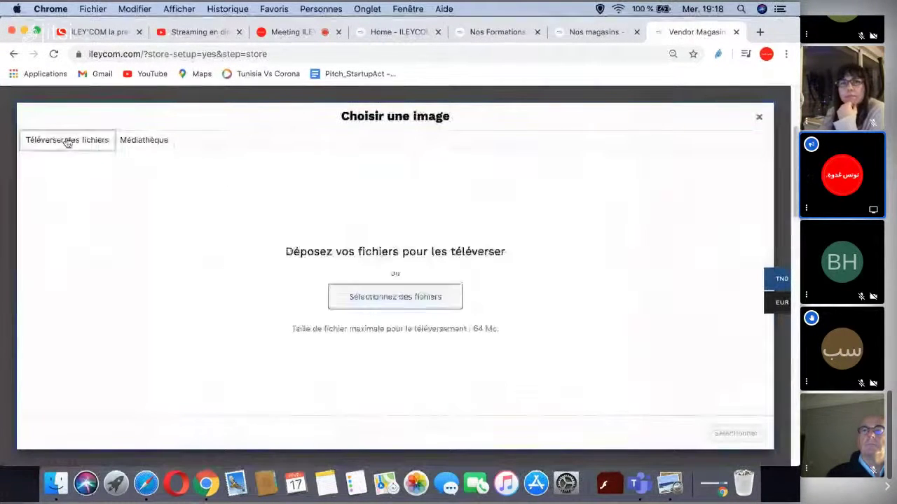
click(419, 300)
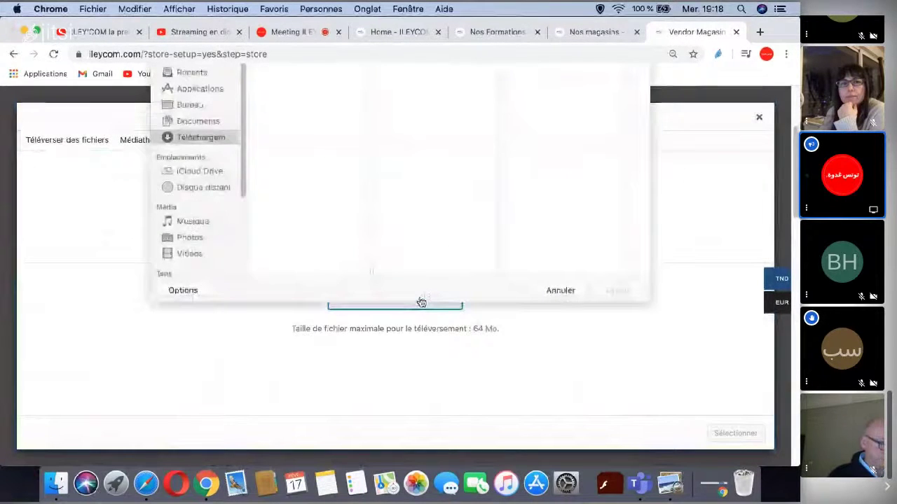
click(289, 195)
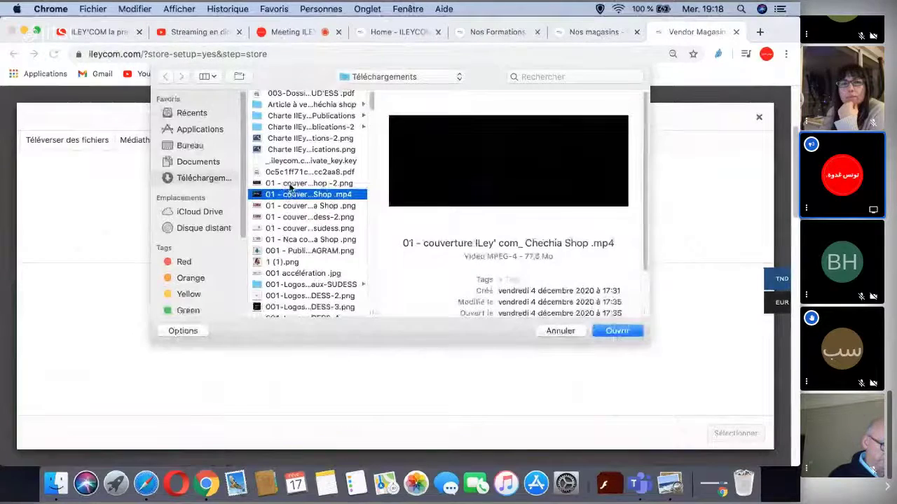
click(291, 185)
click(616, 331)
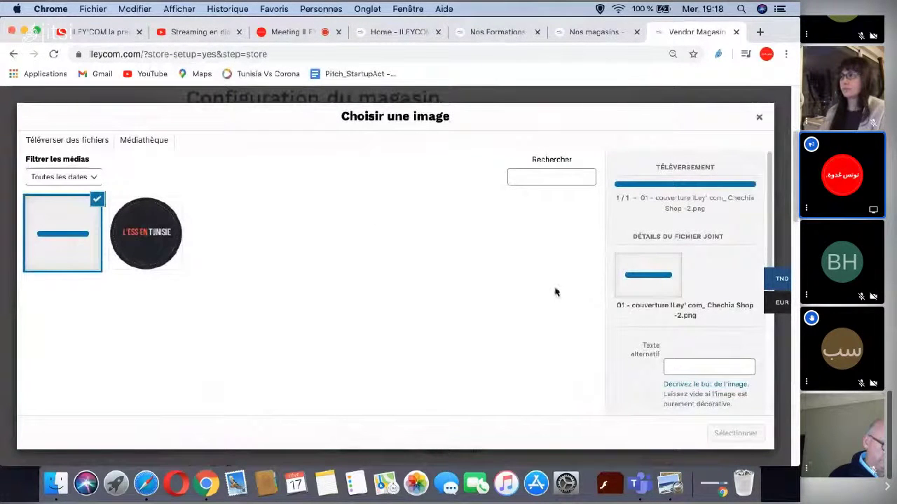
scroll(607, 294, down, 4)
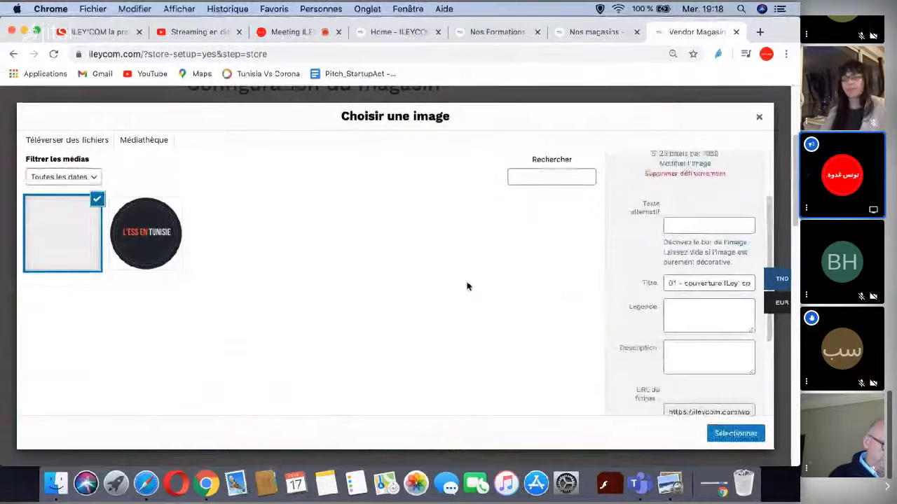
click(735, 434)
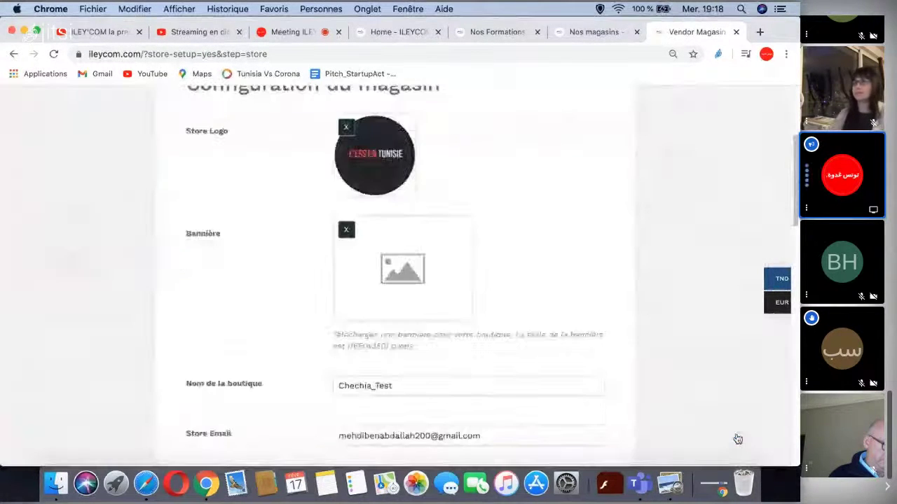
- Search Find Location for the store's Sfax medina street address and pick the Rue de la Mecque, Sfax suggestion
scroll(541, 240, down, 2)
scroll(407, 290, down, 4)
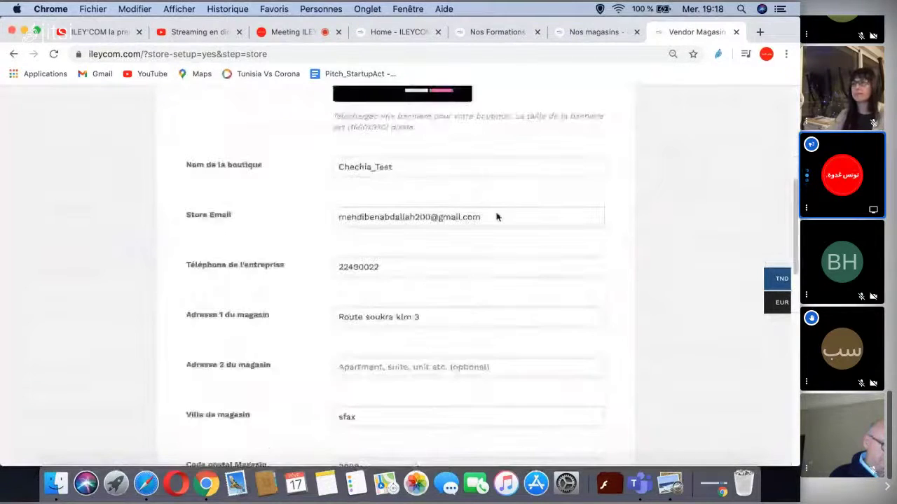
scroll(525, 221, down, 1)
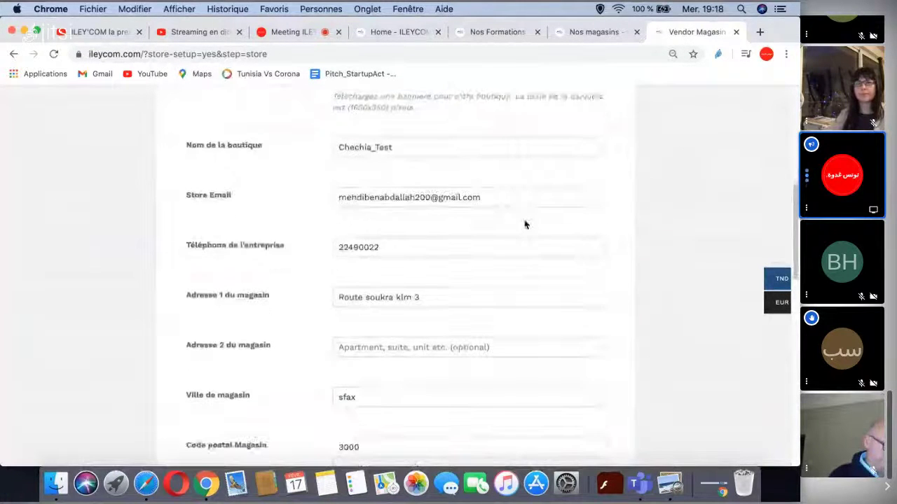
scroll(452, 262, down, 2)
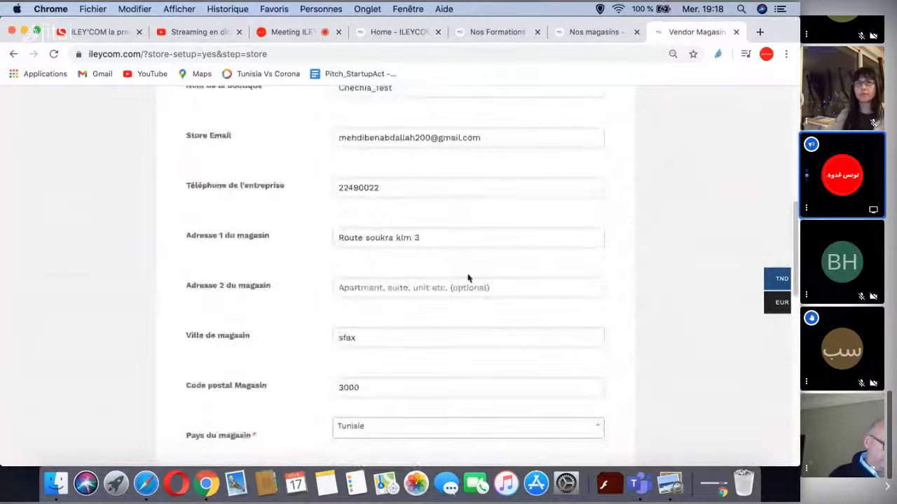
scroll(469, 278, down, 1)
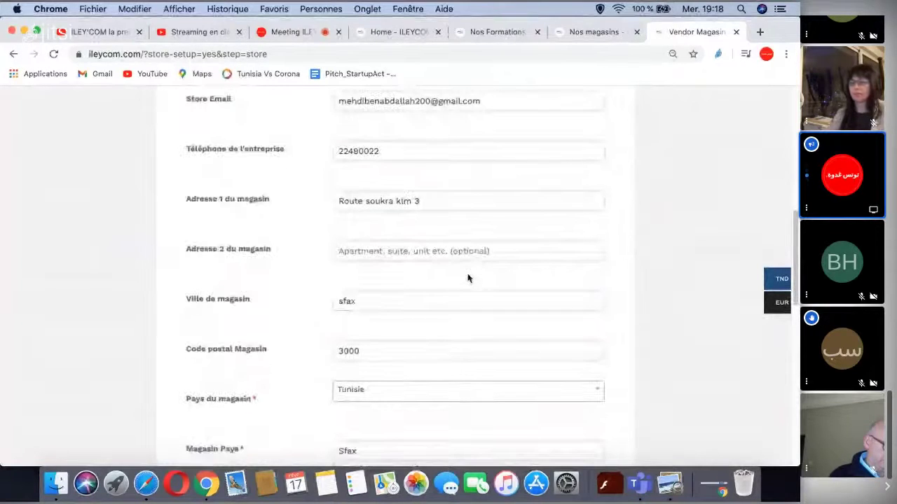
scroll(468, 278, down, 6)
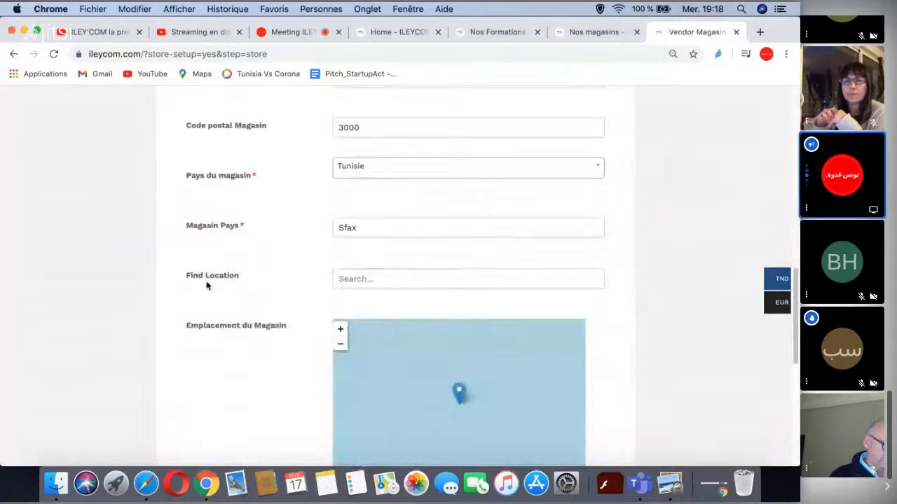
click(396, 279)
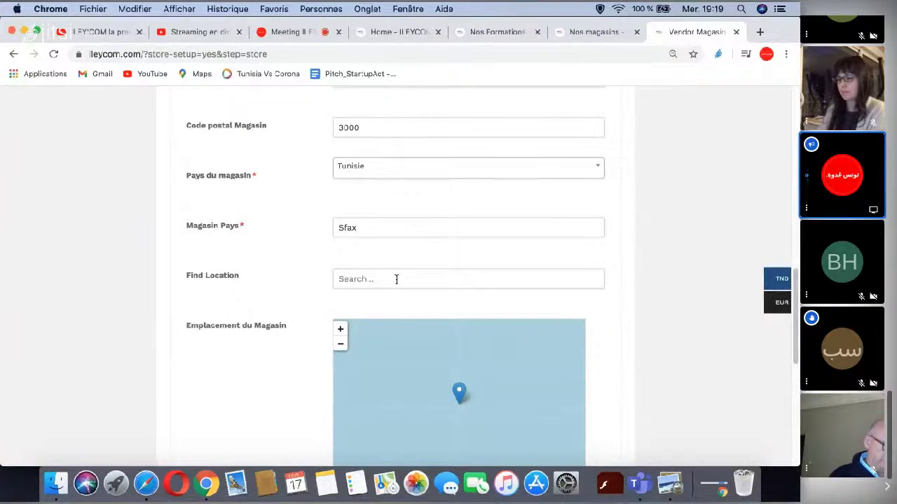
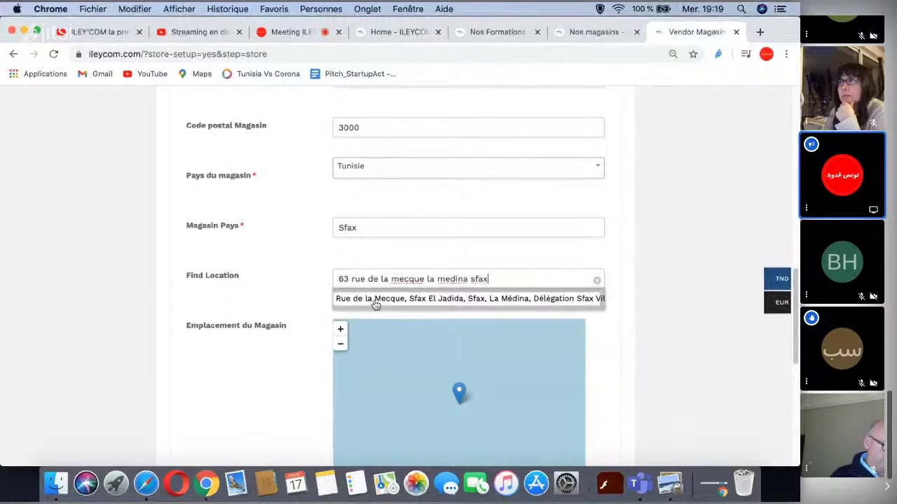
click(374, 300)
scroll(617, 304, down, 2)
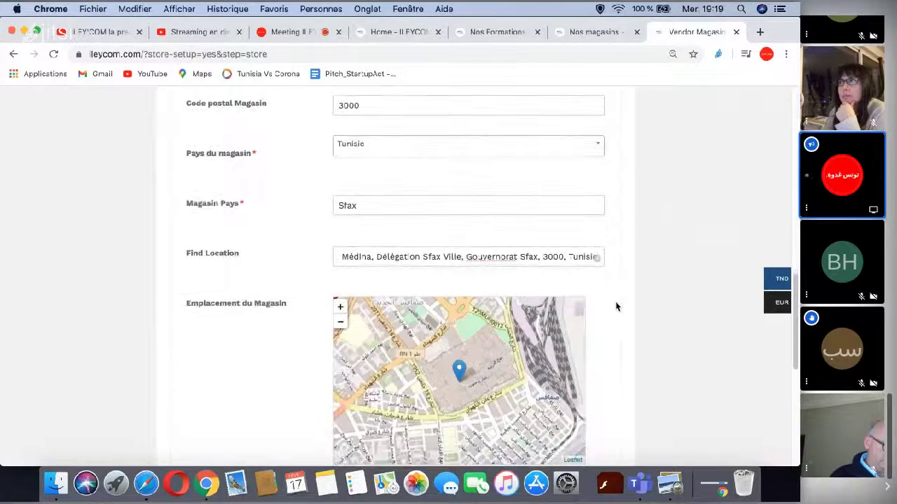
scroll(616, 306, down, 5)
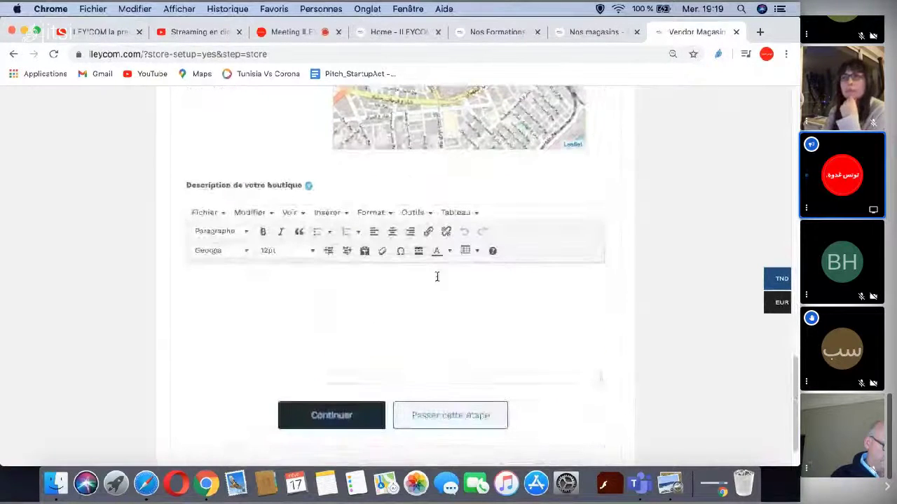
- Leave the shop description empty and continue to the Paiement step
click(323, 282)
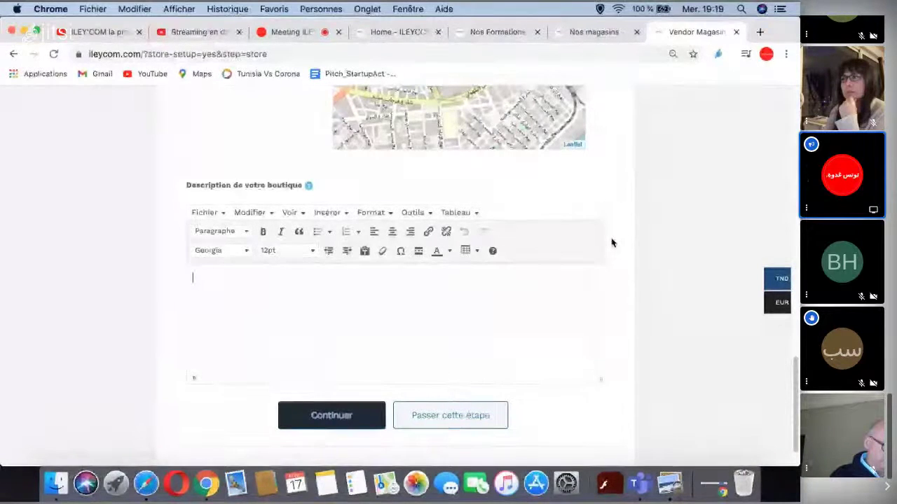
scroll(612, 242, down, 1)
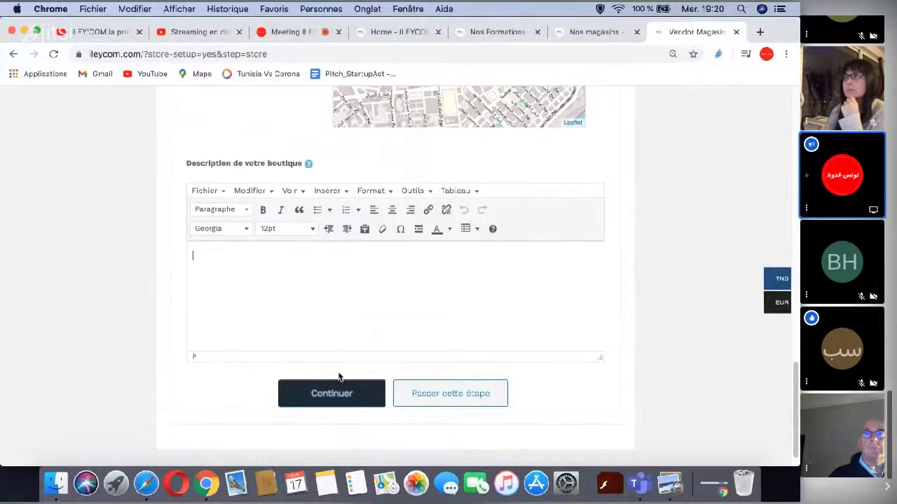
click(328, 398)
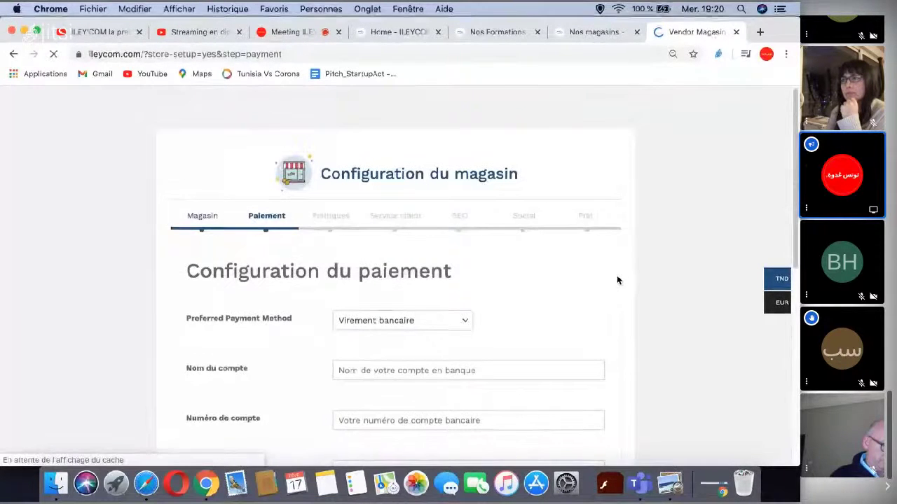
- Keep Virement bancaire as the payment method
scroll(616, 279, down, 1)
scroll(627, 261, down, 1)
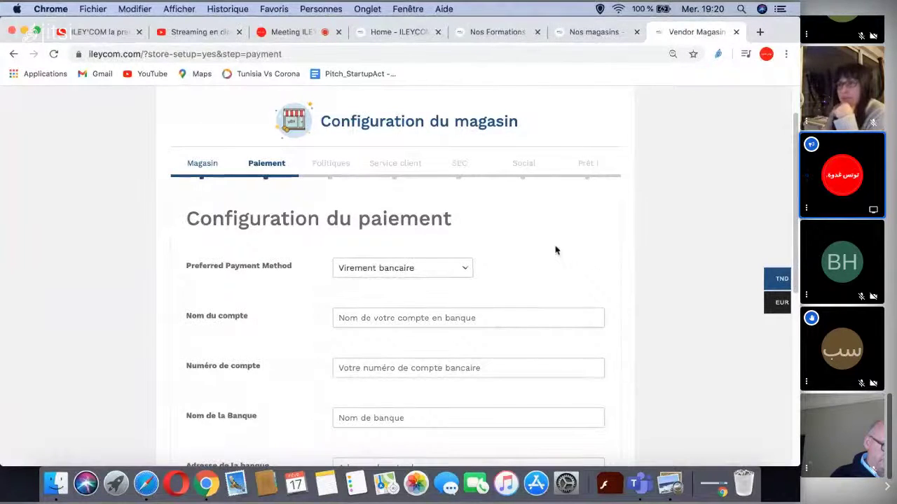
click(461, 274)
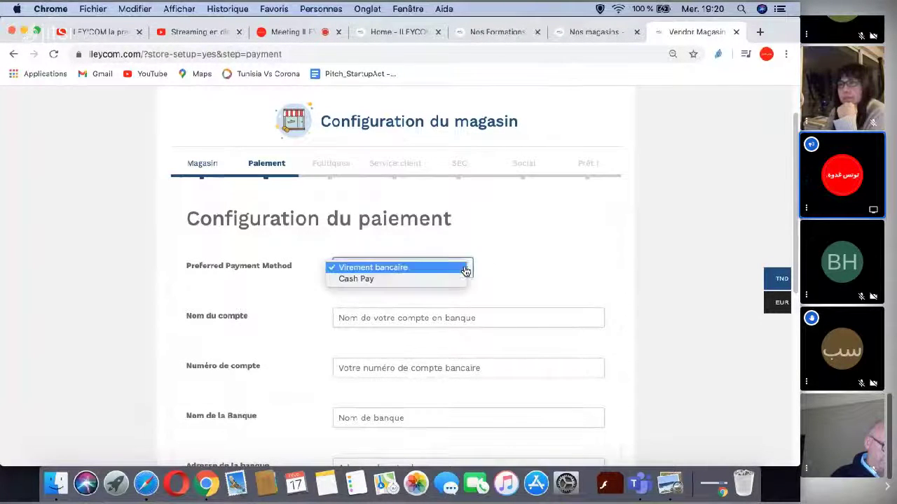
click(512, 245)
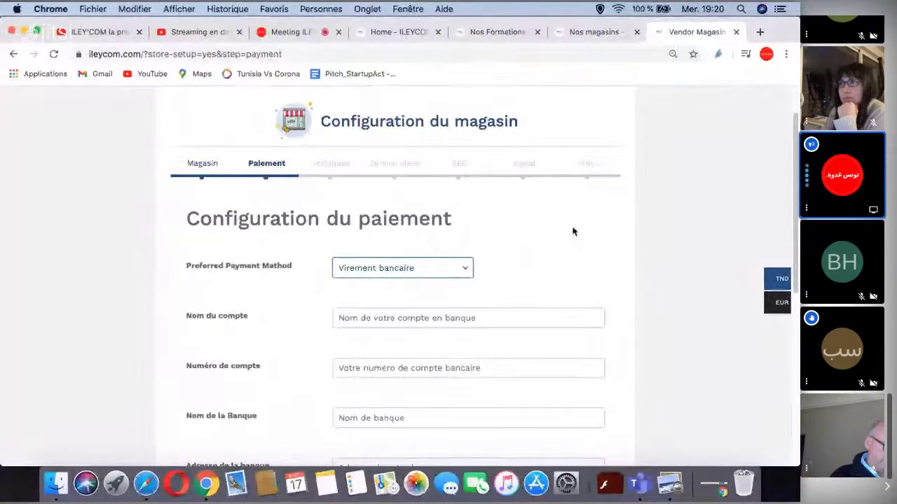
- Leave the bank account fields blank and continue to the Politiques step
scroll(592, 224, down, 1)
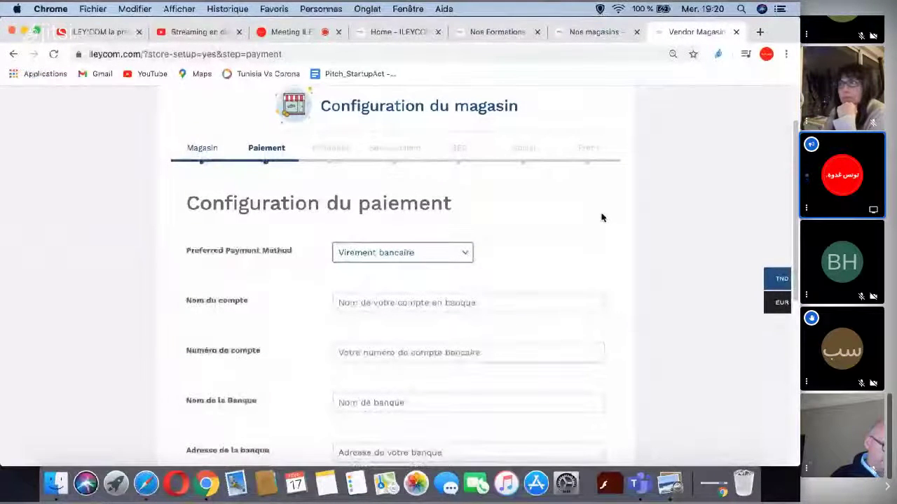
scroll(601, 217, down, 4)
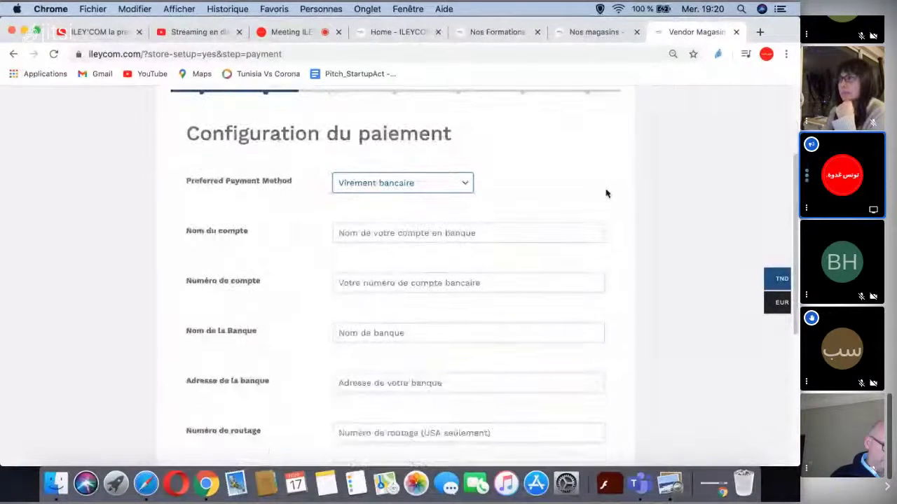
scroll(607, 191, down, 2)
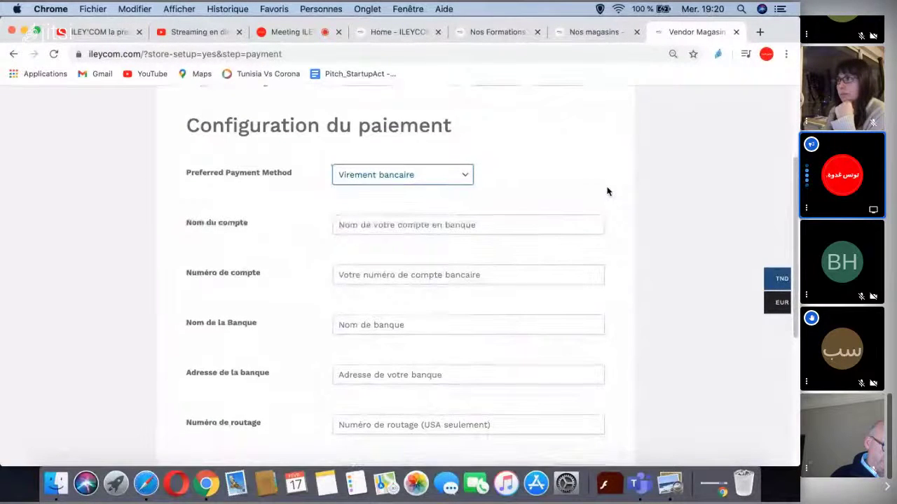
scroll(607, 191, down, 1)
scroll(607, 191, down, 2)
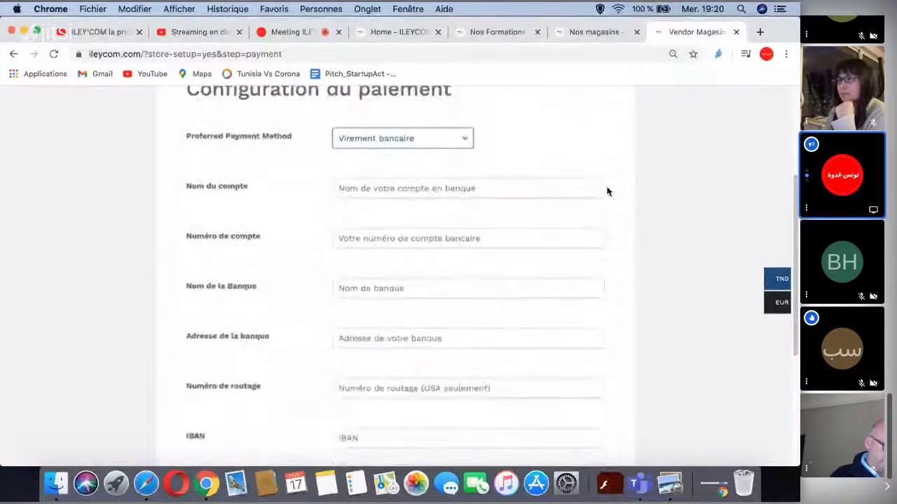
scroll(608, 189, up, 1)
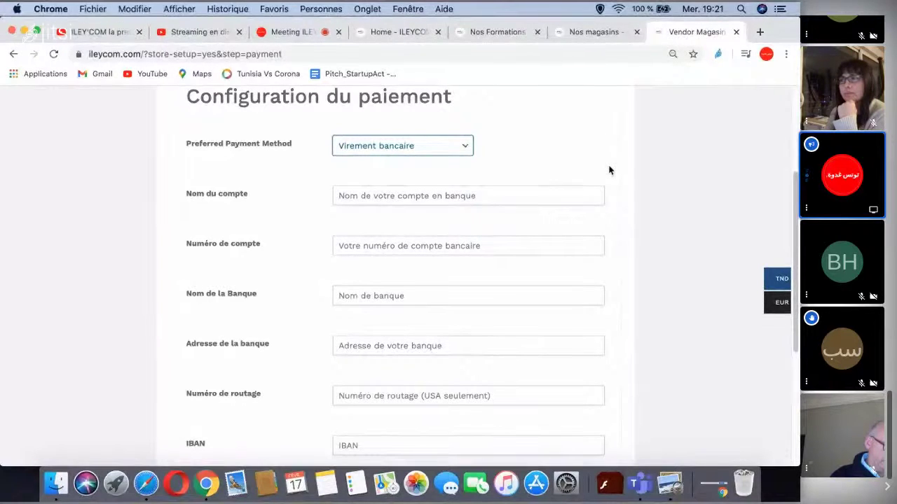
scroll(608, 169, down, 1)
scroll(609, 169, down, 3)
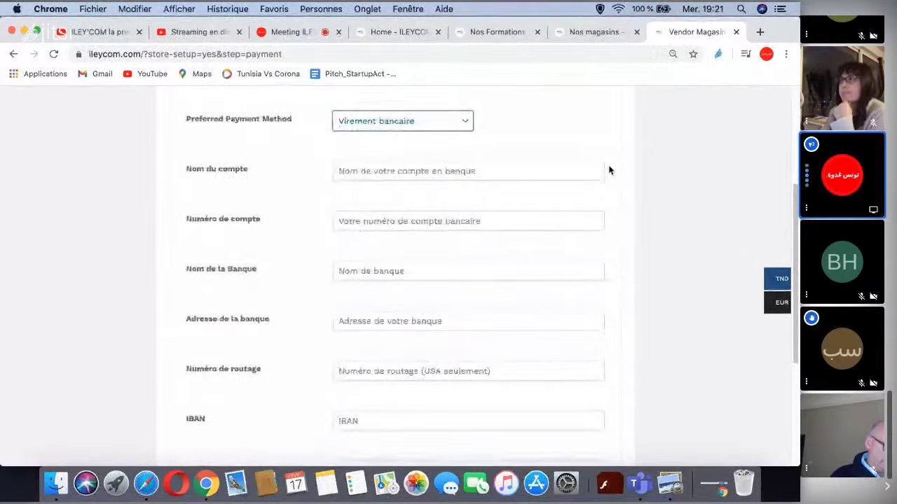
scroll(609, 169, down, 2)
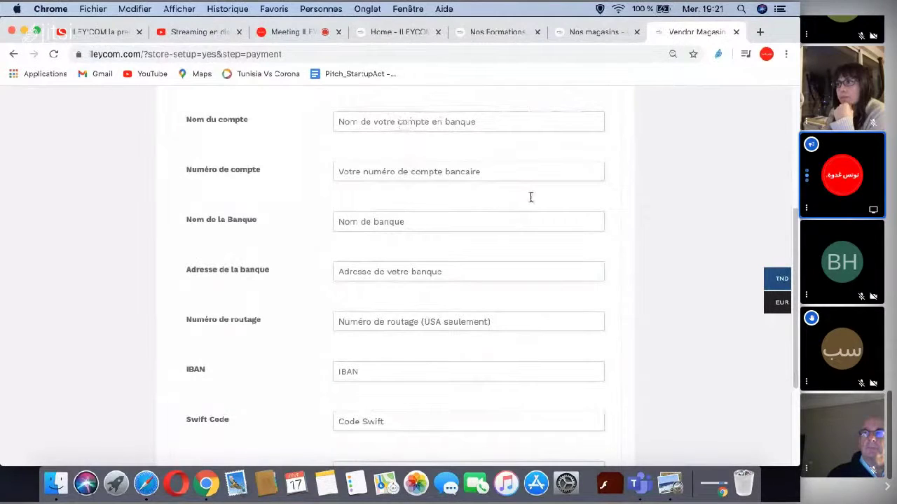
scroll(614, 231, down, 3)
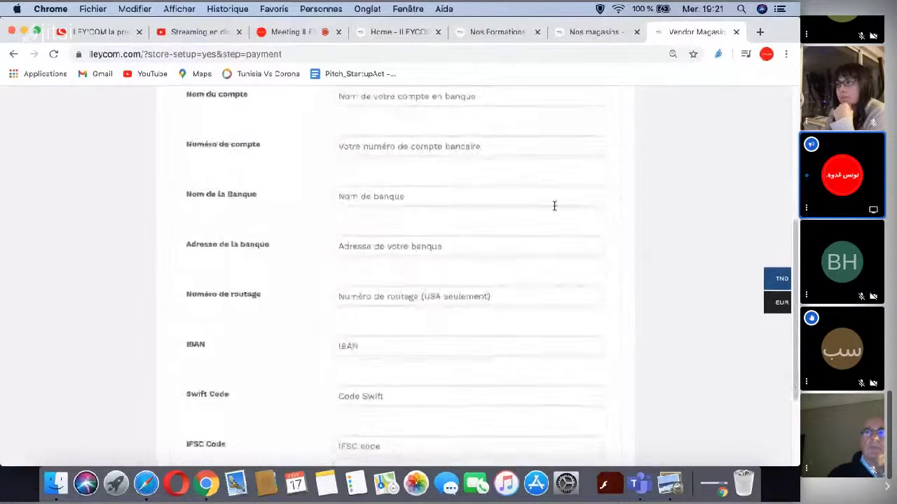
scroll(550, 209, down, 5)
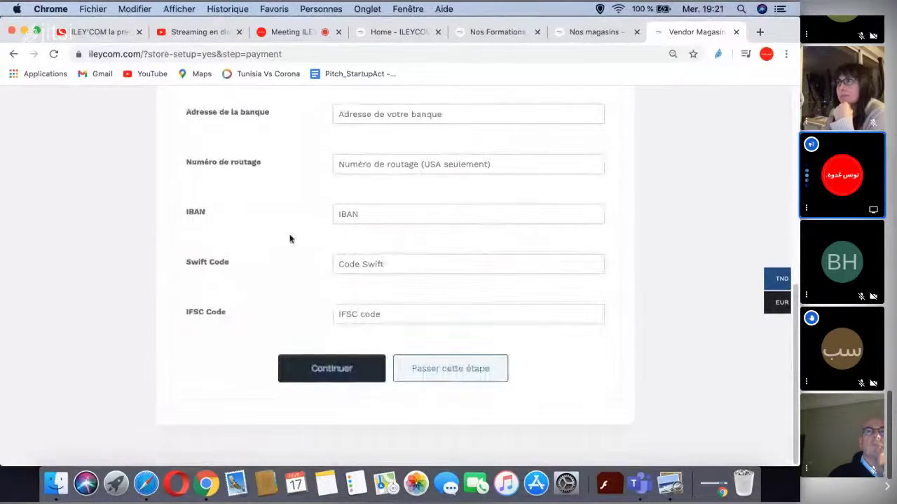
click(335, 375)
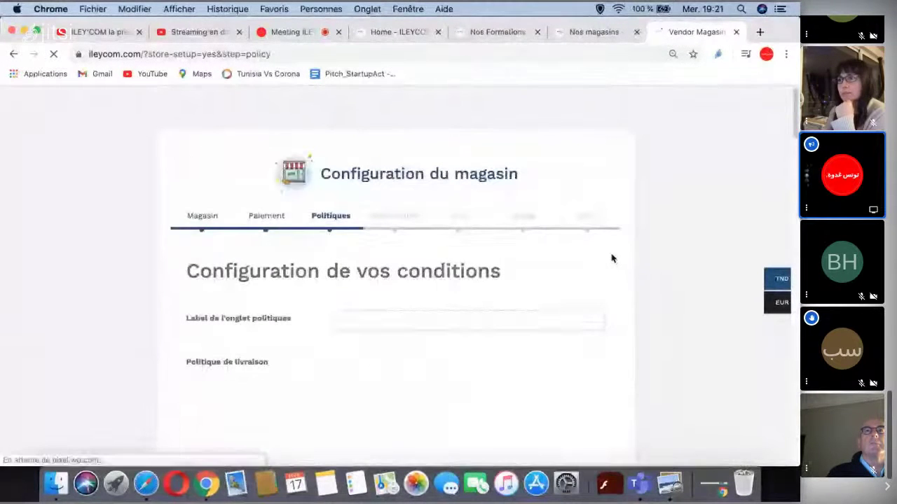
- Leave the shipping, refund and return policy editors blank and go to the bottom of the Politiques step
scroll(355, 221, down, 1)
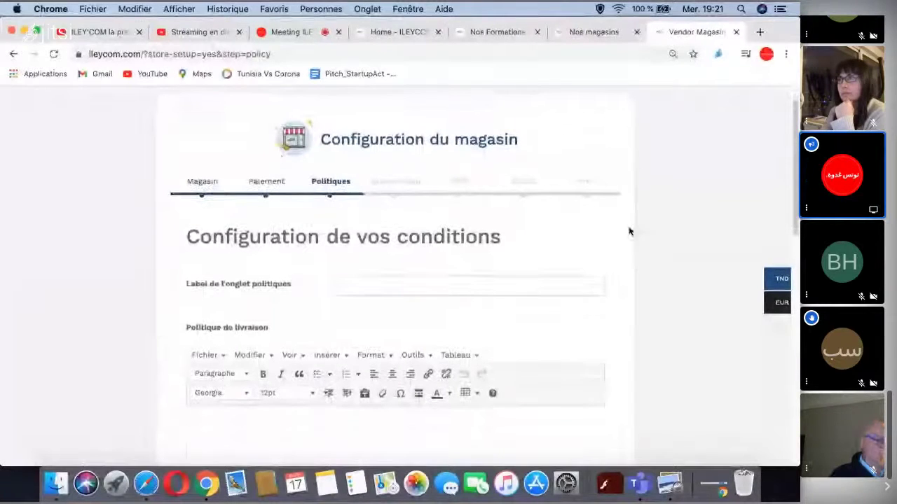
scroll(550, 237, down, 1)
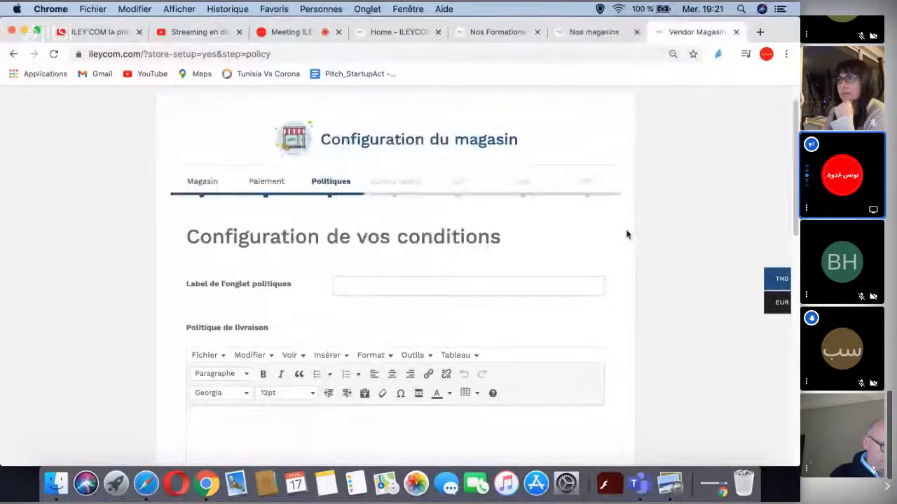
scroll(627, 236, down, 1)
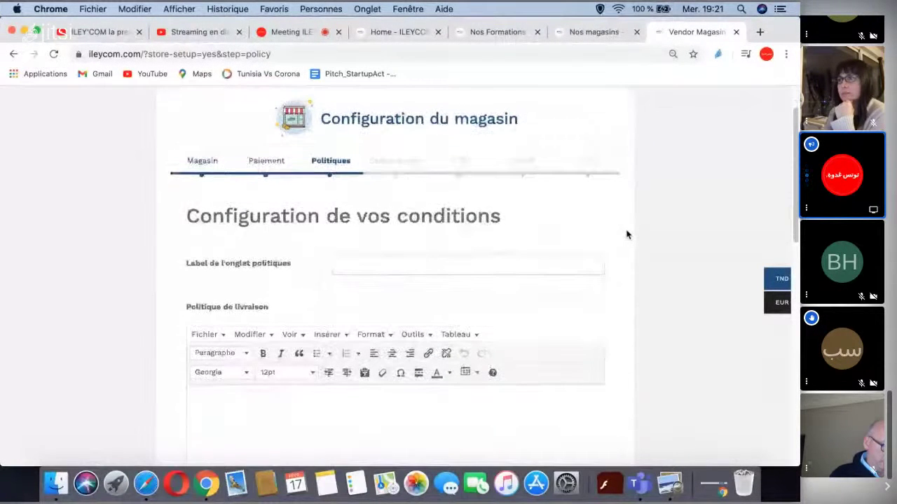
scroll(627, 235, down, 2)
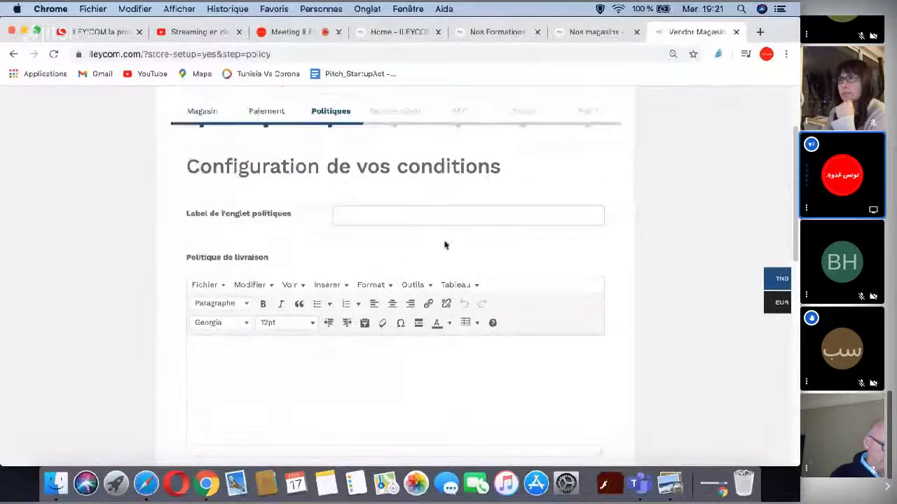
scroll(462, 246, down, 1)
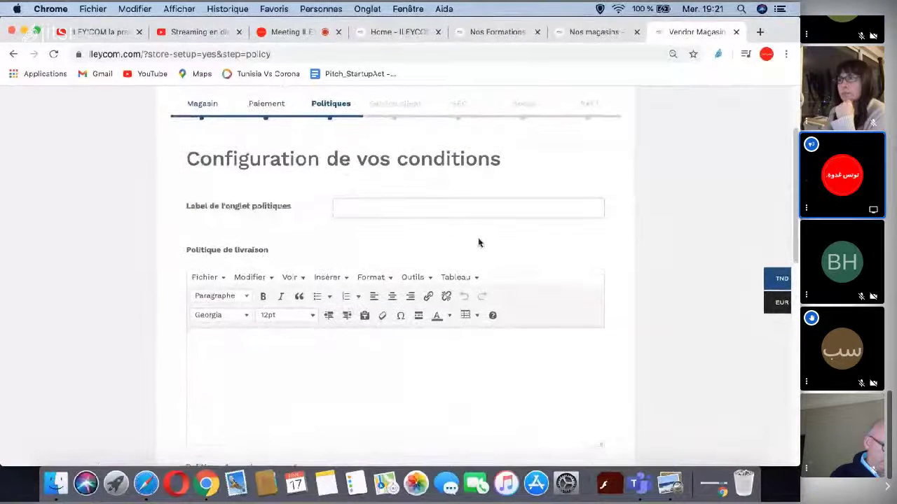
click(335, 334)
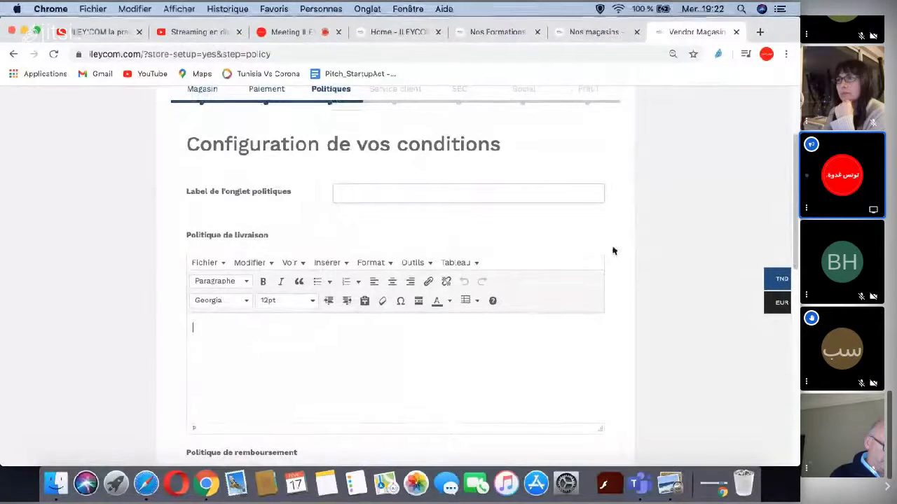
scroll(613, 250, down, 1)
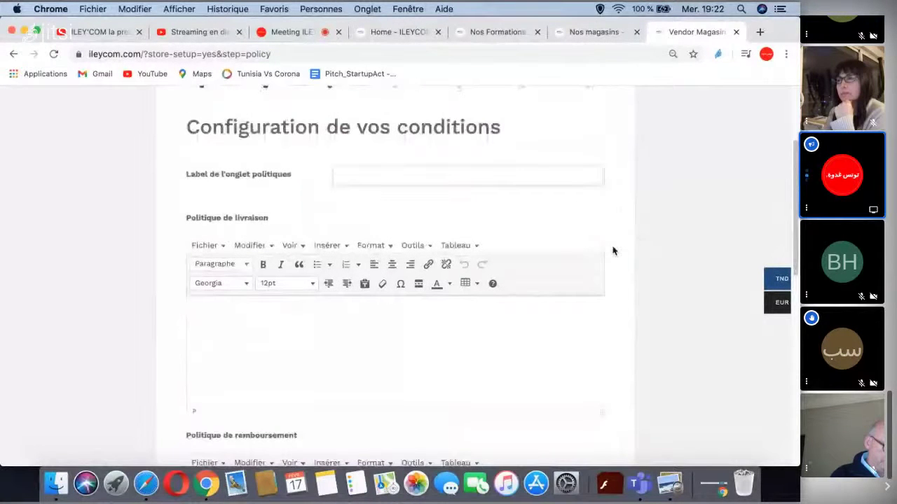
scroll(613, 251, down, 1)
scroll(612, 248, down, 1)
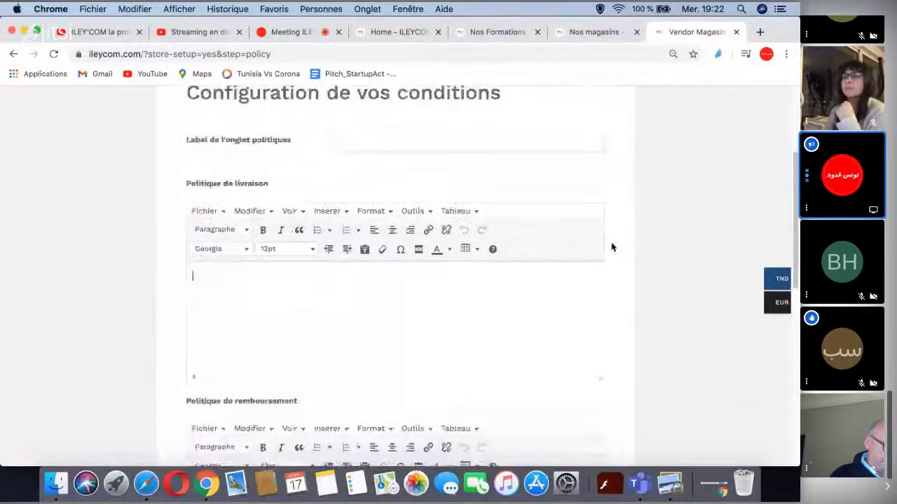
scroll(612, 247, down, 1)
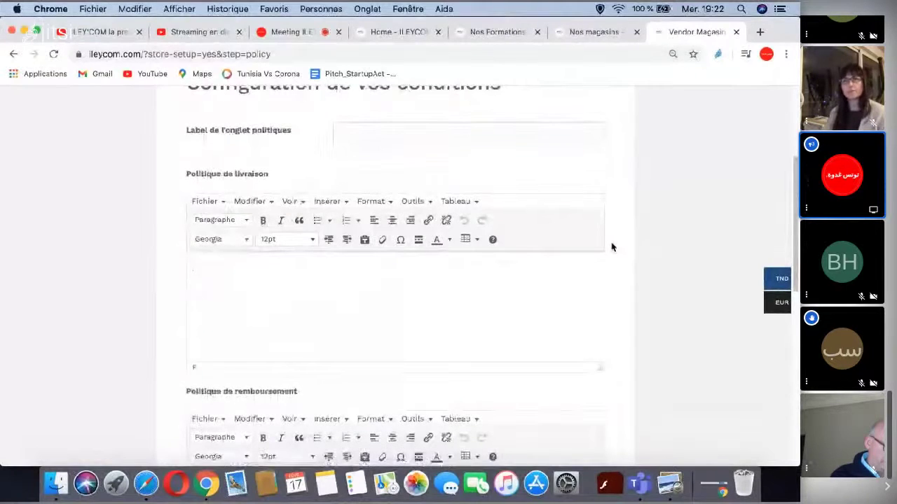
scroll(612, 247, down, 2)
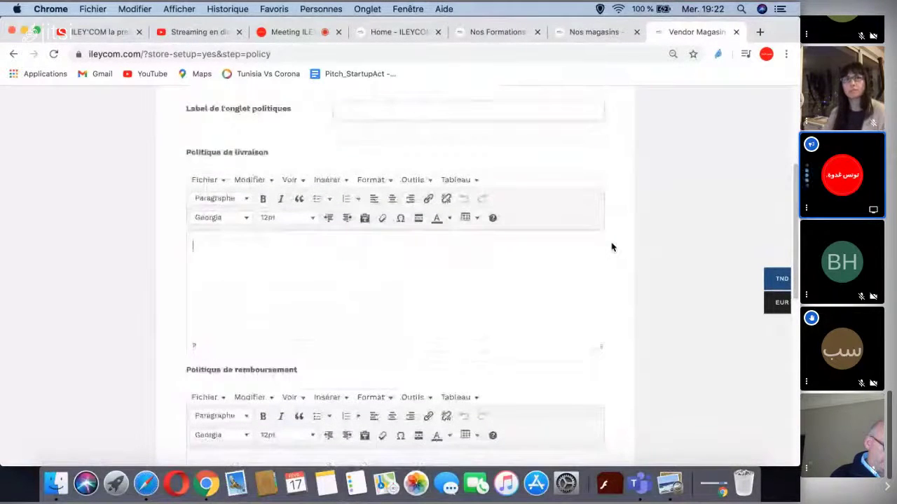
scroll(611, 248, down, 1)
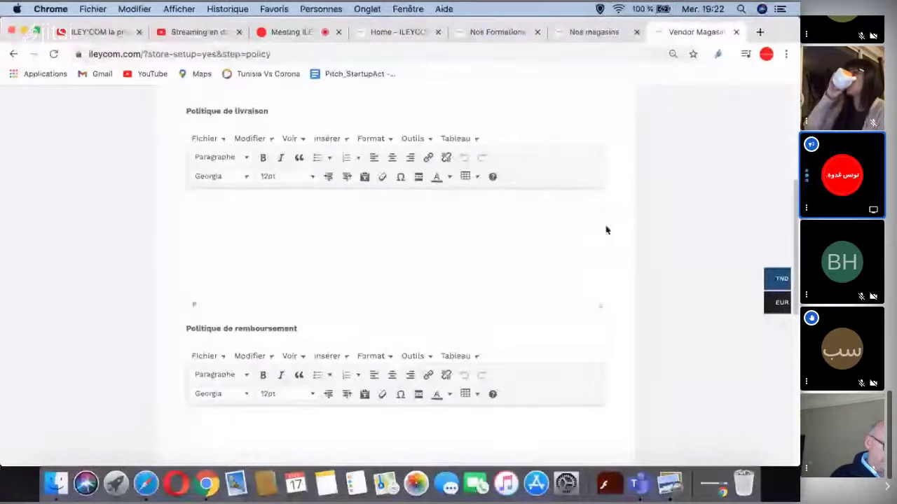
scroll(608, 228, down, 1)
scroll(611, 230, down, 2)
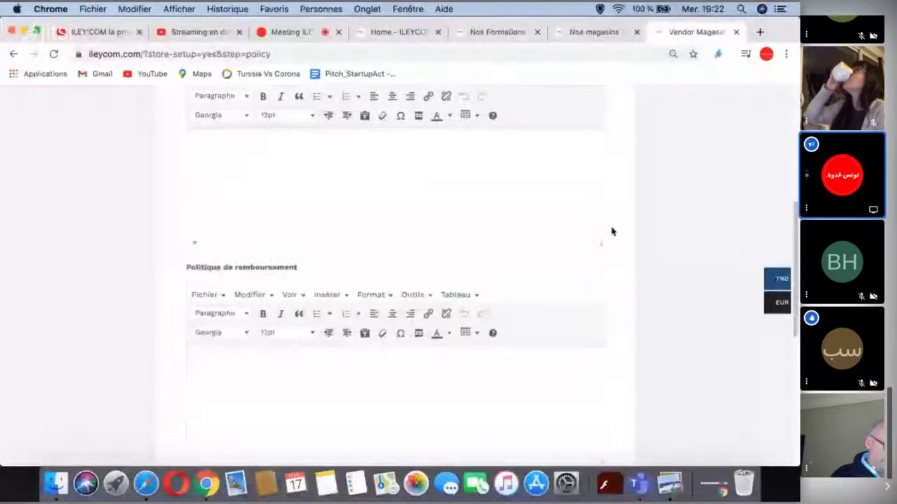
scroll(611, 234, down, 6)
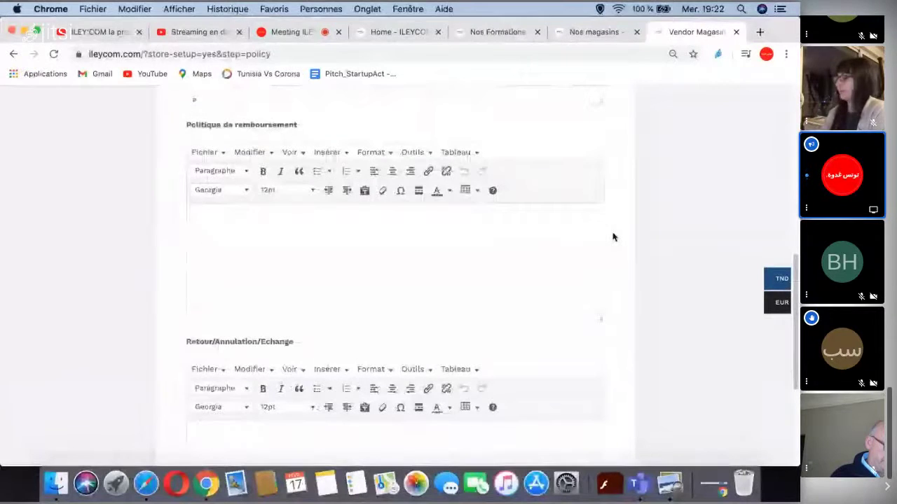
scroll(612, 237, down, 1)
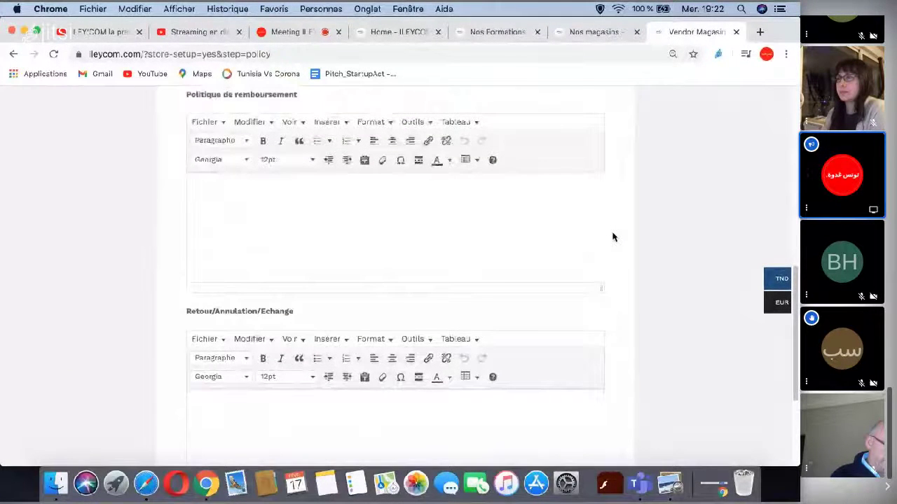
scroll(612, 237, down, 1)
scroll(612, 237, down, 2)
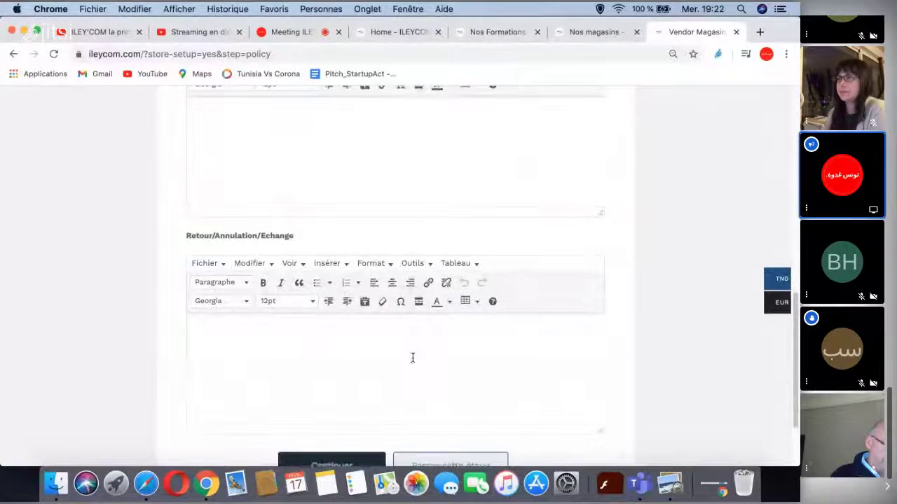
scroll(614, 245, down, 1)
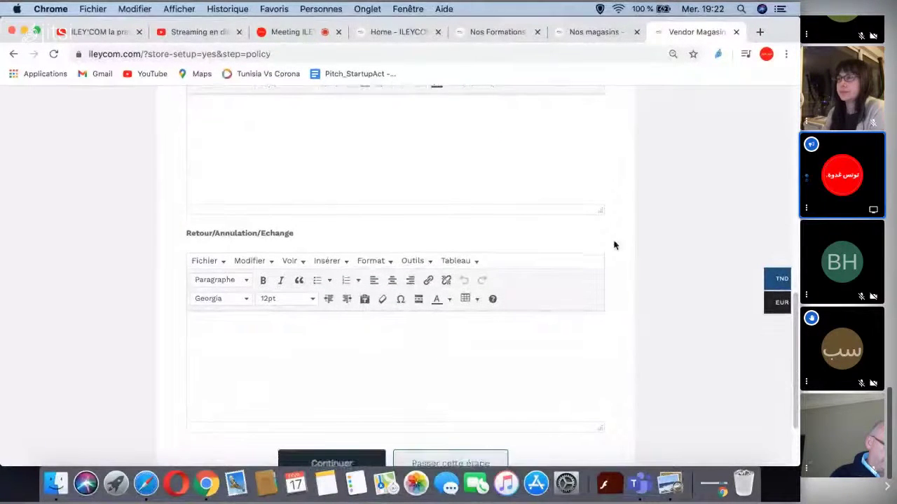
scroll(610, 254, down, 1)
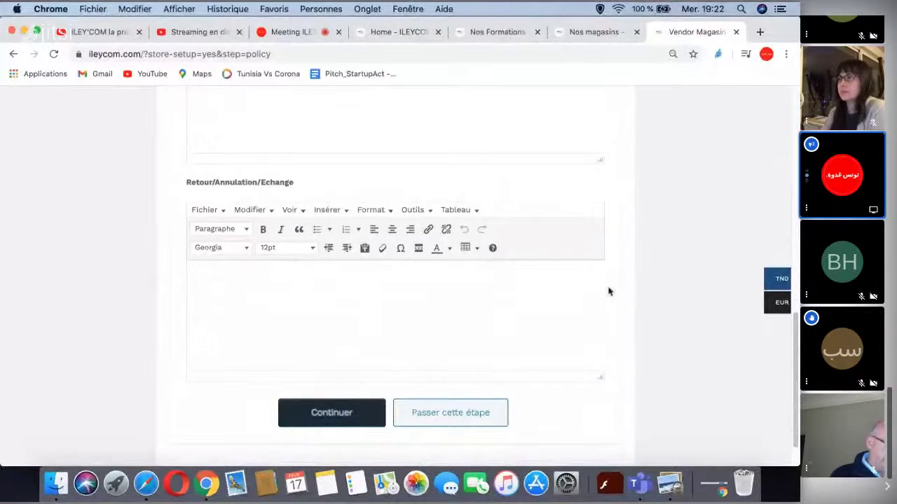
scroll(610, 285, down, 1)
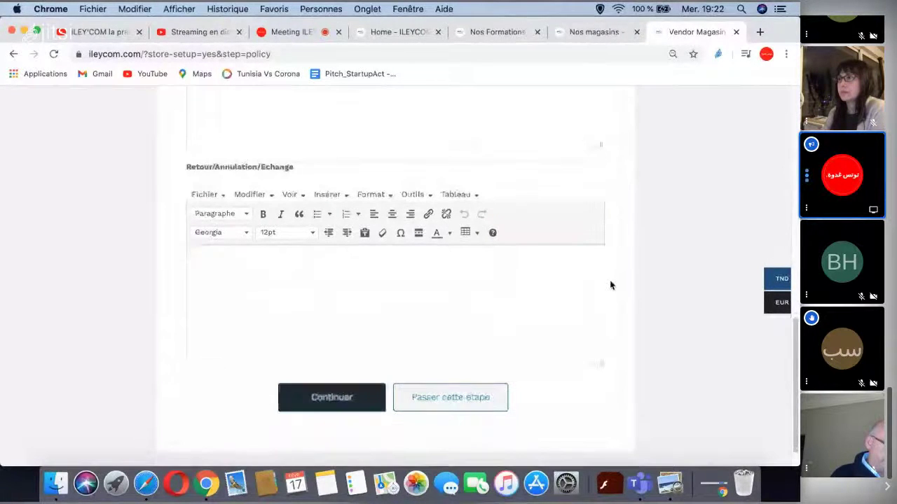
- Submit the policies, keep the prefilled Service client contact details, and continue to the SEO step
click(320, 400)
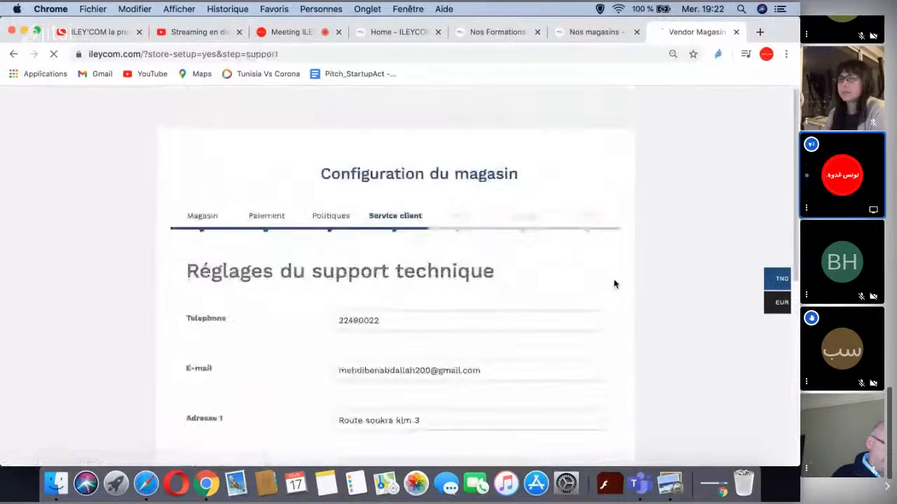
scroll(614, 284, down, 3)
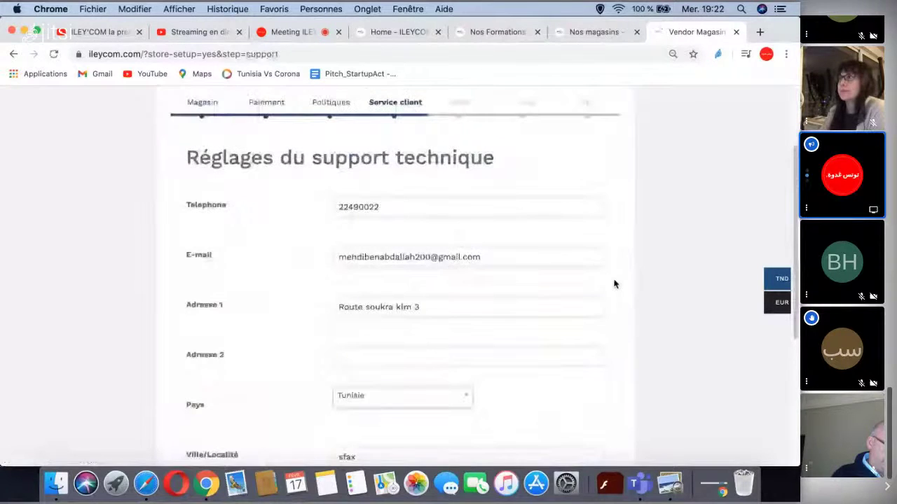
scroll(613, 284, down, 1)
scroll(614, 284, down, 2)
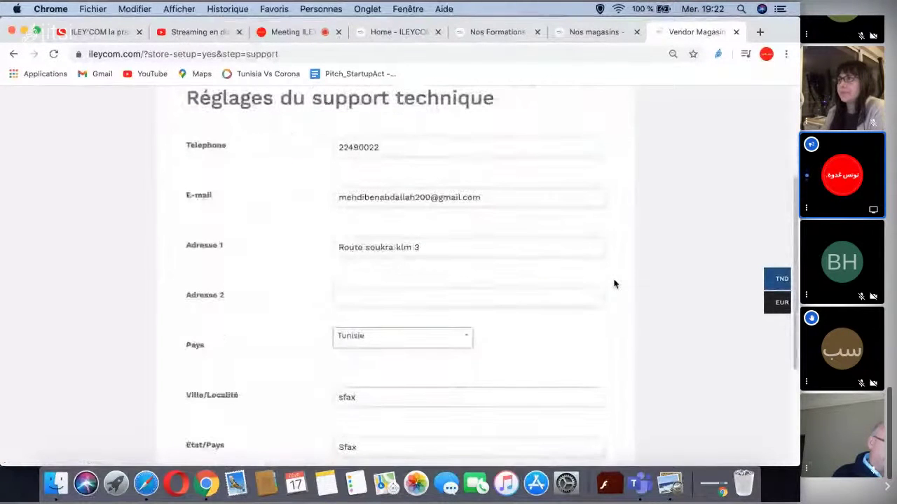
scroll(614, 284, down, 4)
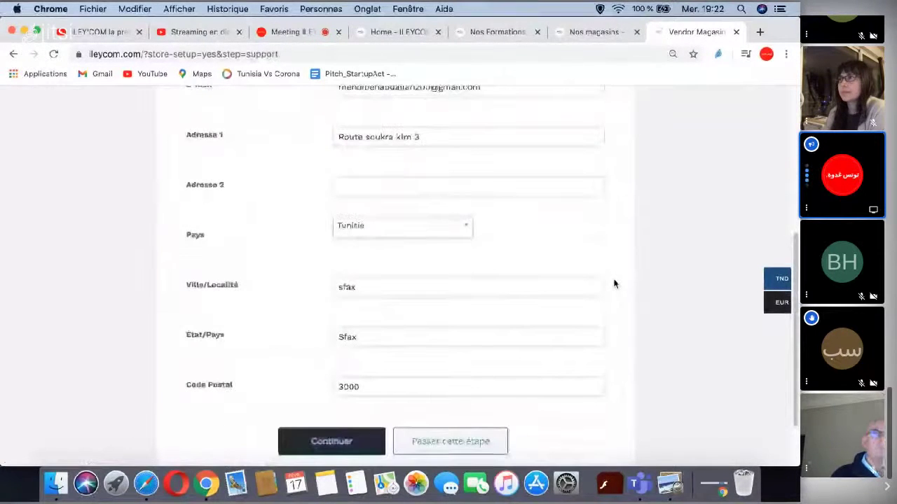
scroll(613, 283, up, 4)
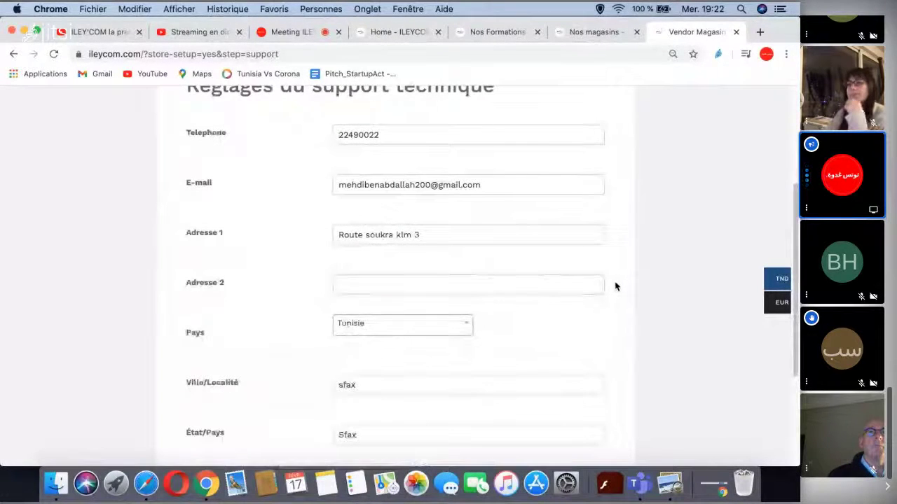
scroll(615, 286, down, 5)
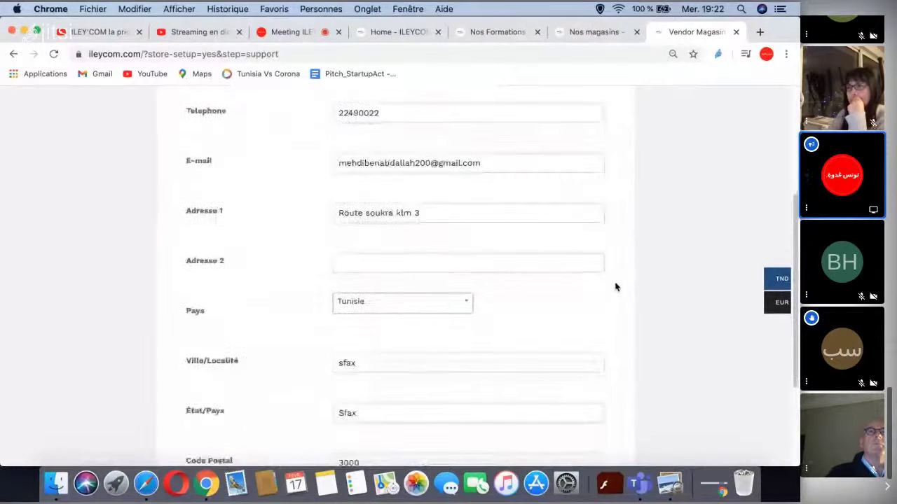
click(338, 375)
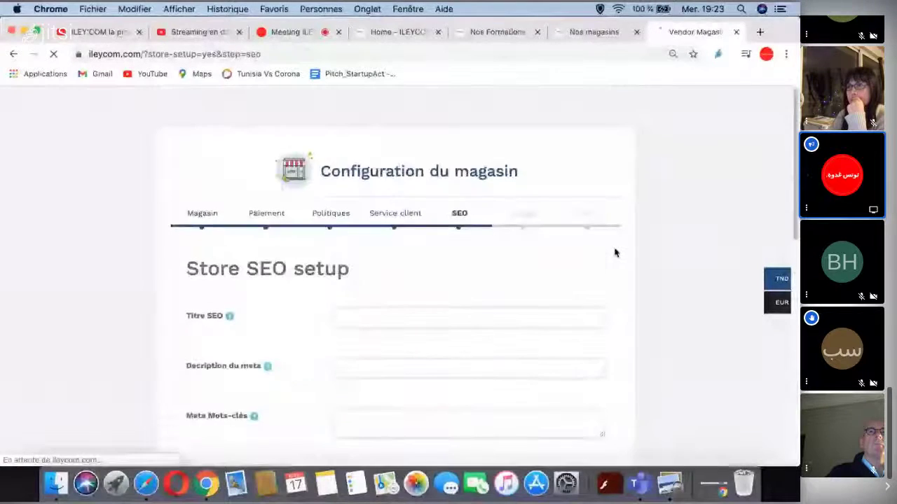
- Review the empty SEO title, meta description and meta keywords fields down to Facebook Setup
scroll(616, 252, down, 1)
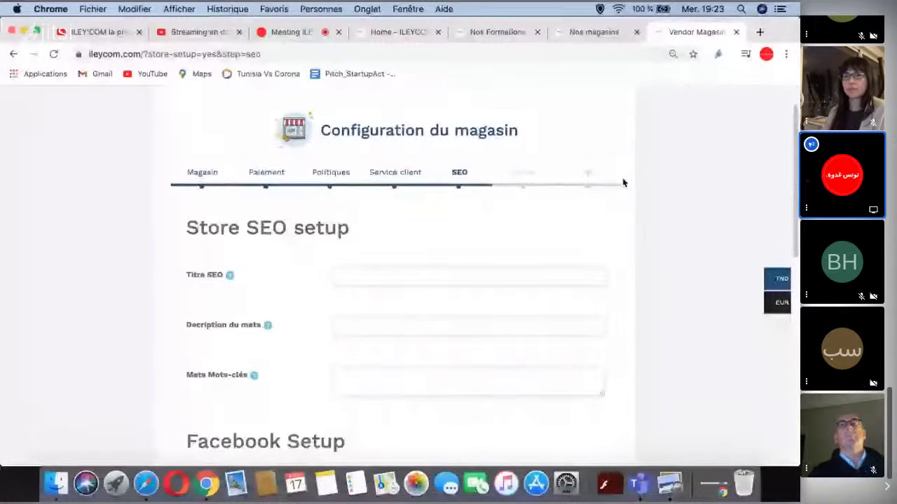
scroll(624, 176, down, 1)
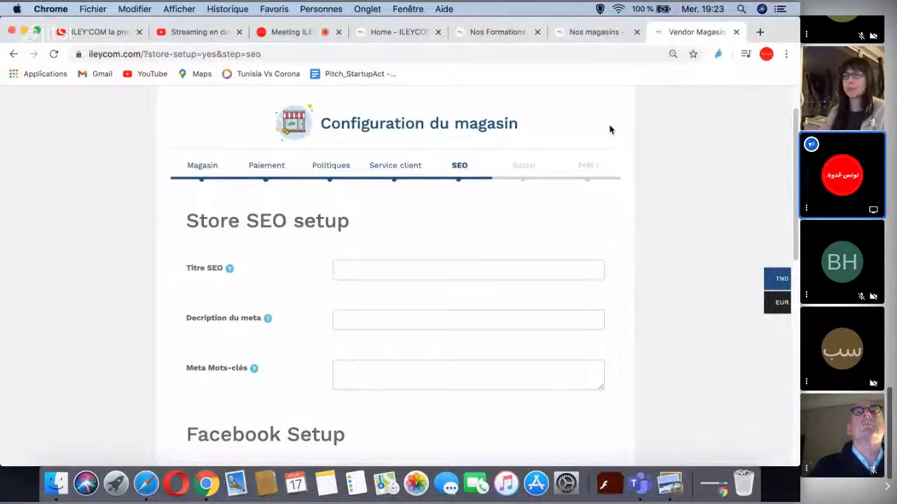
click(300, 33)
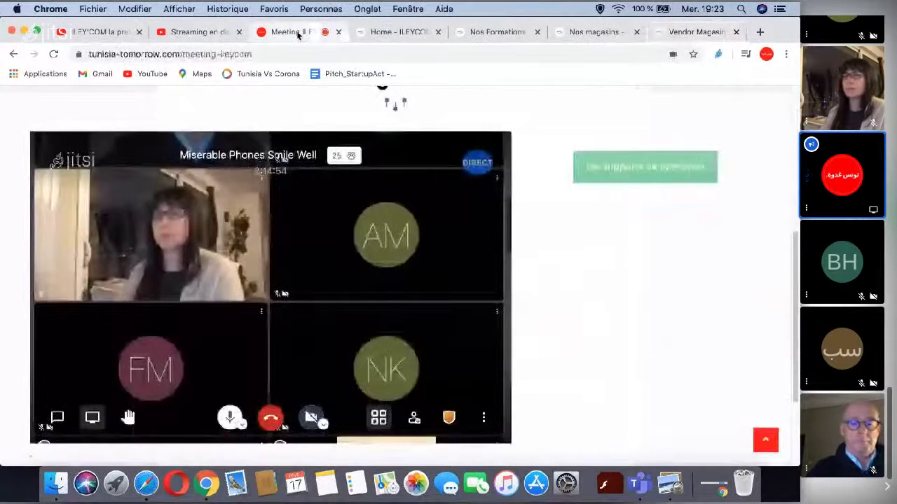
key(c)
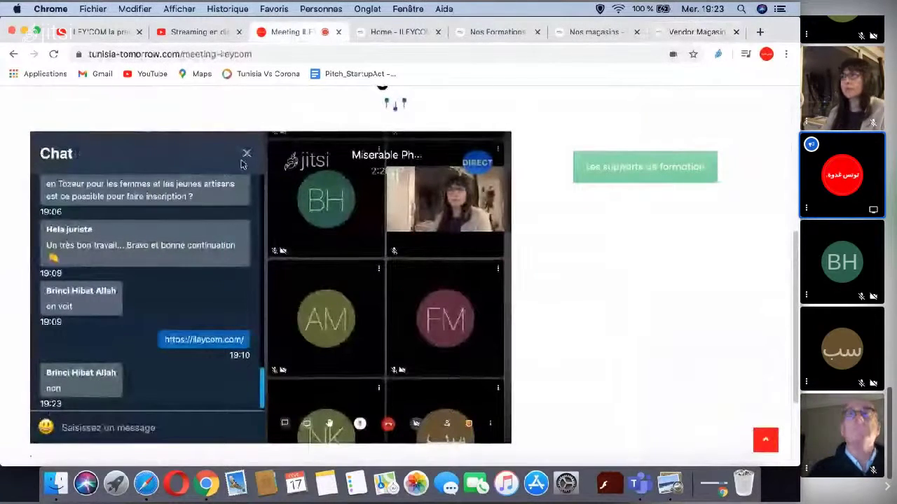
click(247, 153)
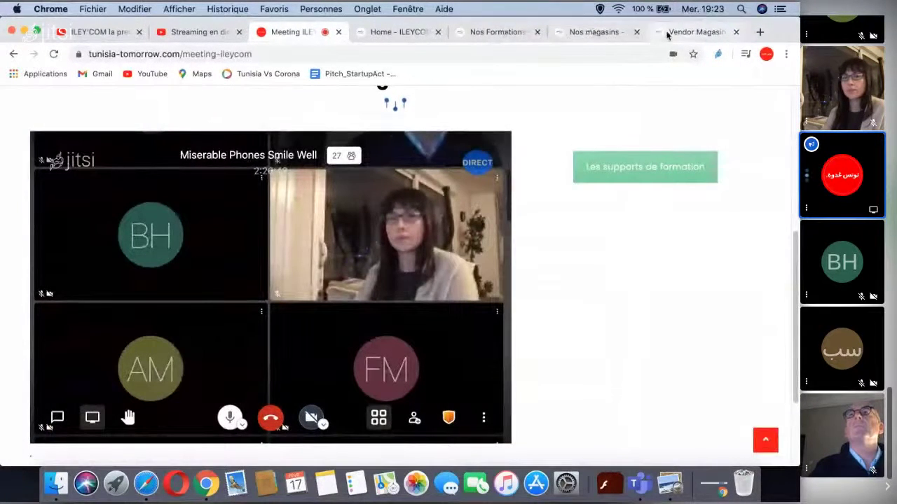
click(667, 33)
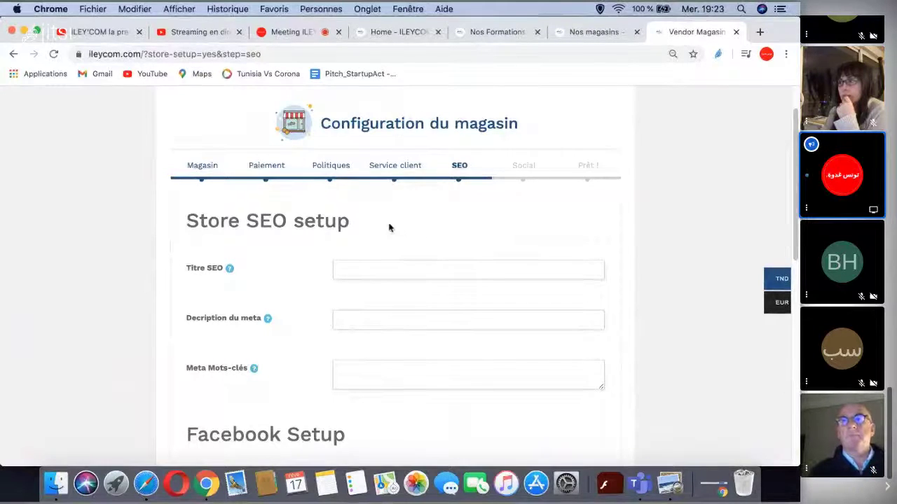
- Enter SEO title 'Chichia_test' and meta description 'boutique artisan'
scroll(410, 215, down, 1)
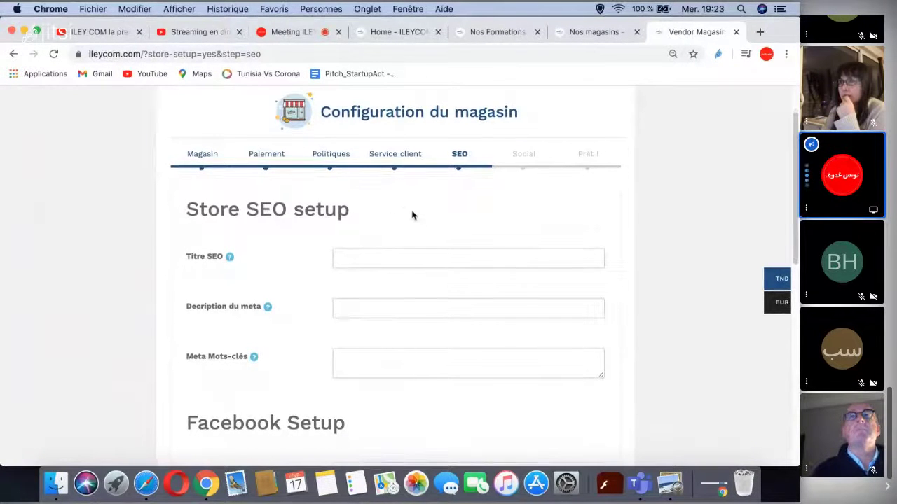
click(353, 258)
text(Chichia_)
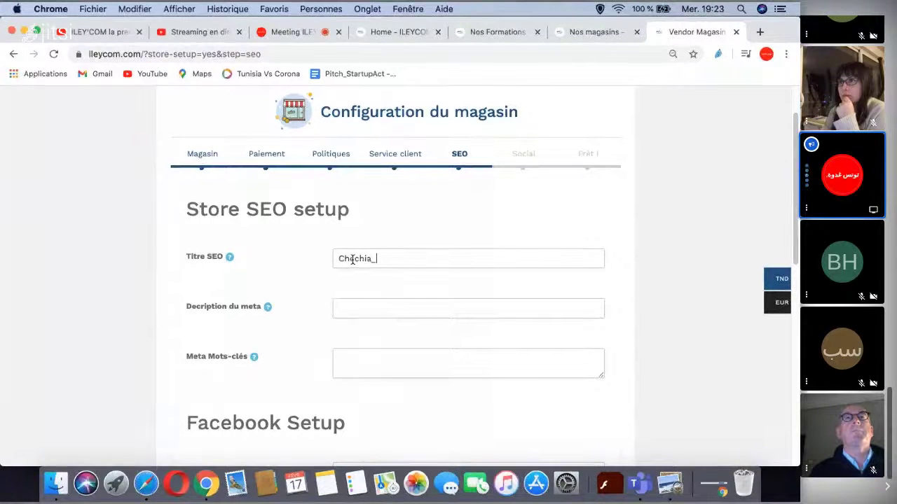
text(test)
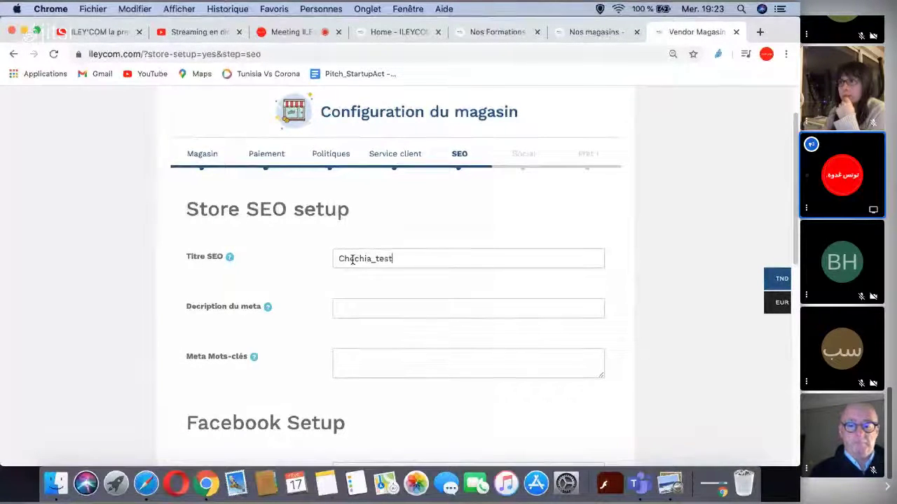
scroll(484, 228, down, 1)
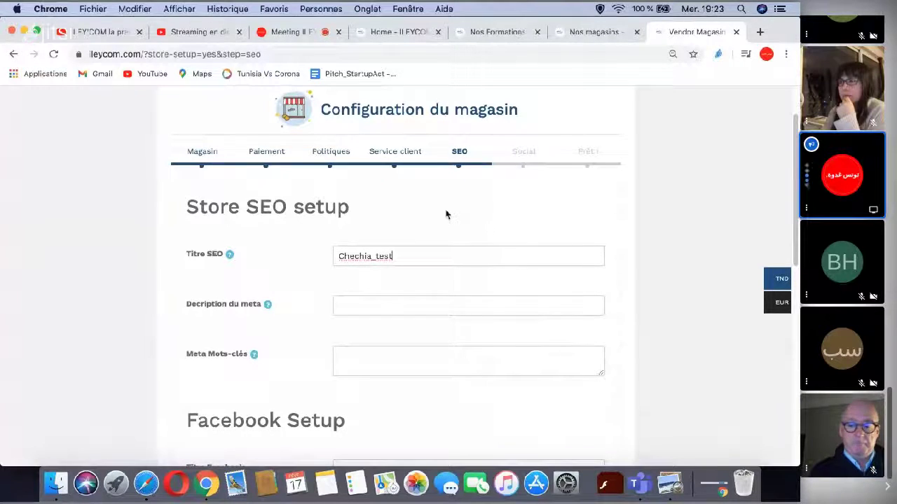
scroll(425, 211, down, 1)
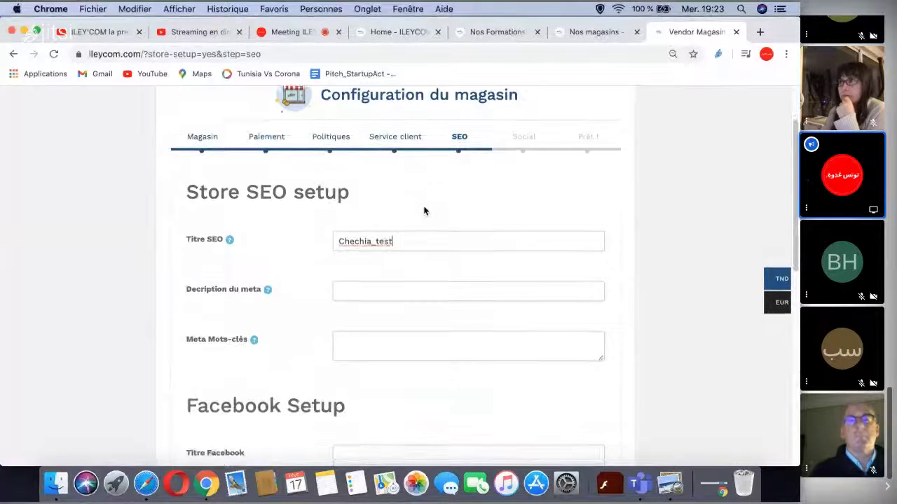
click(390, 293)
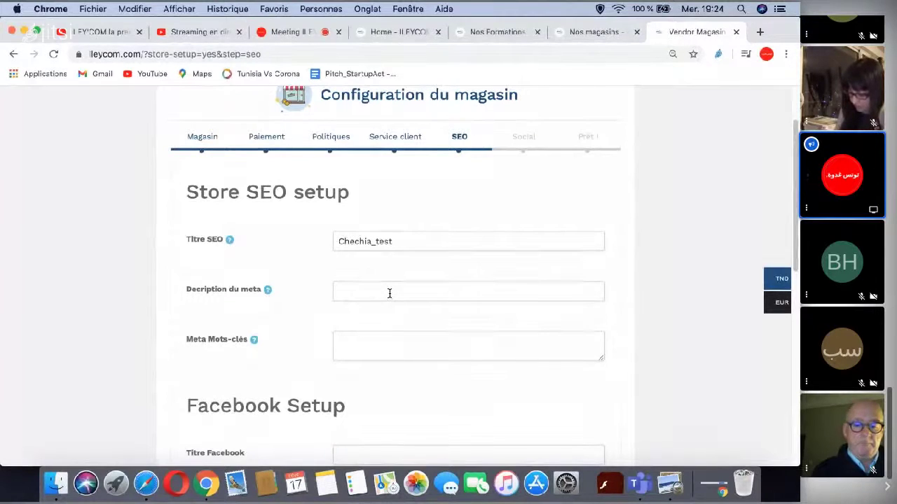
text(bout)
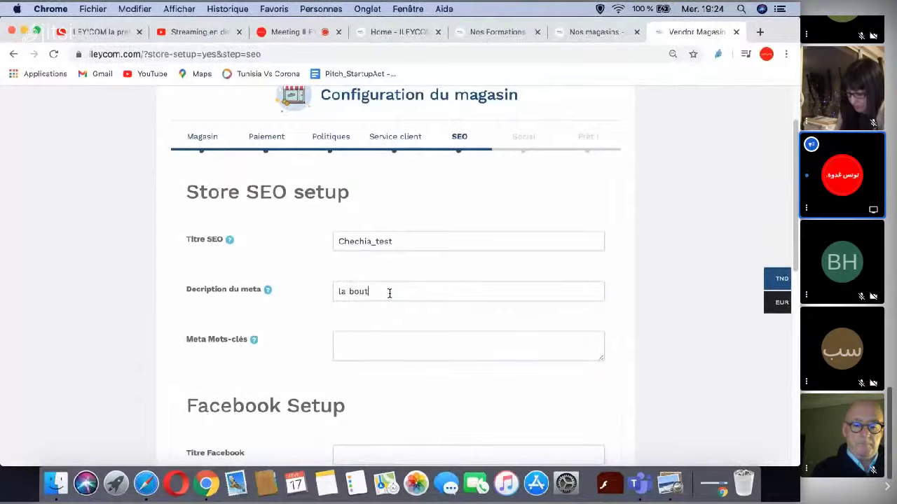
text(ique )
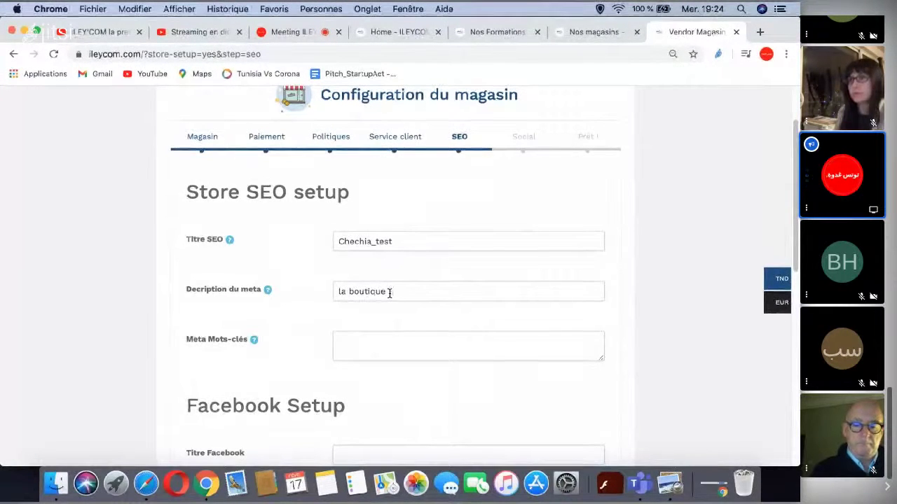
text(artisanale)
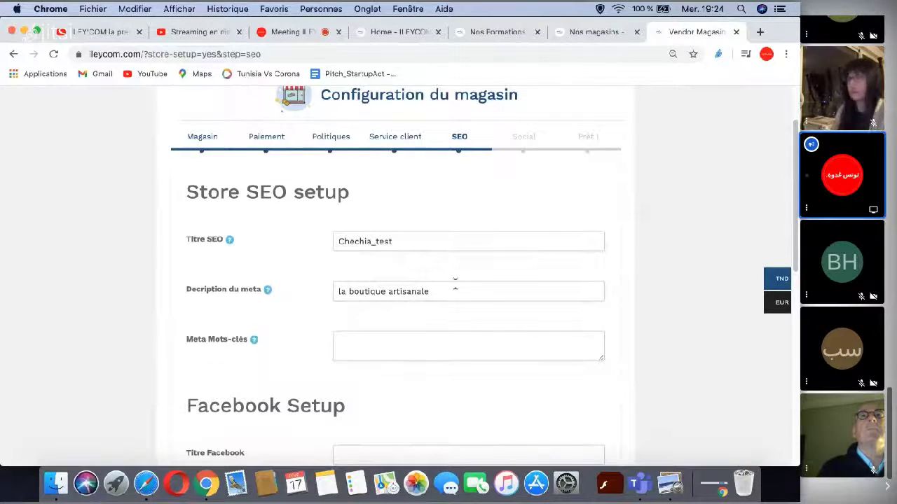
- Leave the meta keywords empty and submit the SEO step
scroll(498, 277, down, 1)
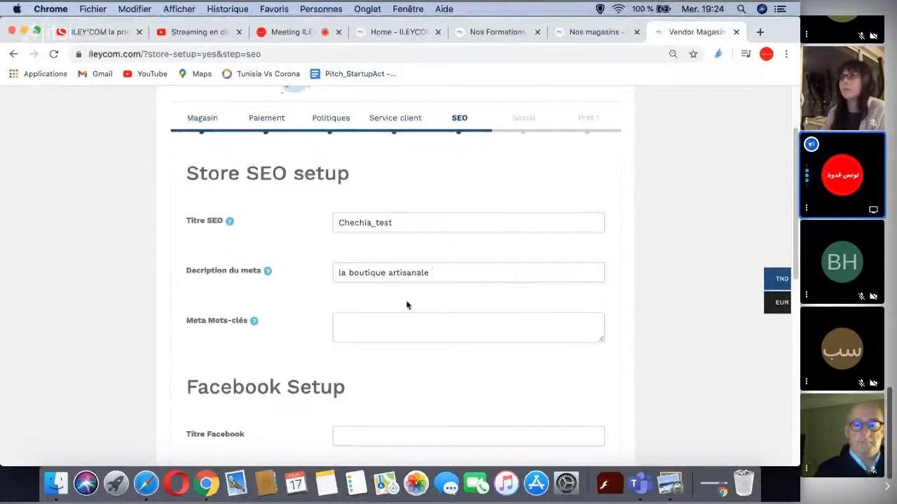
scroll(406, 304, down, 1)
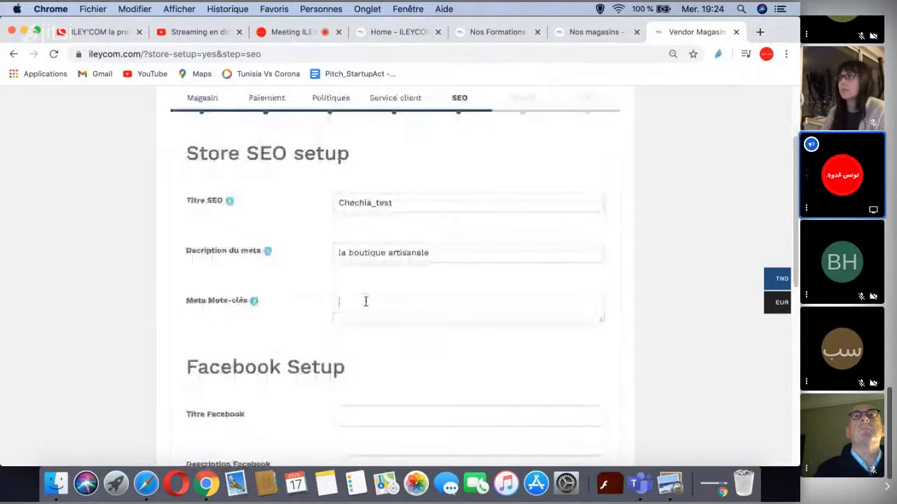
key(Tab)
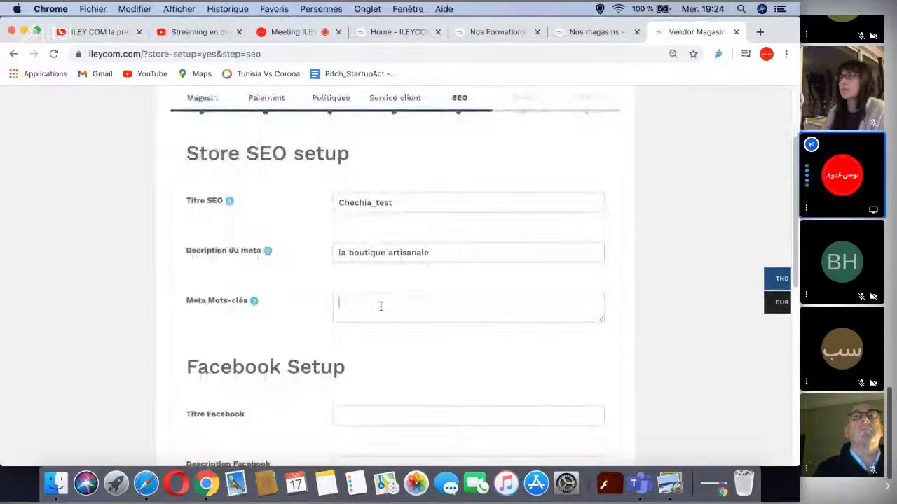
click(538, 294)
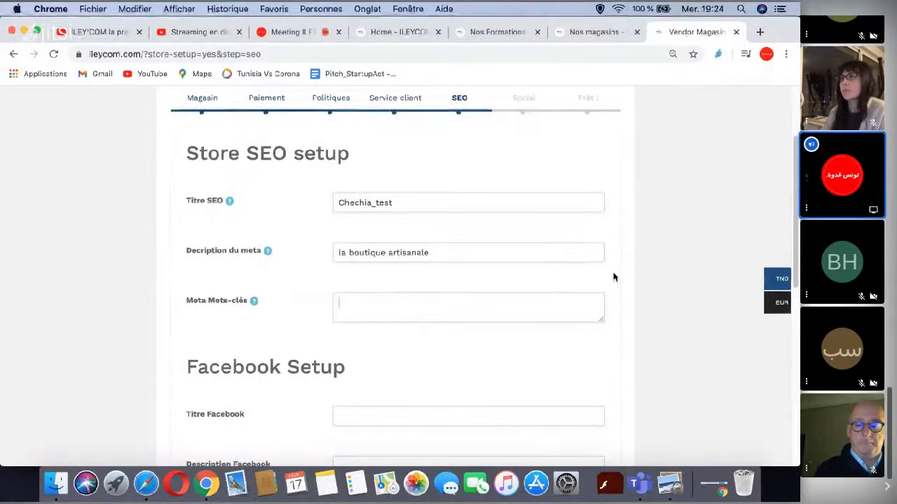
scroll(613, 278, down, 5)
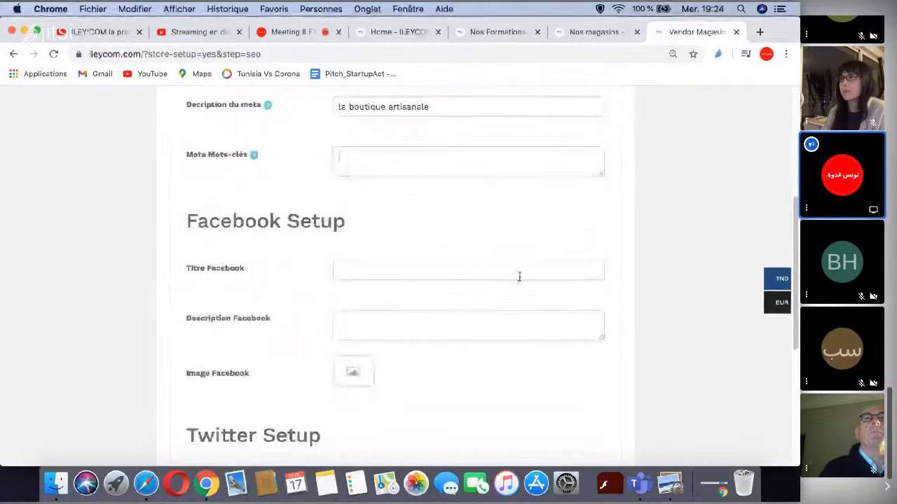
scroll(610, 247, down, 5)
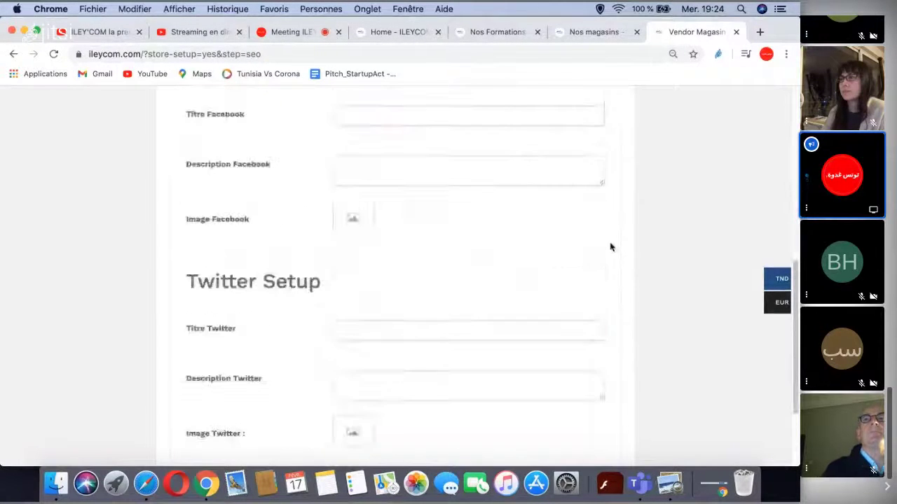
scroll(561, 274, down, 3)
click(338, 373)
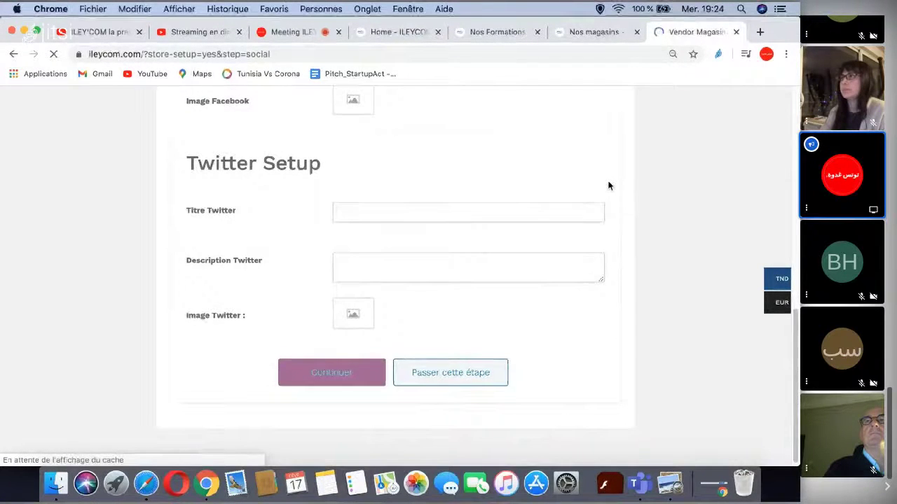
- Leave all social network link fields empty on the Store Social setup step
scroll(630, 191, down, 4)
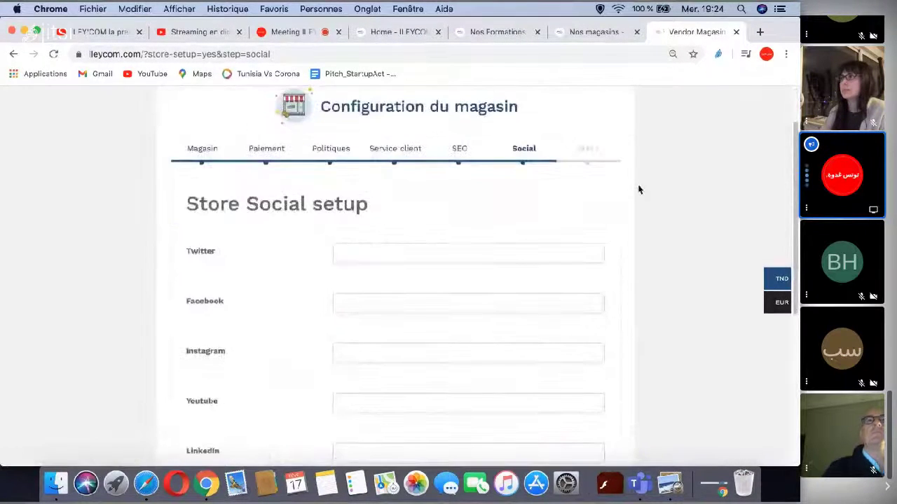
scroll(617, 197, down, 1)
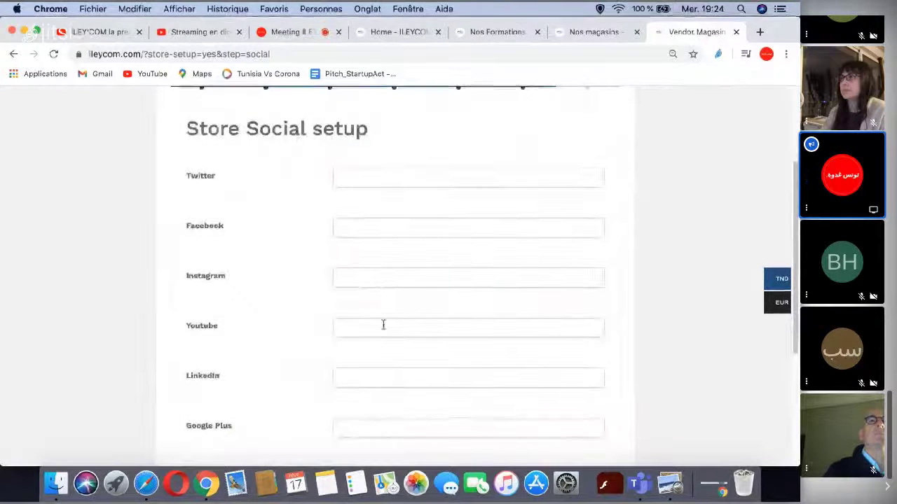
scroll(613, 256, down, 7)
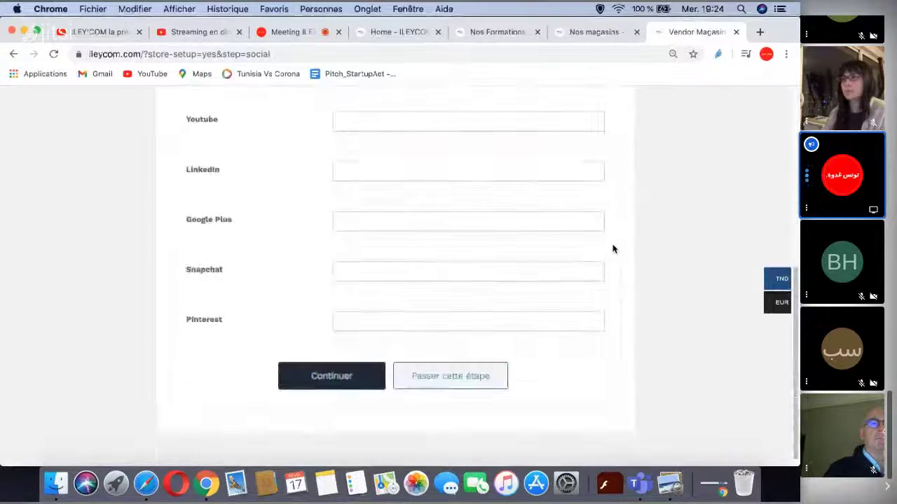
scroll(613, 248, up, 3)
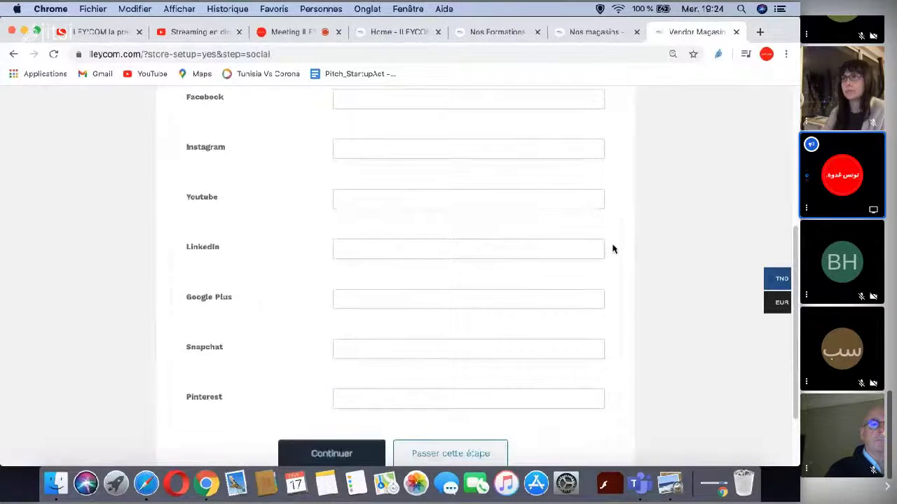
scroll(612, 248, down, 1)
scroll(613, 249, down, 1)
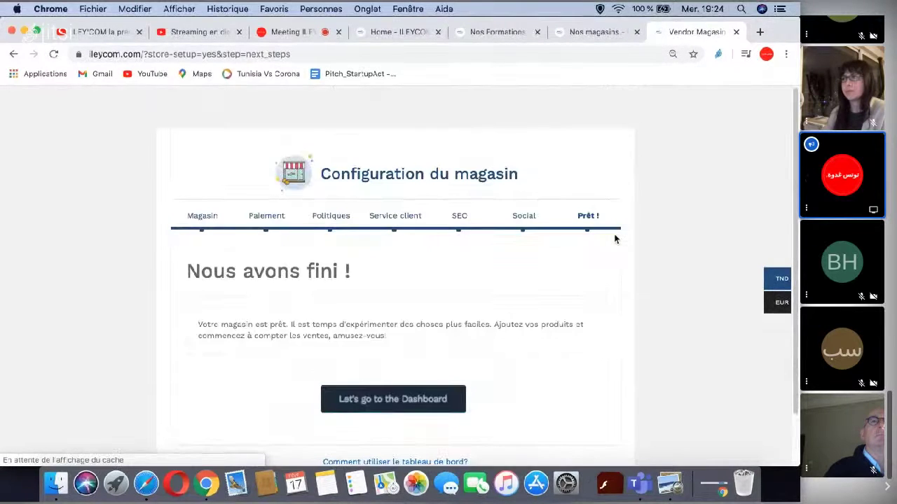
scroll(617, 239, down, 2)
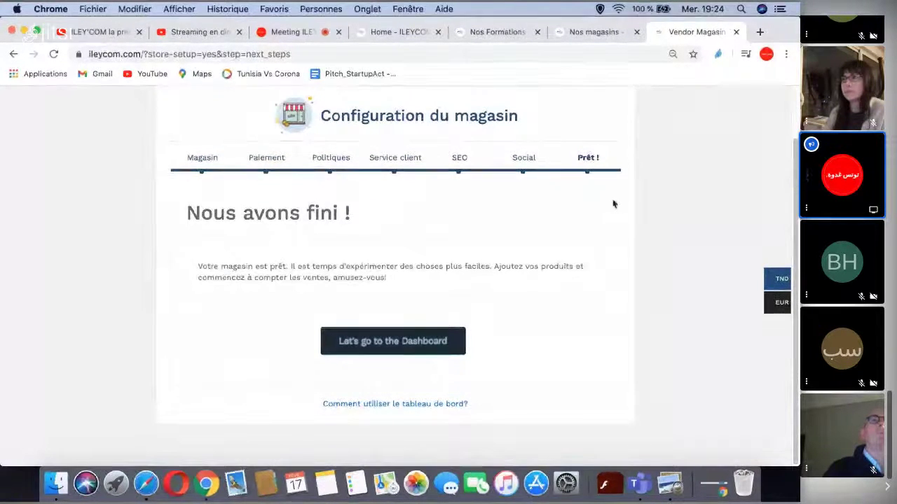
scroll(417, 304, up, 1)
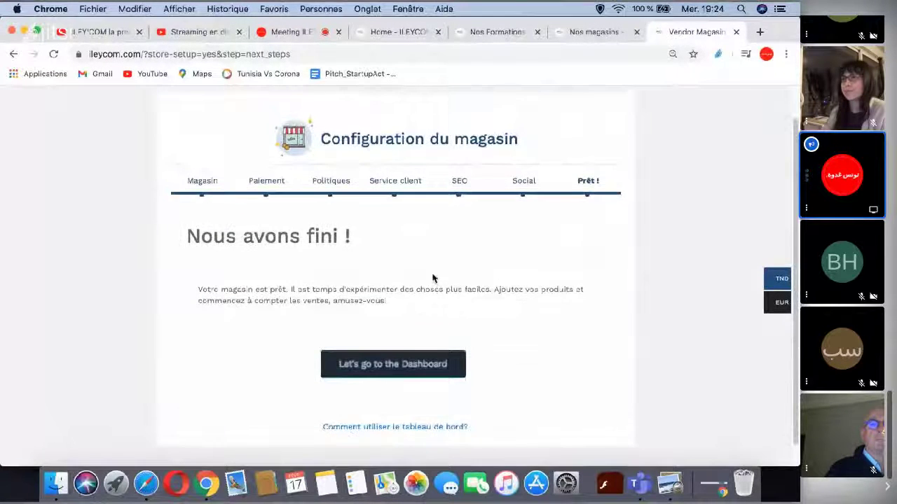
scroll(424, 322, up, 1)
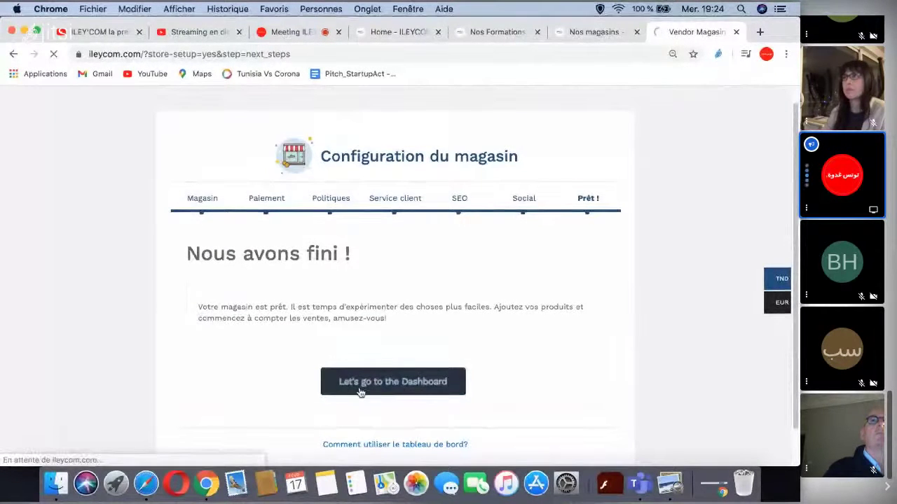
- Go to the Store Manager dashboard and open the add-product form under Produits
click(398, 386)
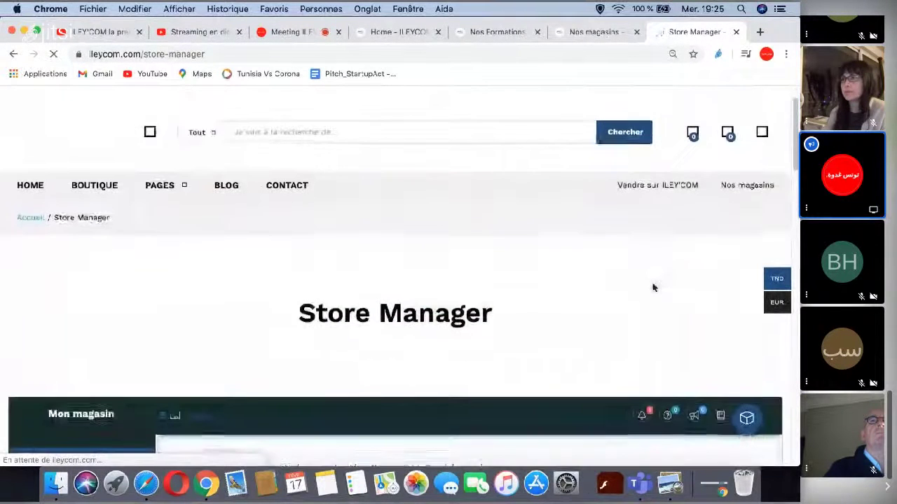
scroll(643, 247, down, 5)
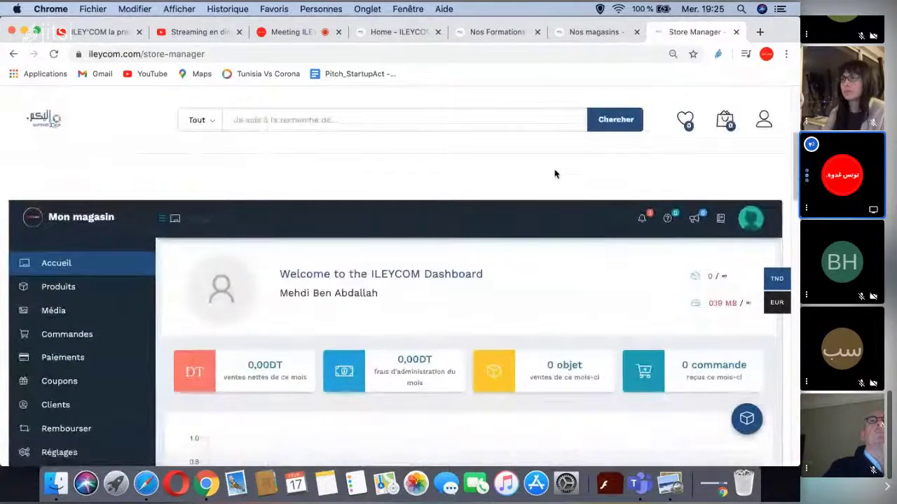
scroll(468, 237, down, 2)
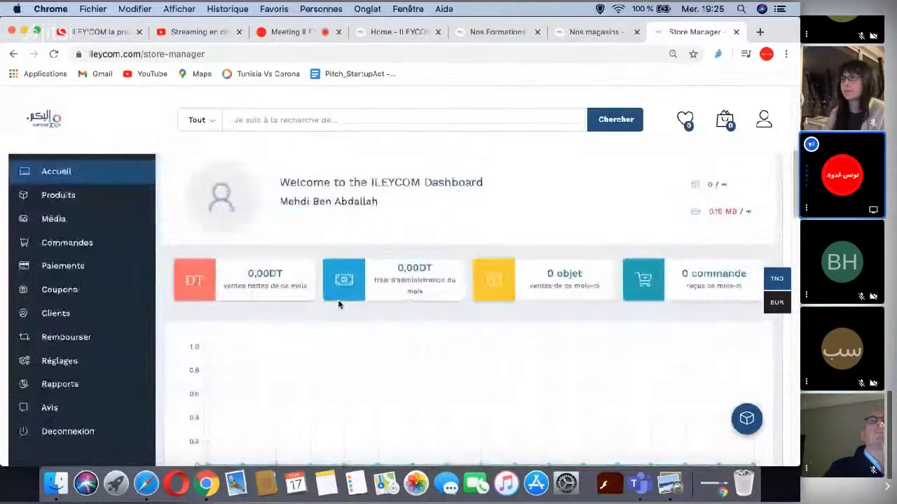
scroll(177, 296, up, 2)
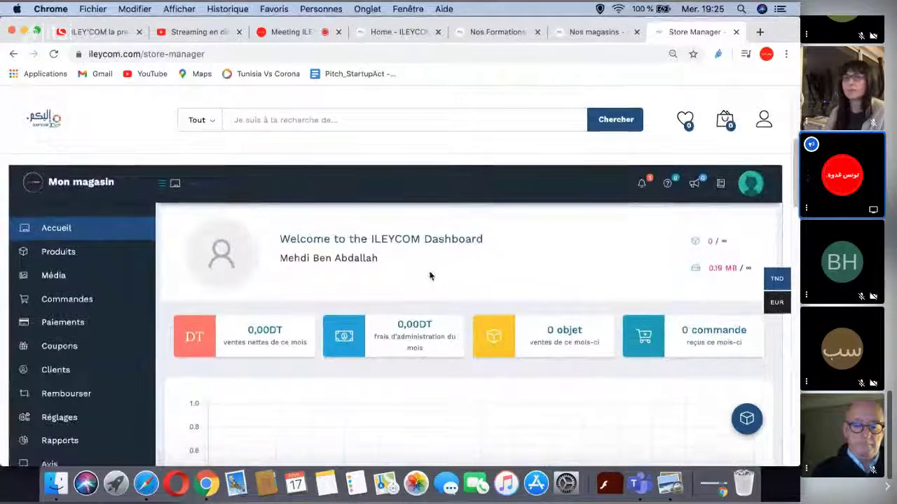
scroll(100, 236, down, 1)
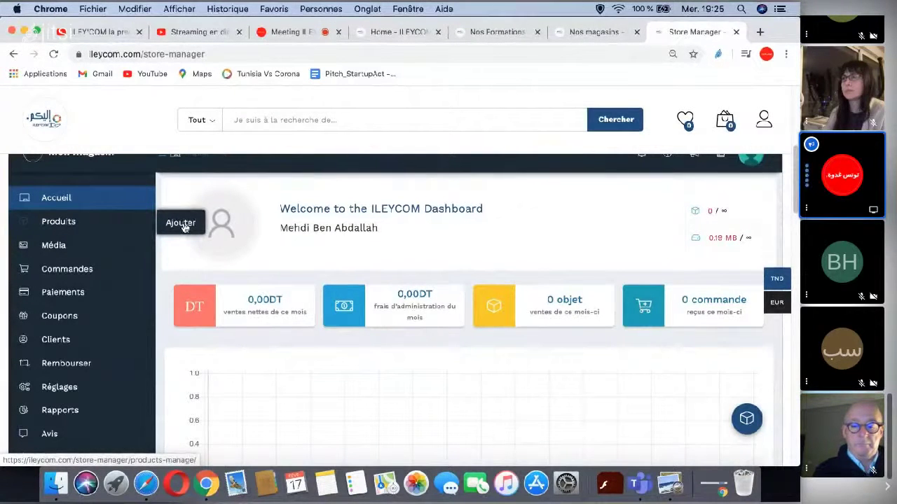
click(183, 226)
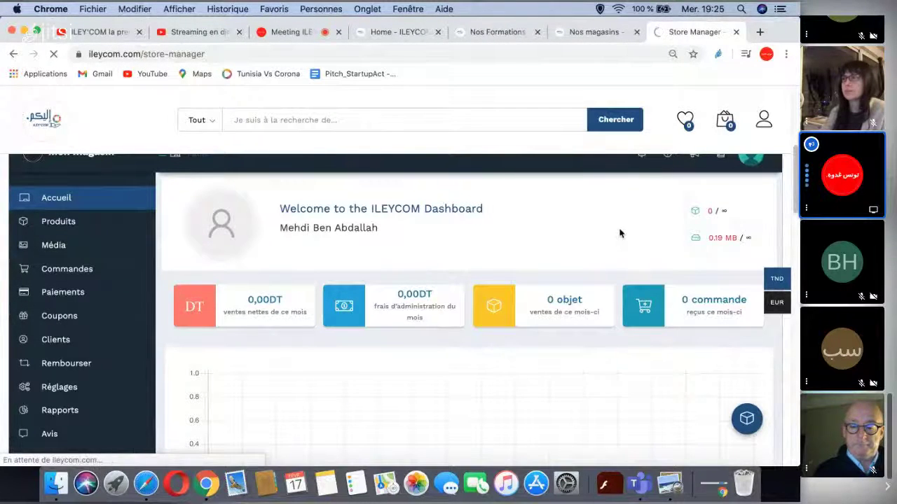
- Title the product 'Veste multi couleur' using the suggestion
scroll(619, 233, down, 3)
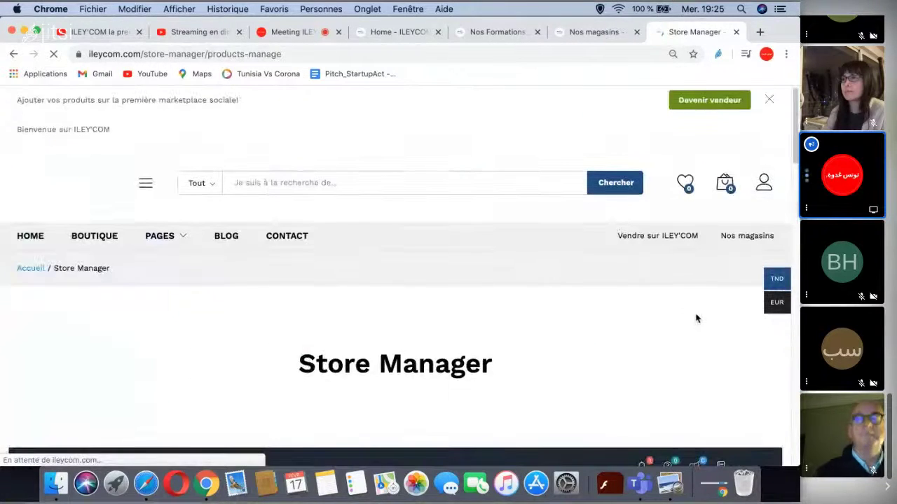
scroll(696, 316, down, 5)
scroll(644, 308, down, 5)
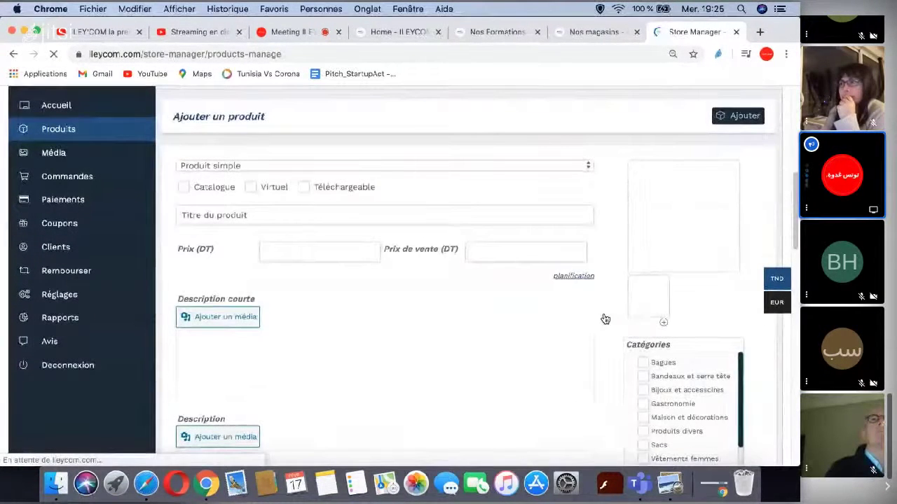
scroll(602, 318, down, 1)
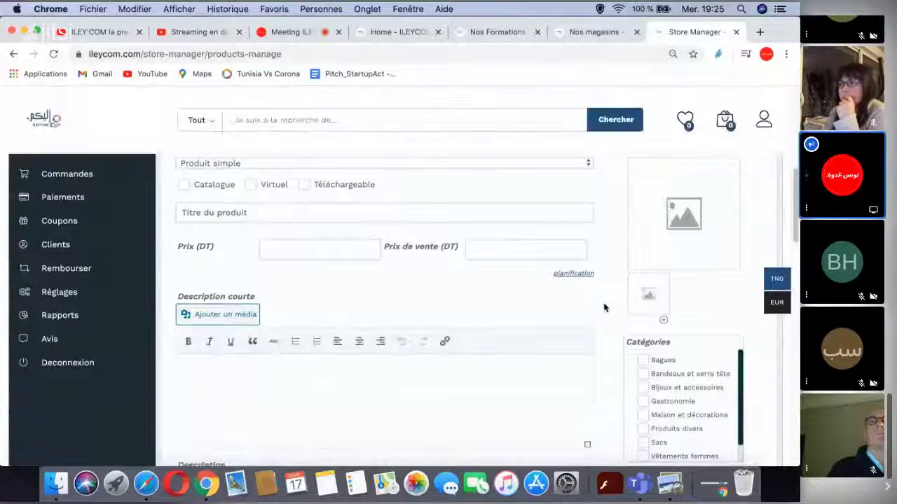
scroll(604, 307, up, 1)
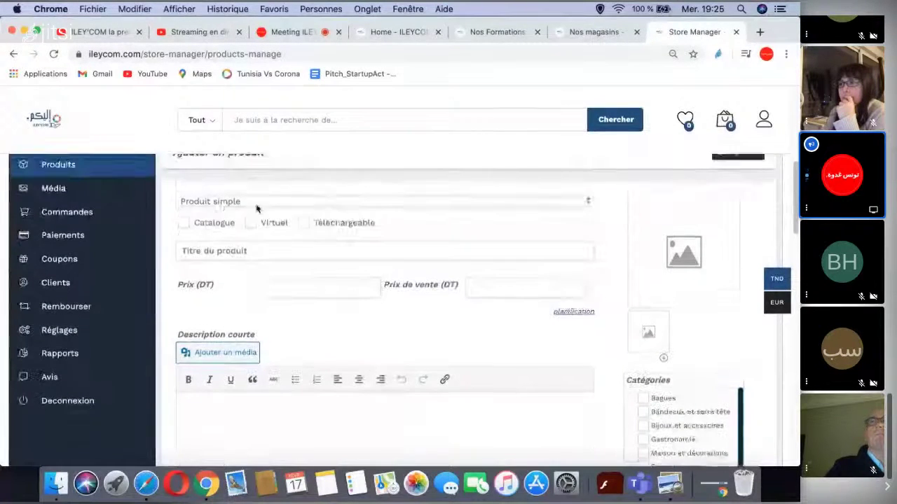
click(249, 251)
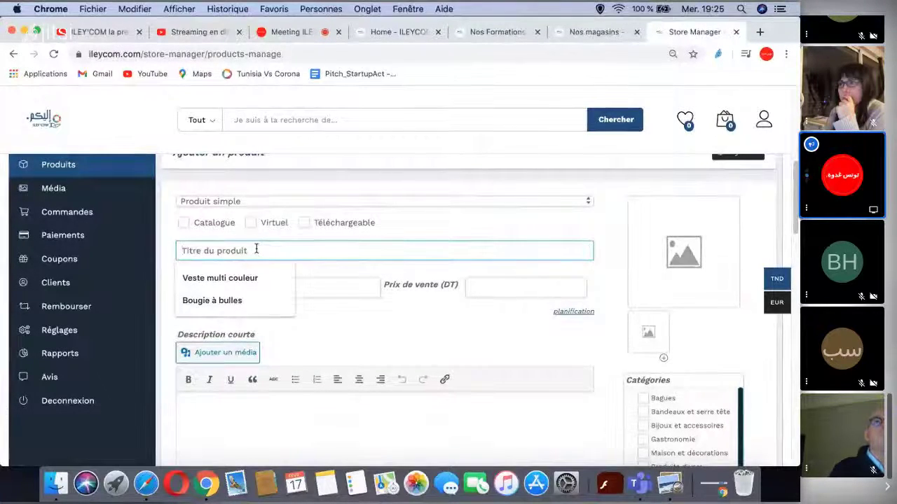
click(242, 278)
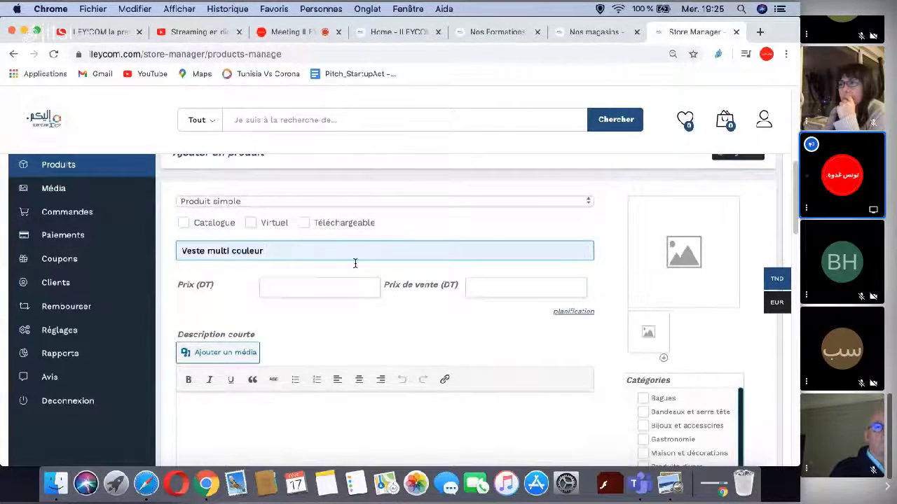
- Set the price to 50 DT and bring up the main image chooser
click(306, 284)
text(50)
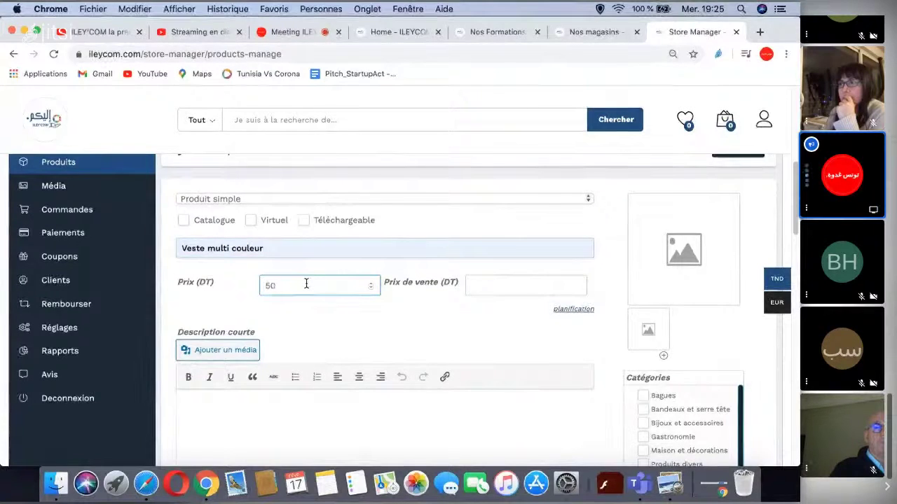
click(674, 259)
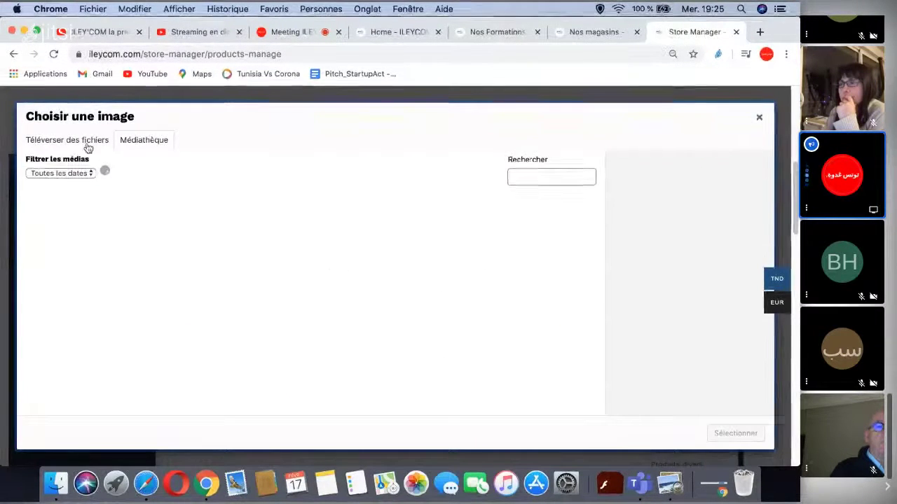
- Start a file upload and look through photos in the downloads folder
click(84, 142)
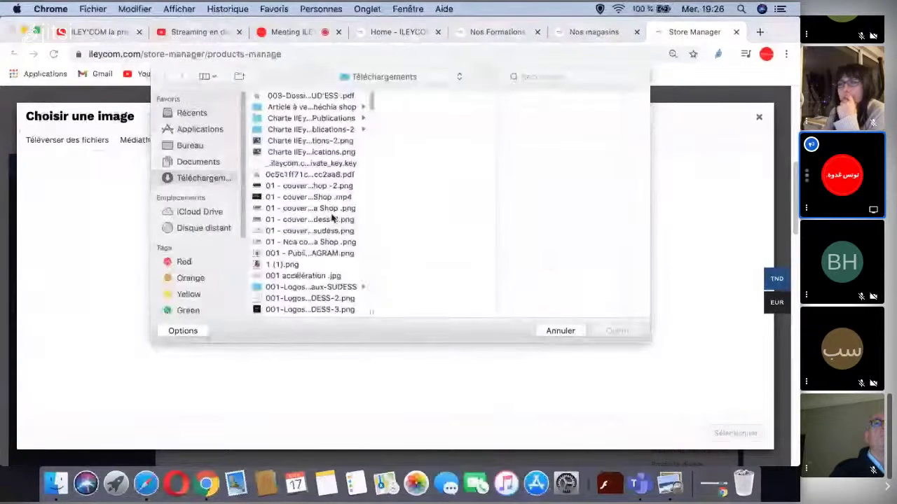
scroll(330, 217, down, 2)
scroll(314, 219, down, 5)
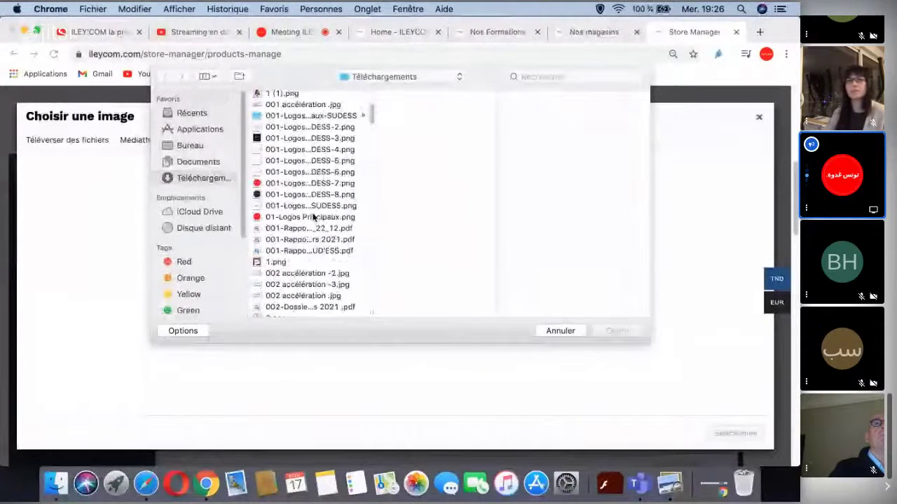
scroll(314, 218, down, 7)
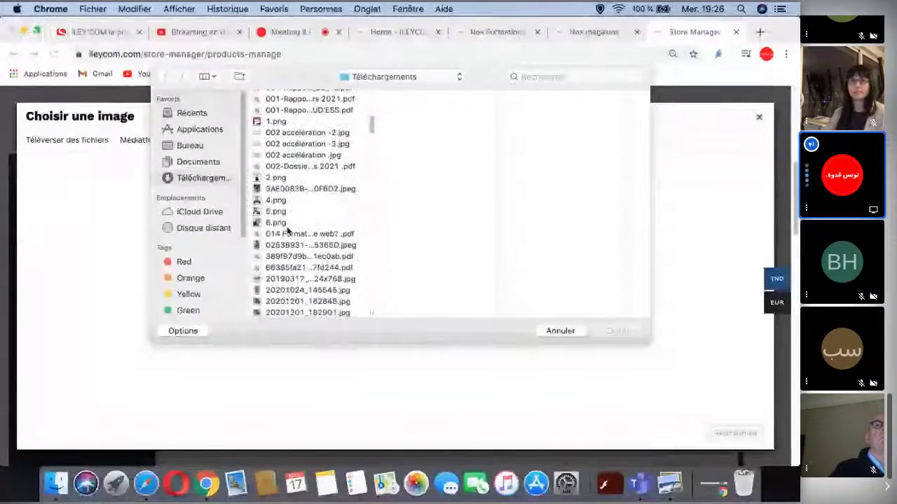
click(287, 288)
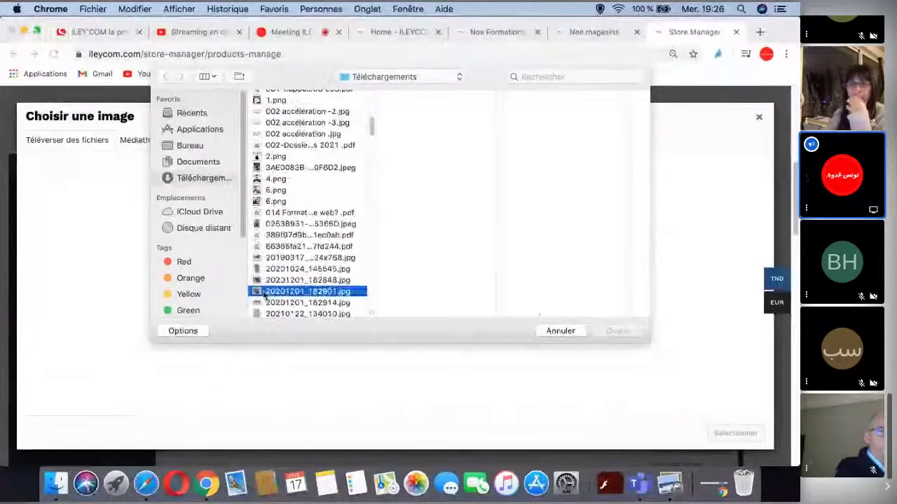
scroll(282, 275, down, 2)
click(275, 281)
scroll(295, 256, down, 4)
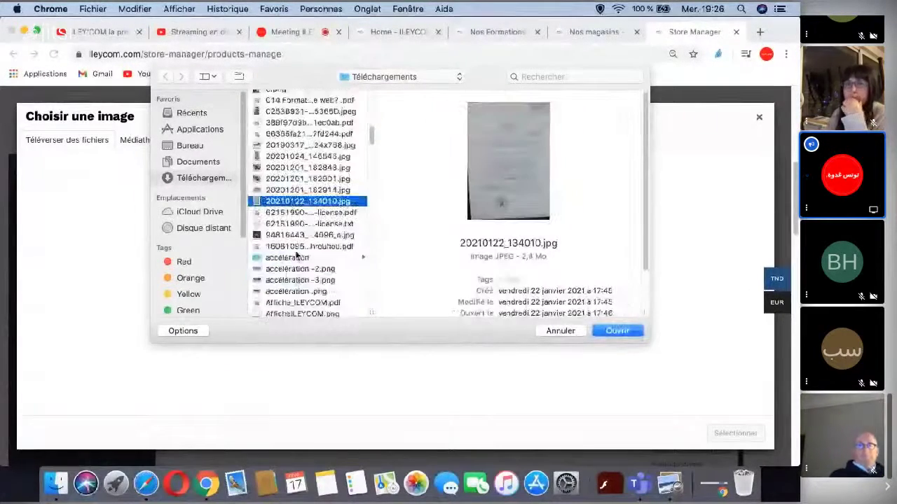
scroll(297, 256, down, 6)
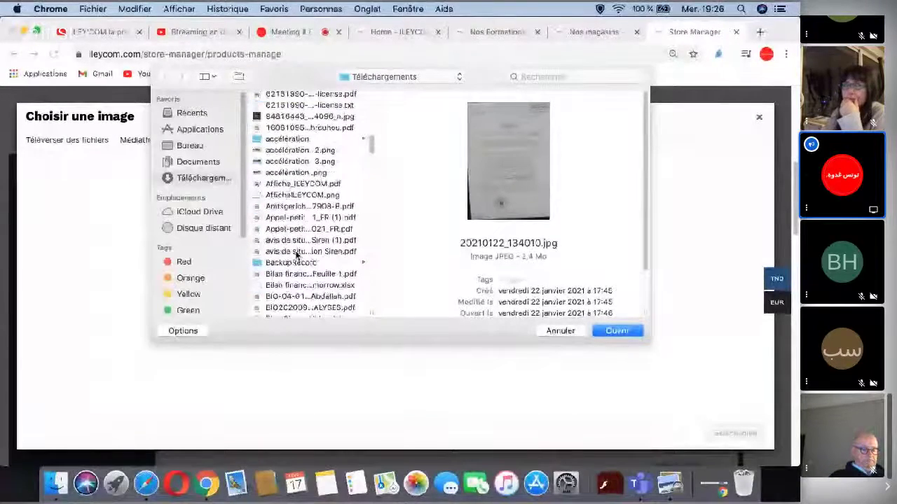
scroll(298, 255, up, 6)
- Upload the photo of the child on the bench from Bureau > chechia image
click(201, 148)
scroll(296, 173, down, 3)
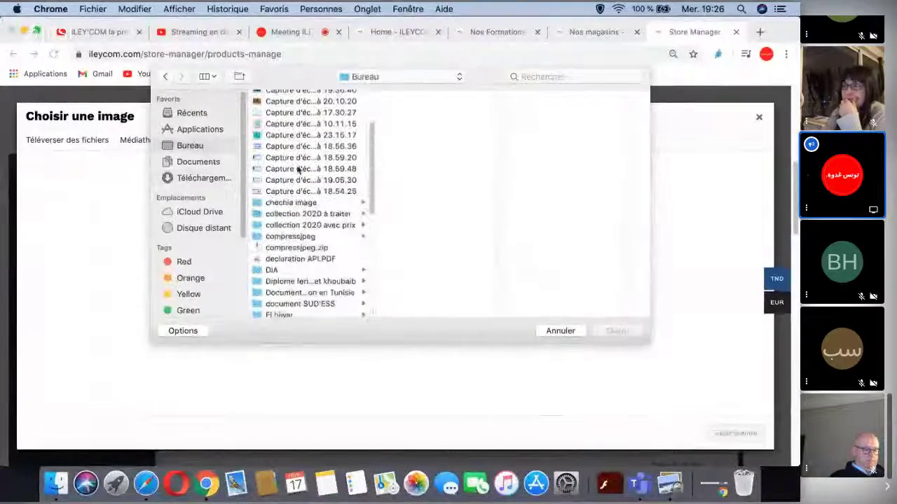
click(297, 225)
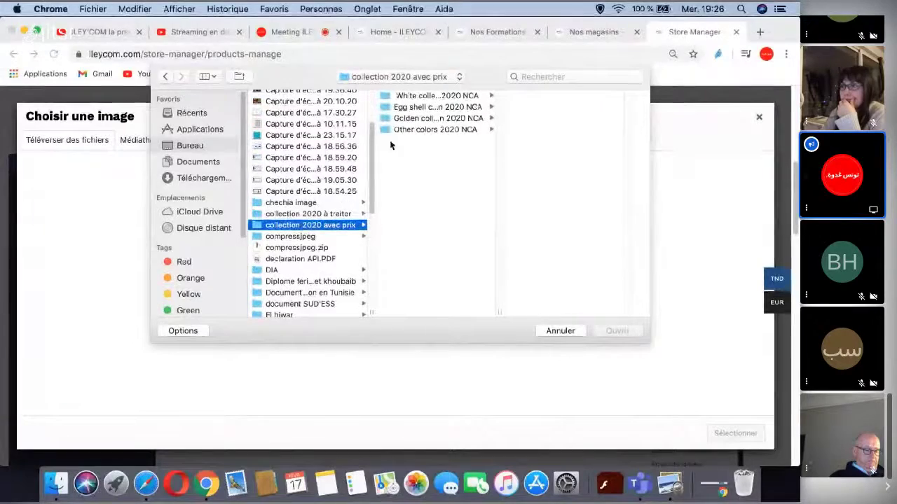
click(298, 214)
click(297, 203)
click(438, 164)
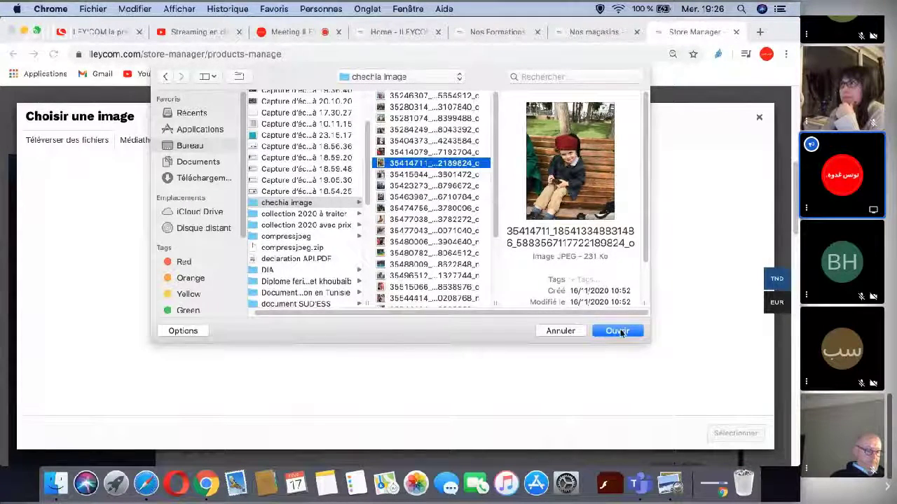
click(617, 330)
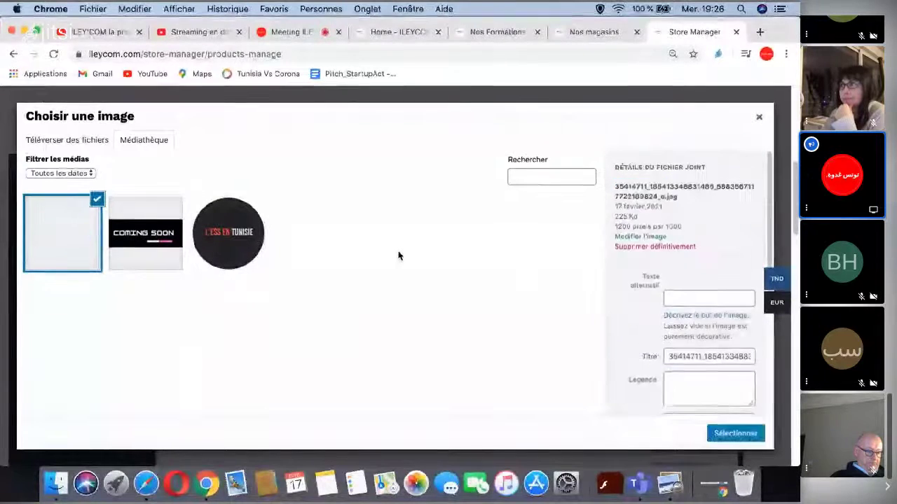
- Select the uploaded child-on-bench photo as the product's main image
click(724, 438)
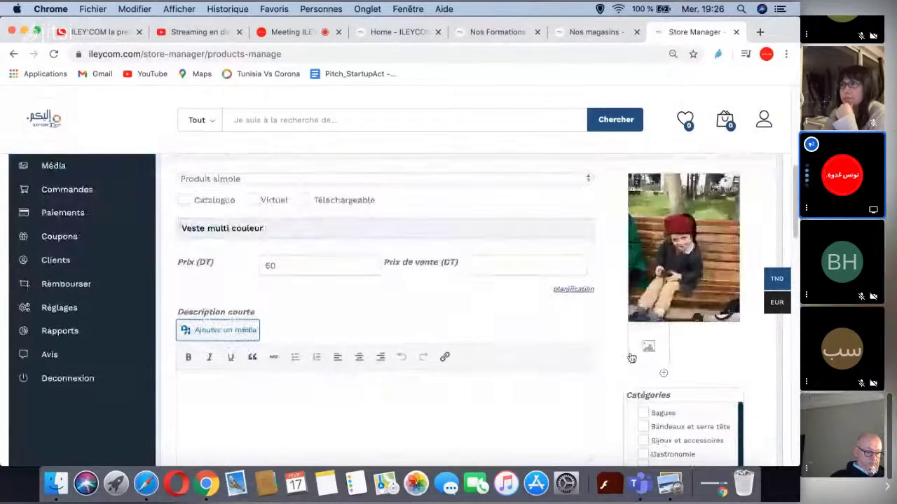
scroll(599, 329, down, 1)
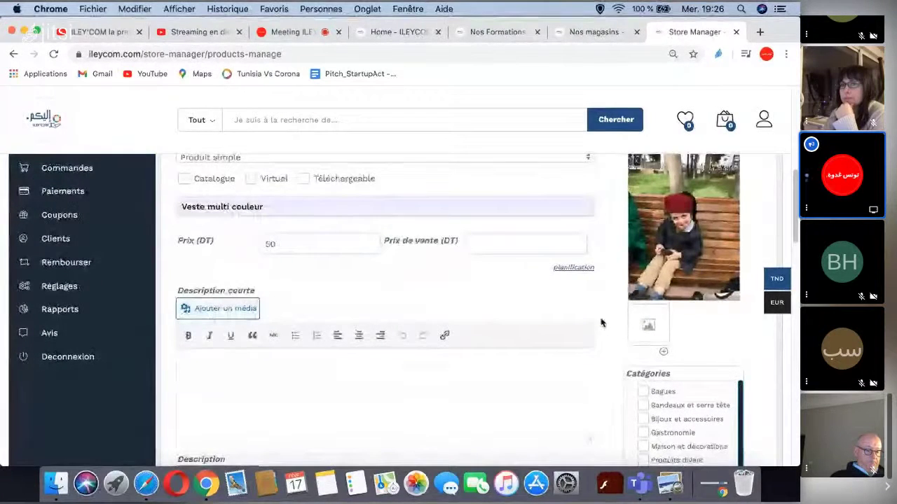
scroll(600, 319, down, 1)
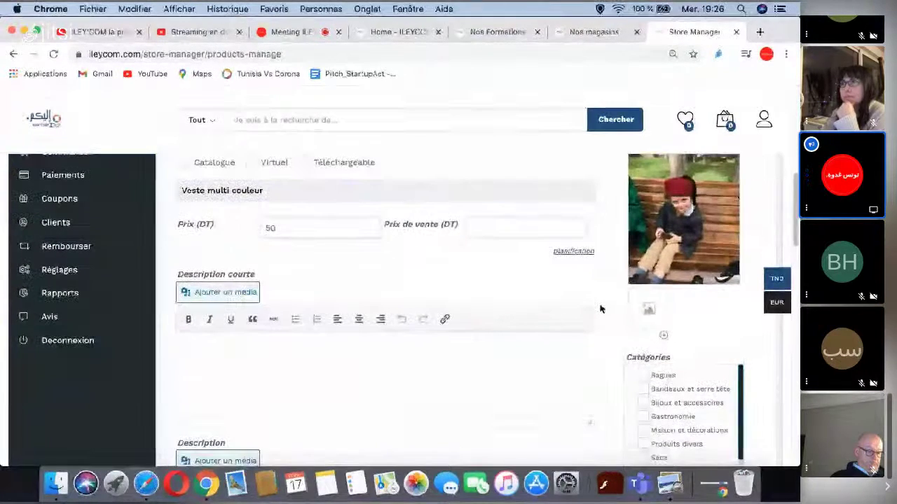
scroll(605, 305, down, 2)
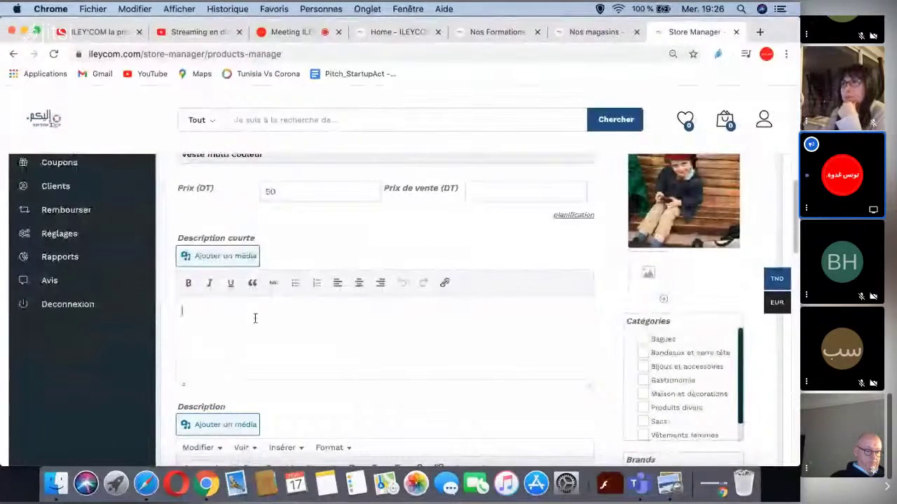
scroll(372, 269, up, 1)
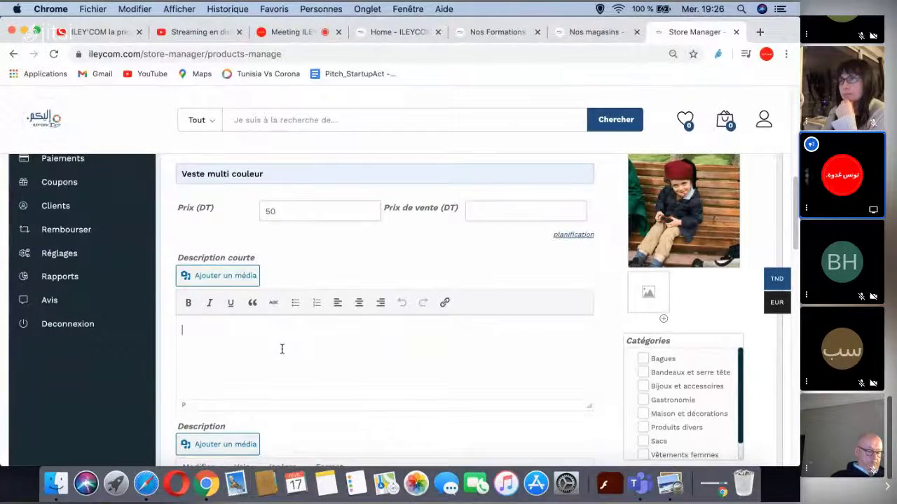
scroll(757, 334, down, 1)
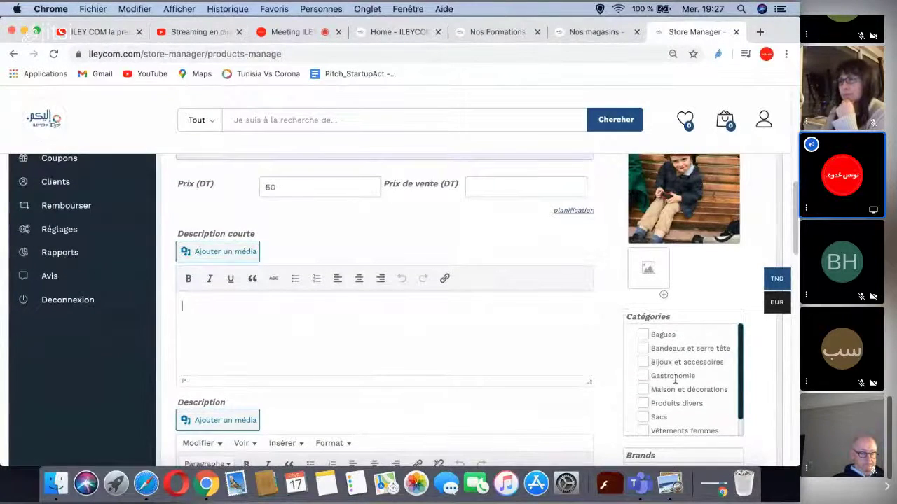
scroll(681, 375, down, 1)
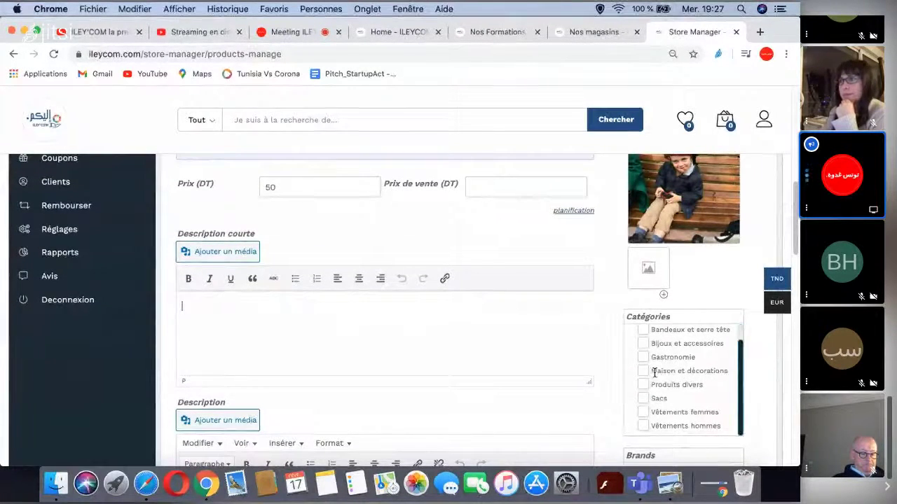
- Put the product in the Vêtements hommes and Vêtements femmes categories
click(644, 426)
click(643, 413)
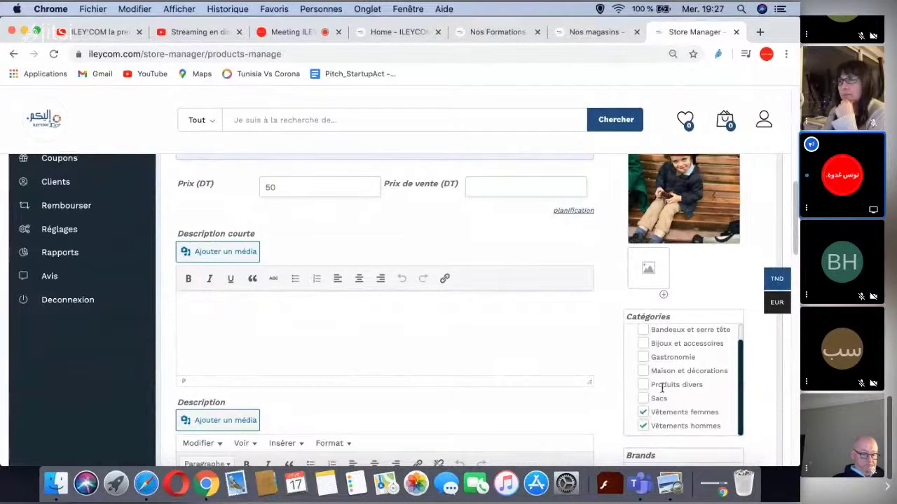
scroll(662, 387, up, 1)
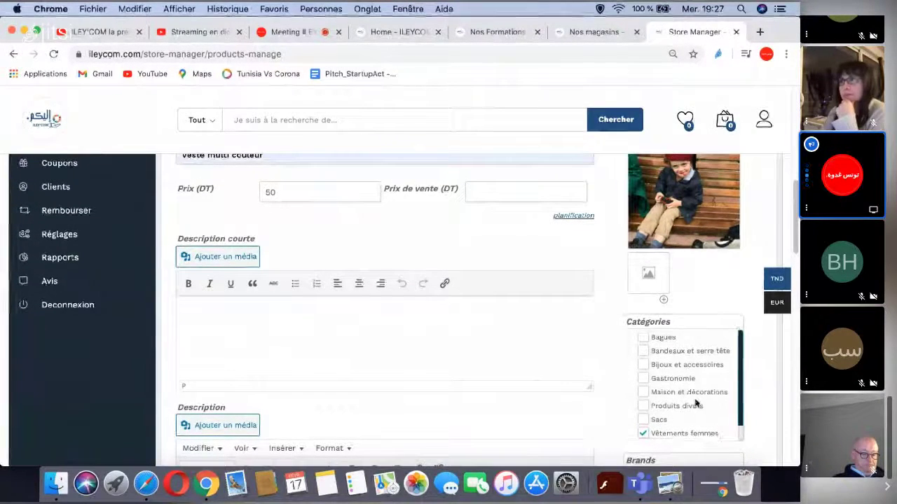
scroll(673, 386, down, 1)
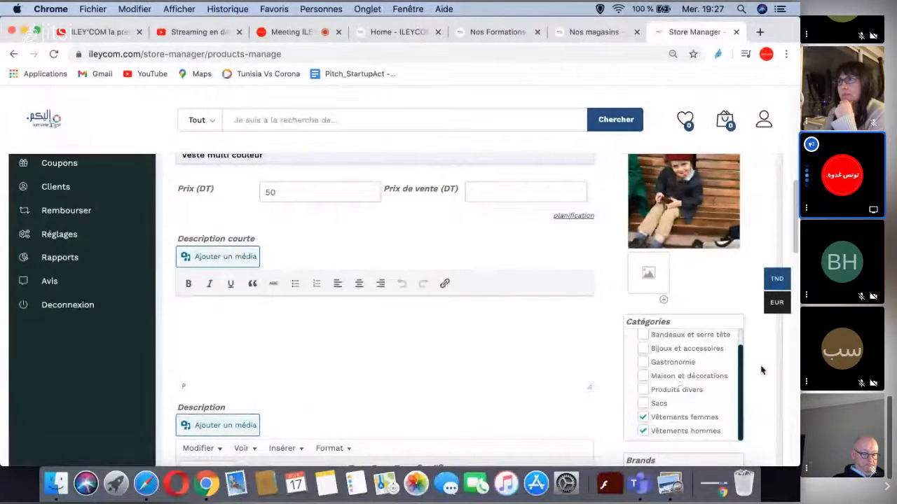
- Leave the description empty and reach the Inventaire panel with SKU and stock status
scroll(574, 330, down, 3)
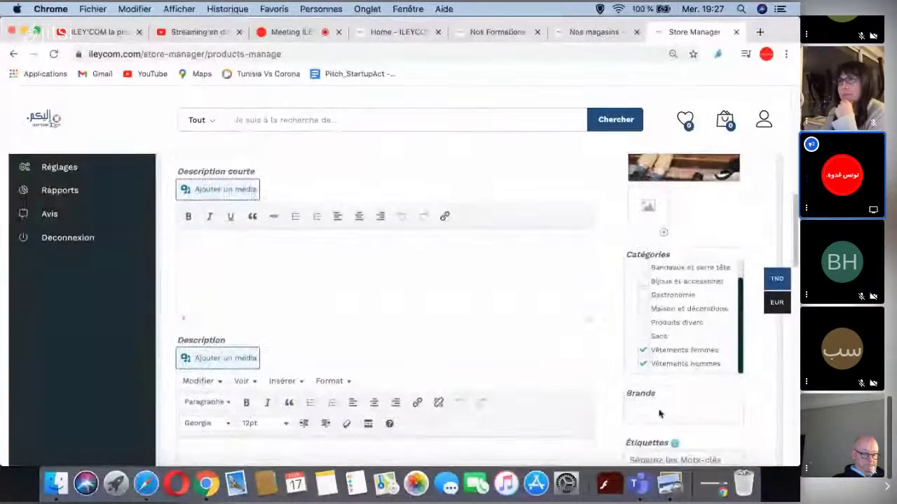
scroll(663, 420, down, 1)
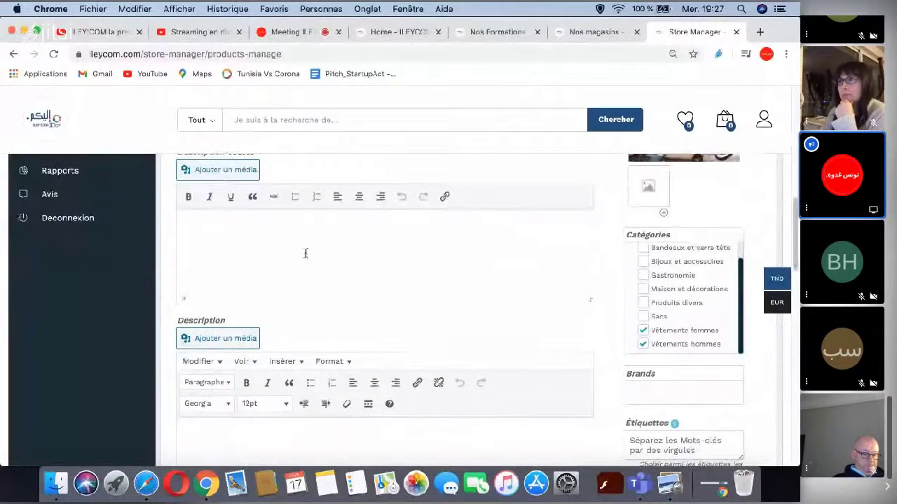
scroll(362, 268, down, 4)
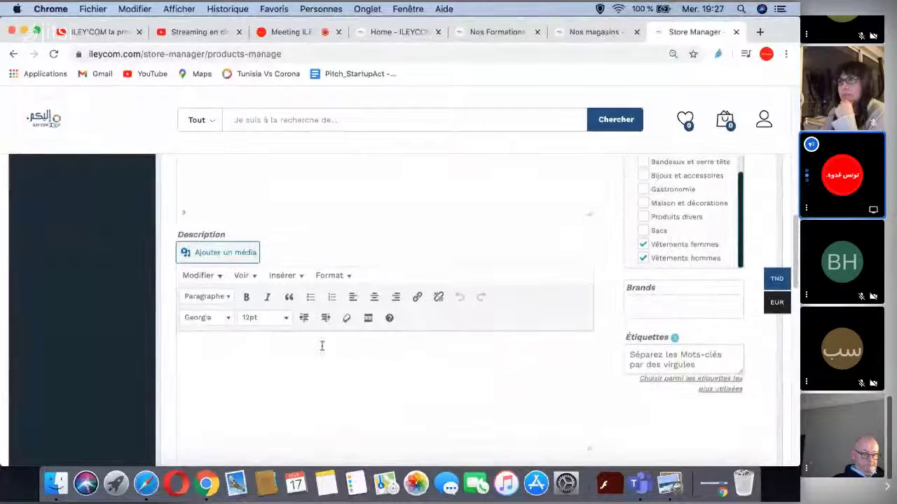
scroll(308, 345, down, 1)
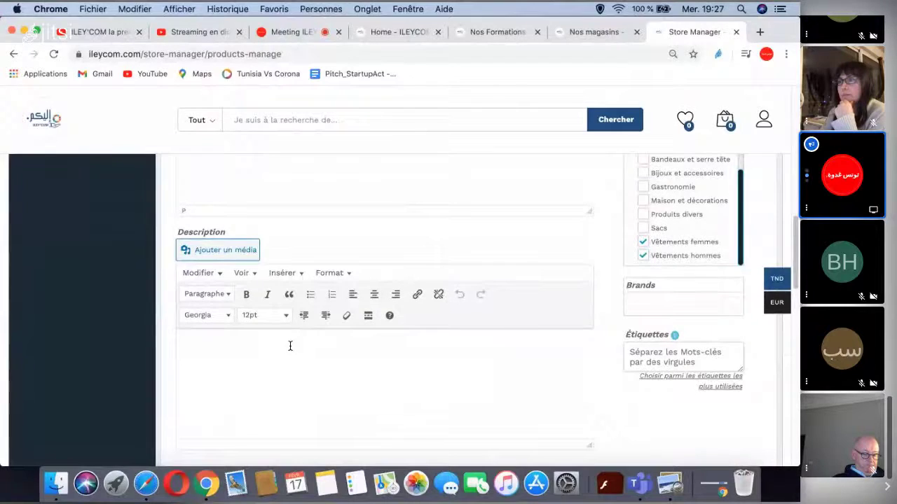
click(291, 347)
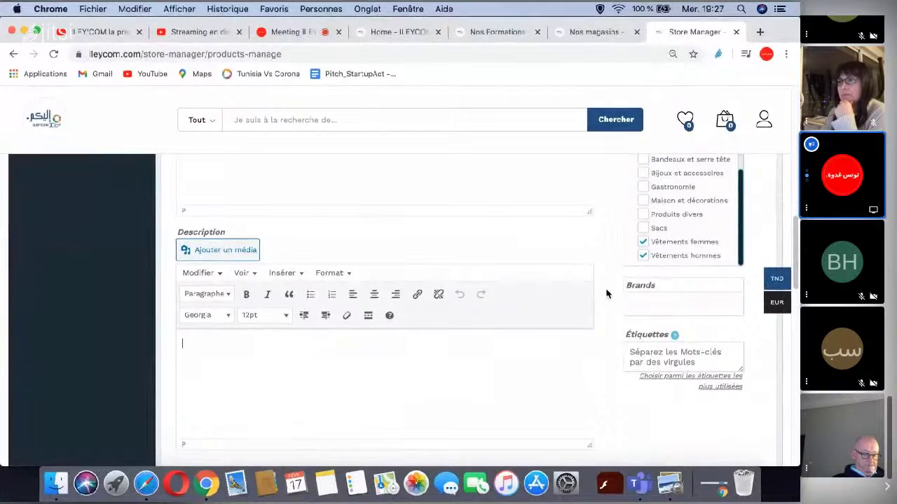
scroll(386, 307, down, 5)
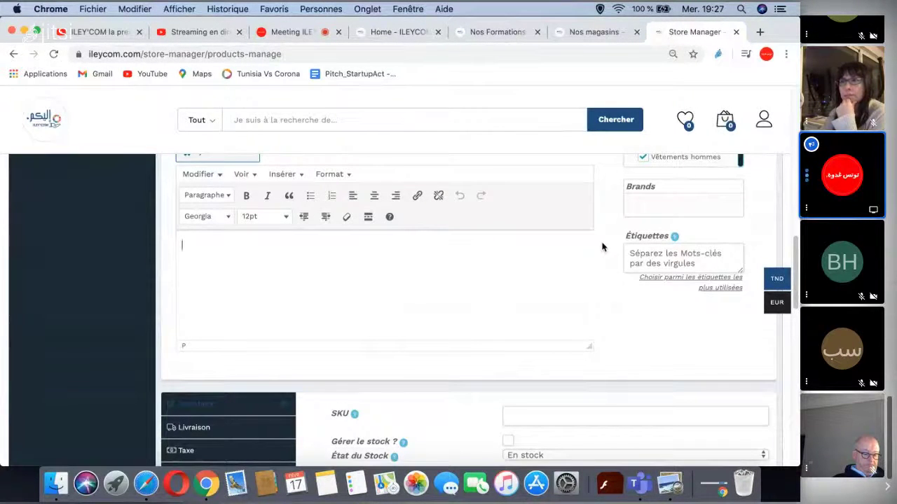
scroll(601, 246, down, 2)
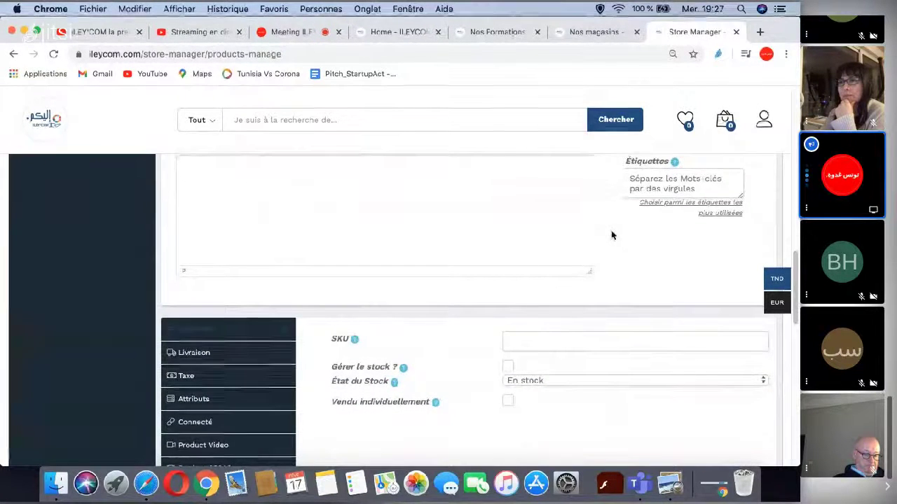
scroll(610, 237, up, 1)
scroll(610, 237, down, 2)
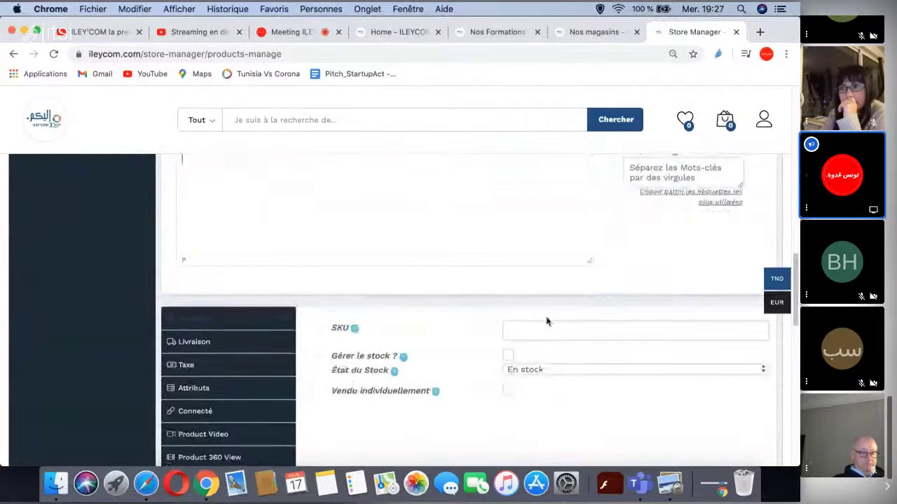
- Enter 'Ves_Mc_001' in the SKU field of the jacket's Inventaire tab
click(522, 331)
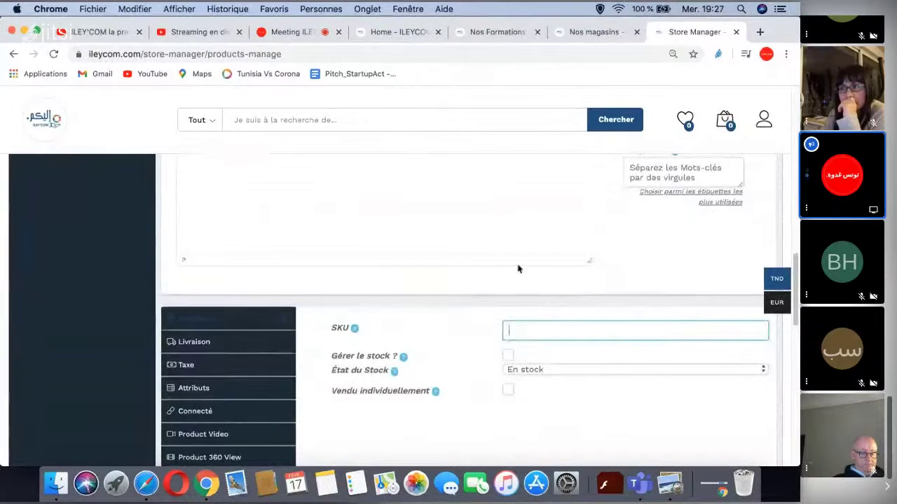
scroll(589, 283, up, 5)
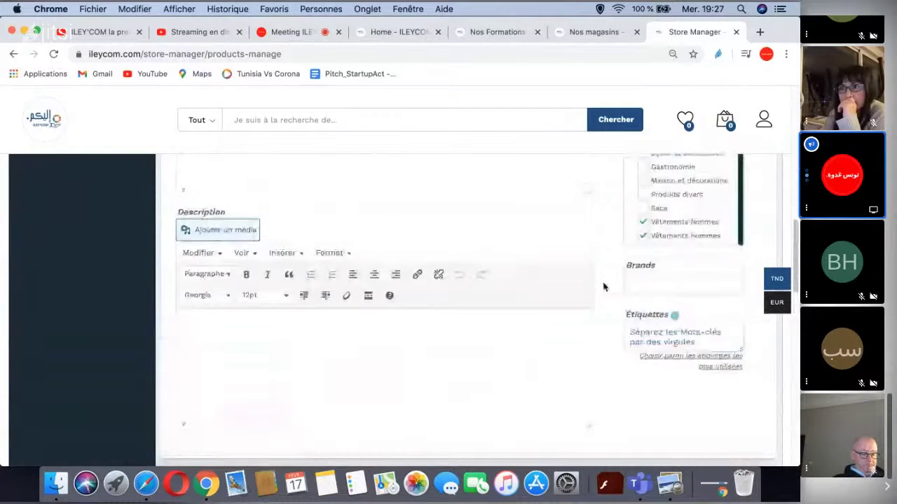
scroll(603, 287, up, 2)
scroll(604, 290, up, 1)
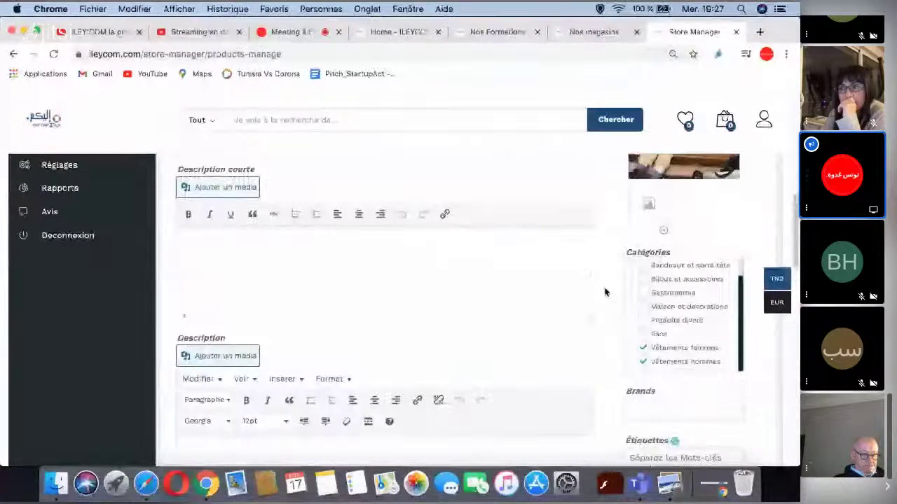
scroll(606, 308, up, 4)
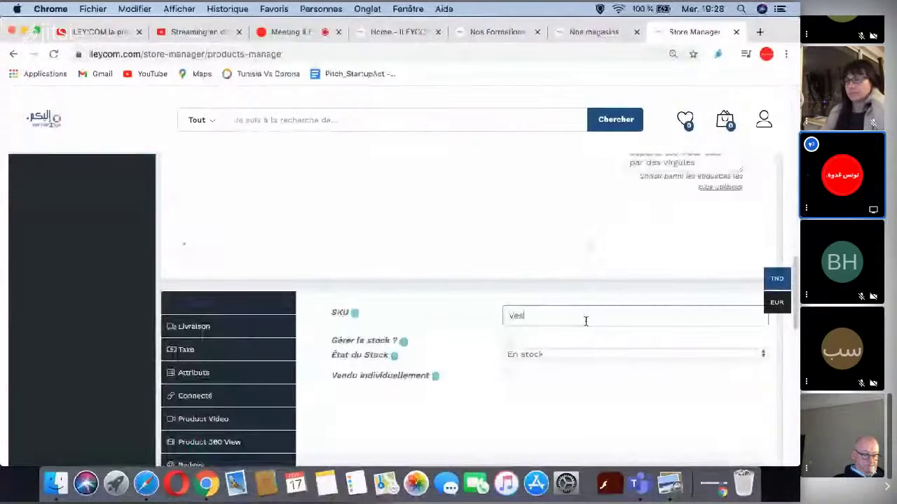
text(_M)
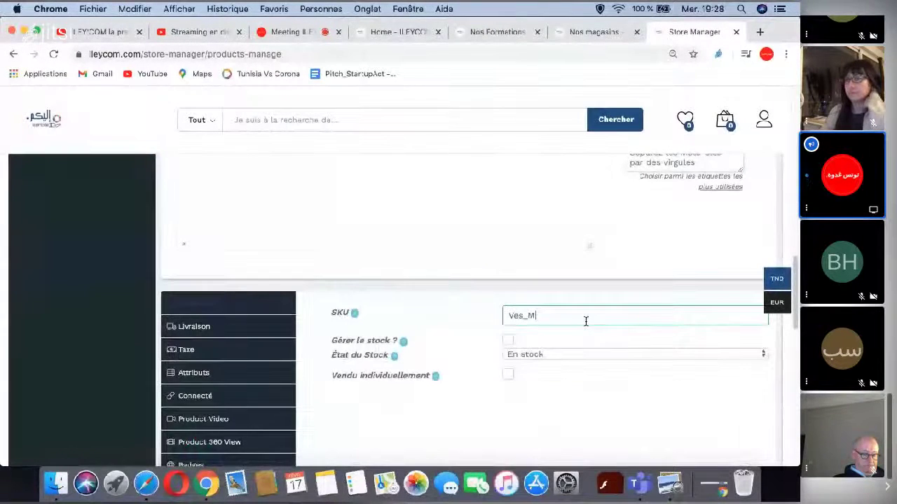
text(ic)
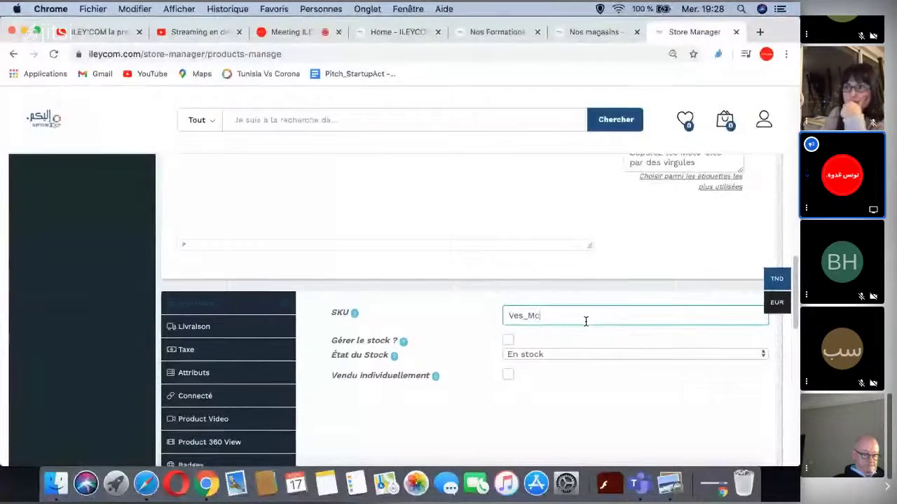
text(_00)
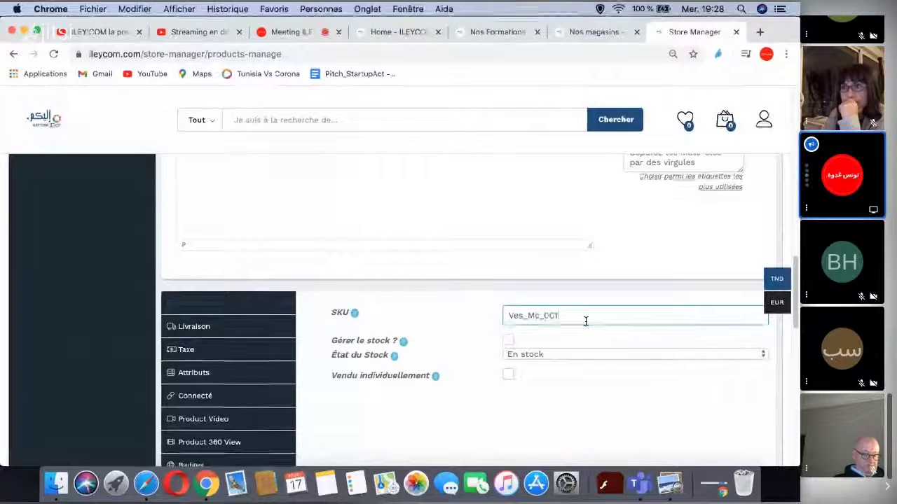
text(1)
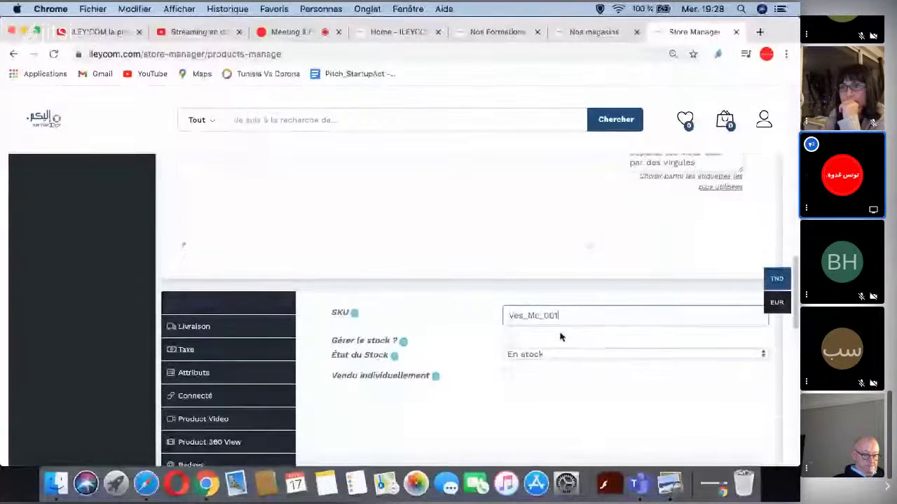
- Tick 'Gérer le stock' and enter a stock quantity of 10 for the jacket
click(509, 341)
click(509, 356)
text(10)
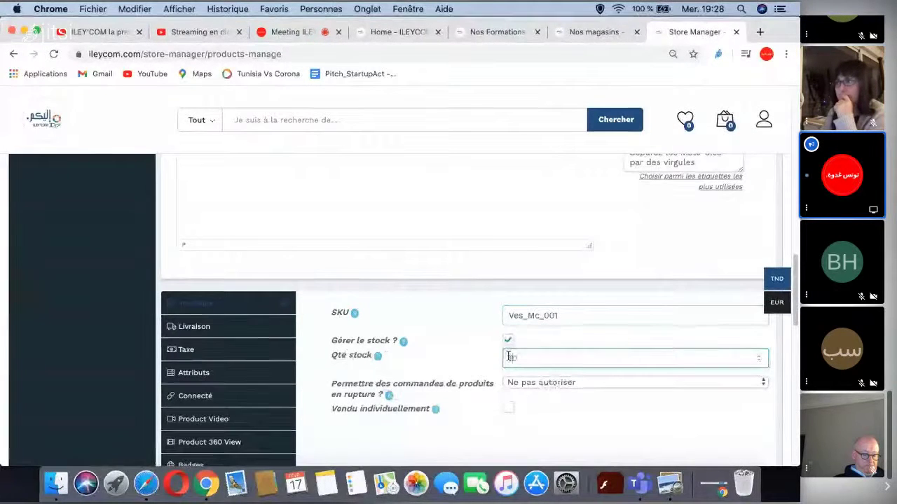
scroll(567, 383, down, 1)
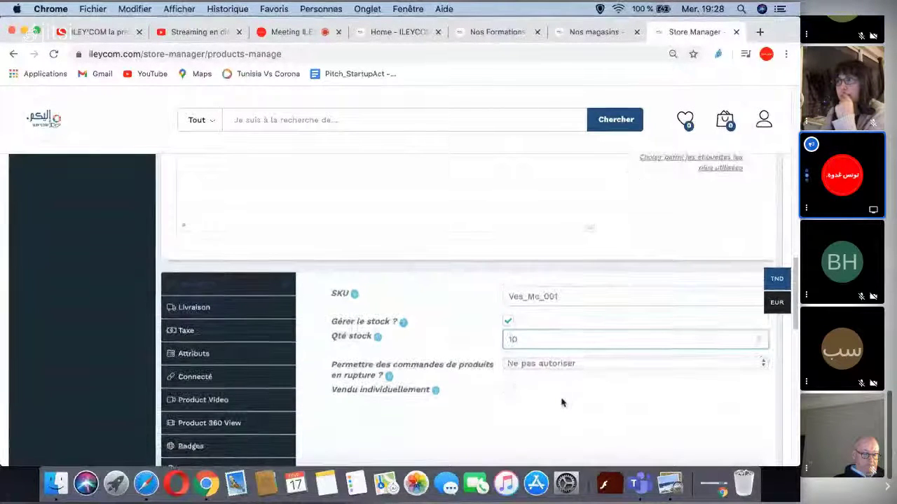
scroll(562, 403, down, 1)
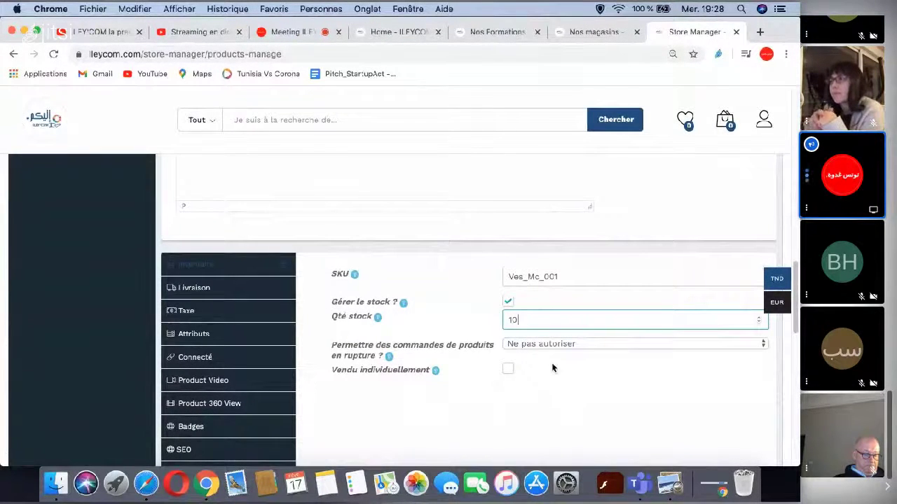
scroll(552, 367, down, 1)
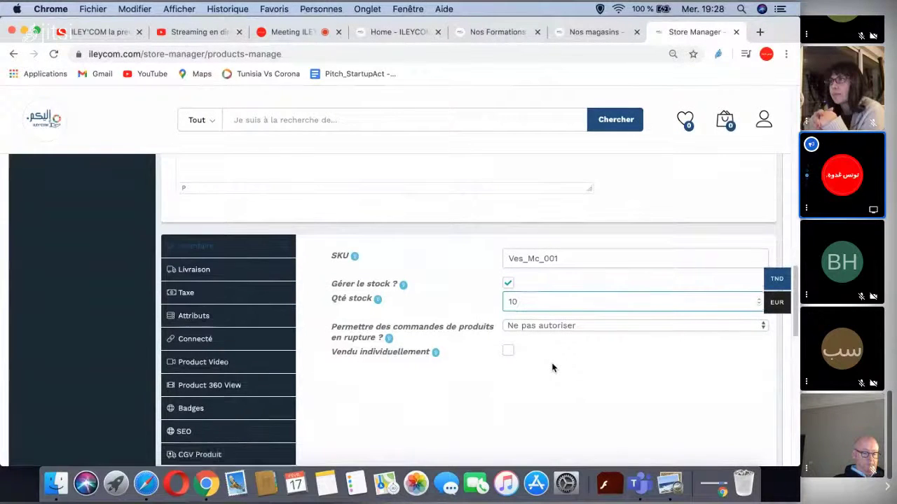
scroll(344, 394, down, 1)
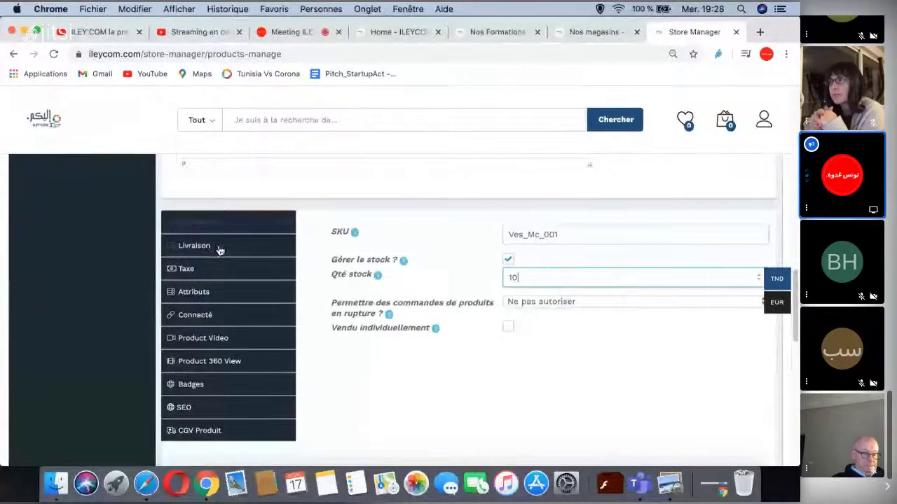
- Review the jacket's shipping settings on the Livraison tab
click(219, 247)
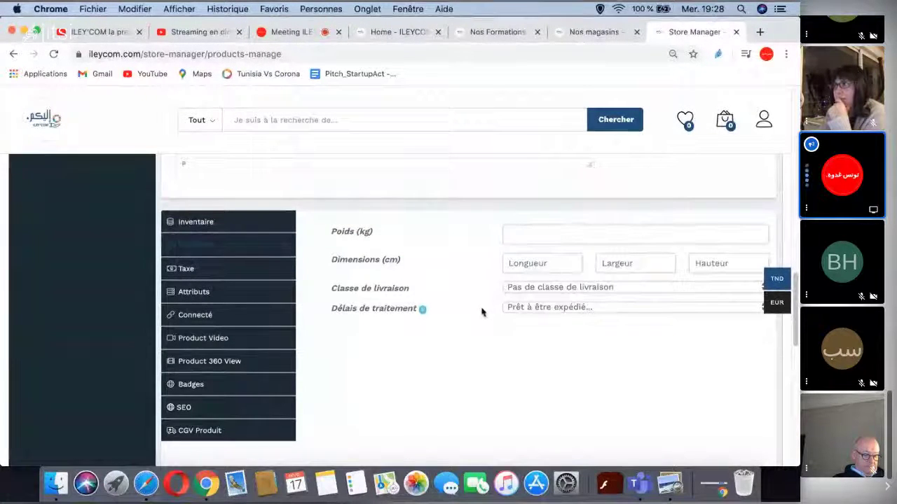
scroll(466, 320, up, 3)
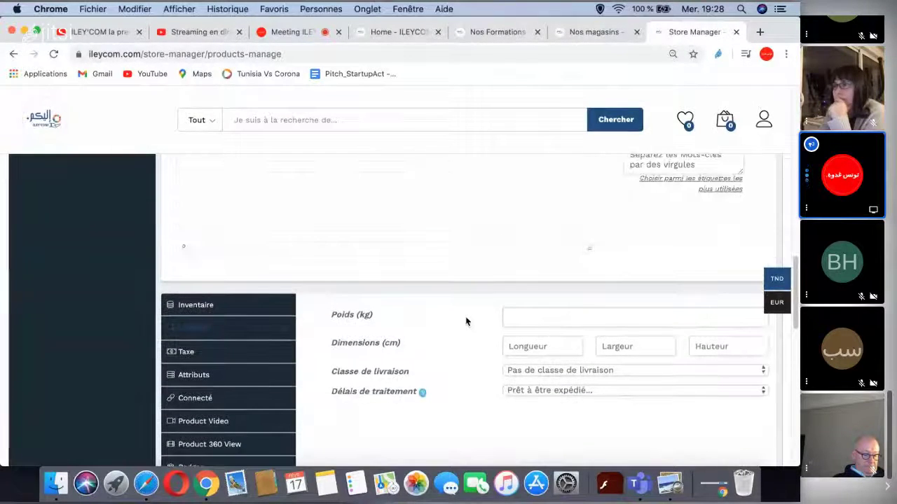
scroll(465, 321, up, 3)
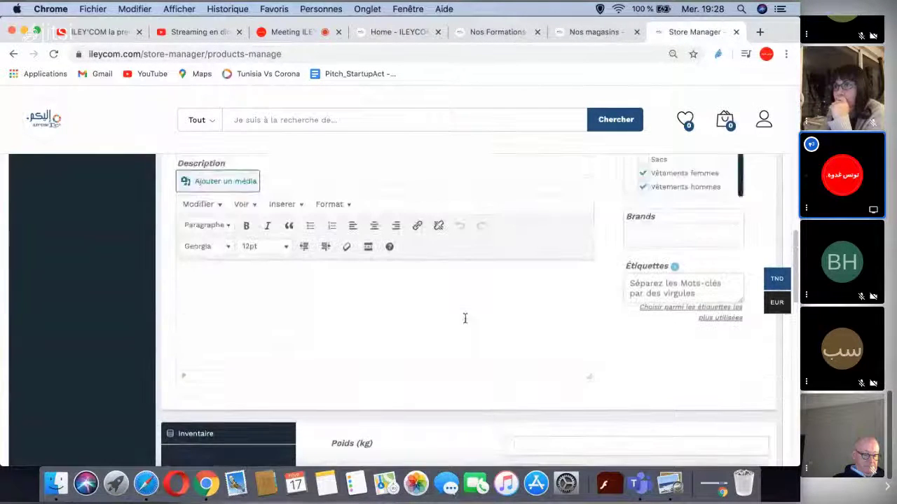
scroll(600, 267, up, 2)
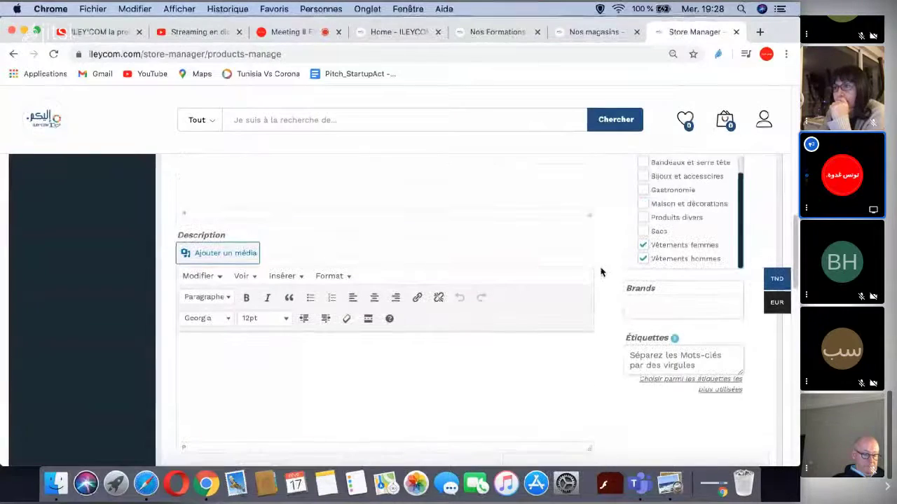
scroll(600, 273, up, 9)
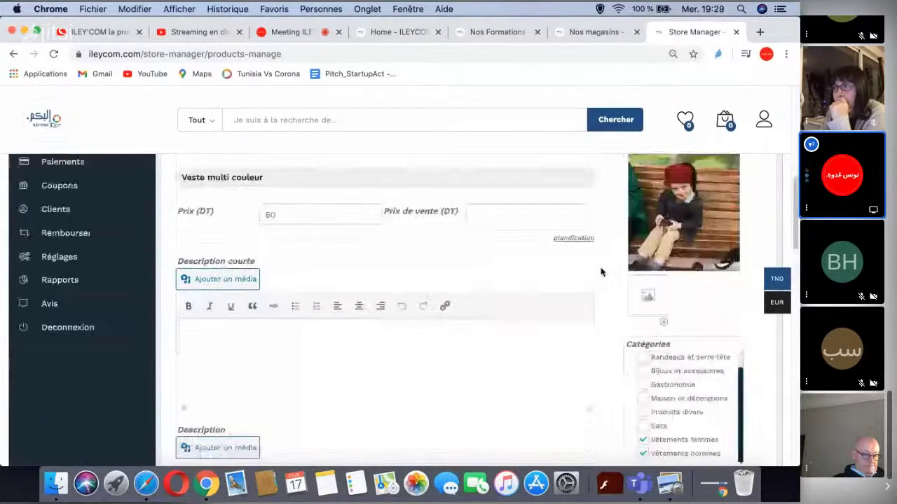
scroll(600, 275, up, 6)
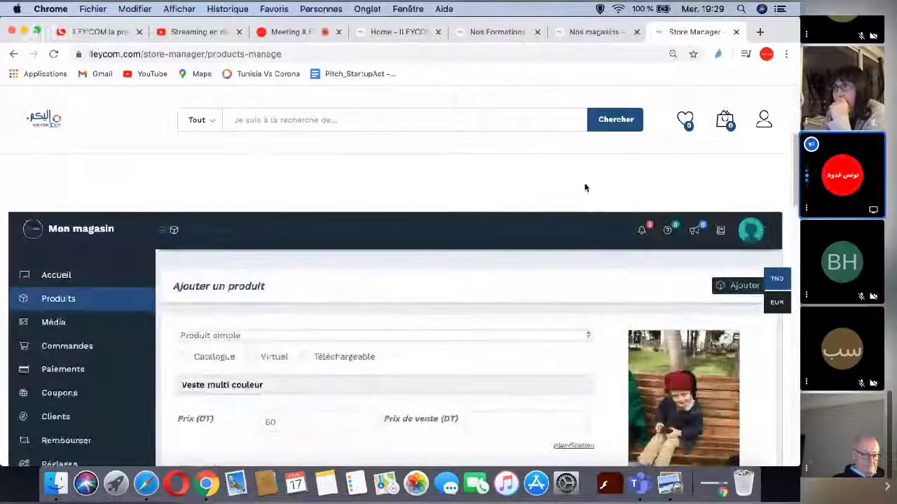
- Leave the store pages and stop screen sharing in the Jitsi Meet call
click(579, 32)
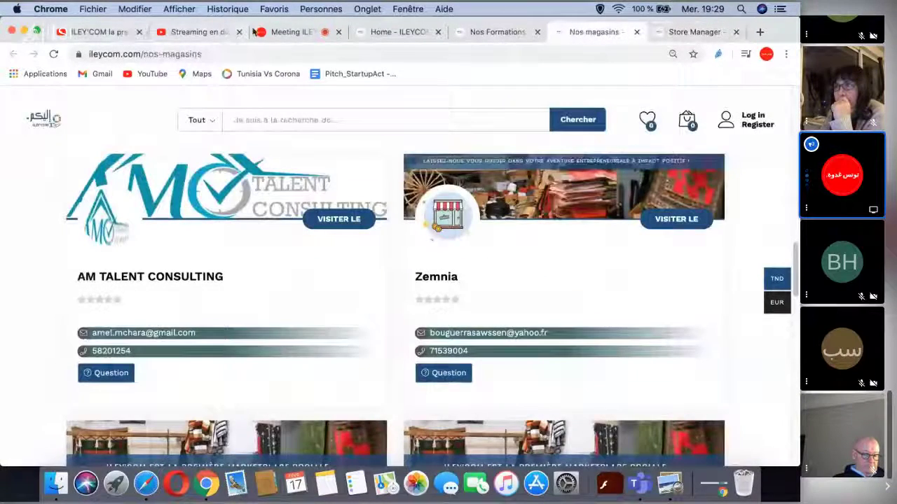
click(280, 33)
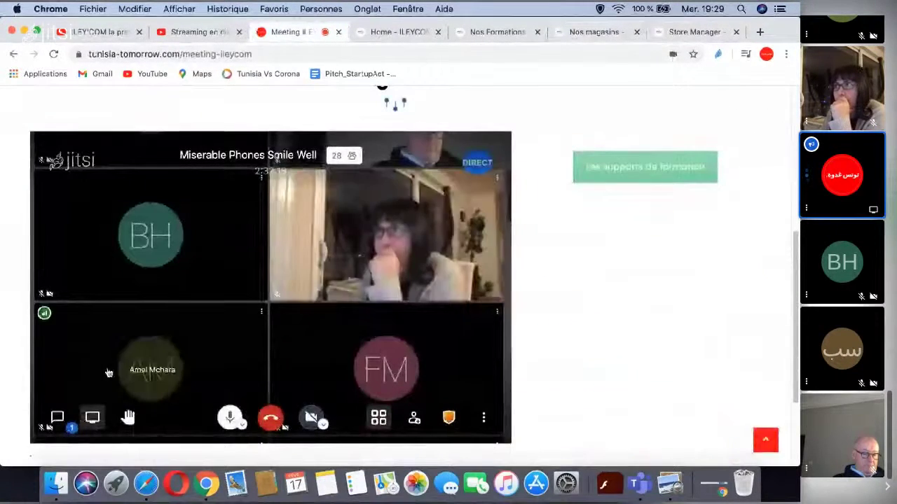
click(86, 419)
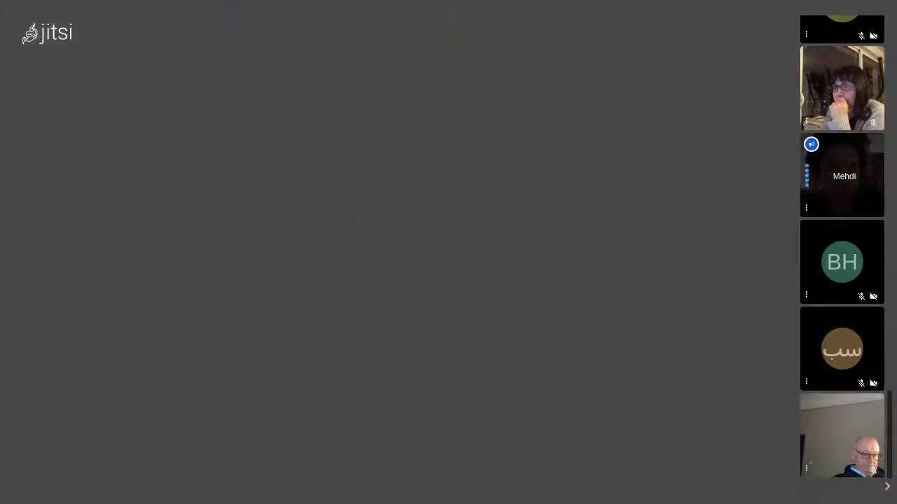